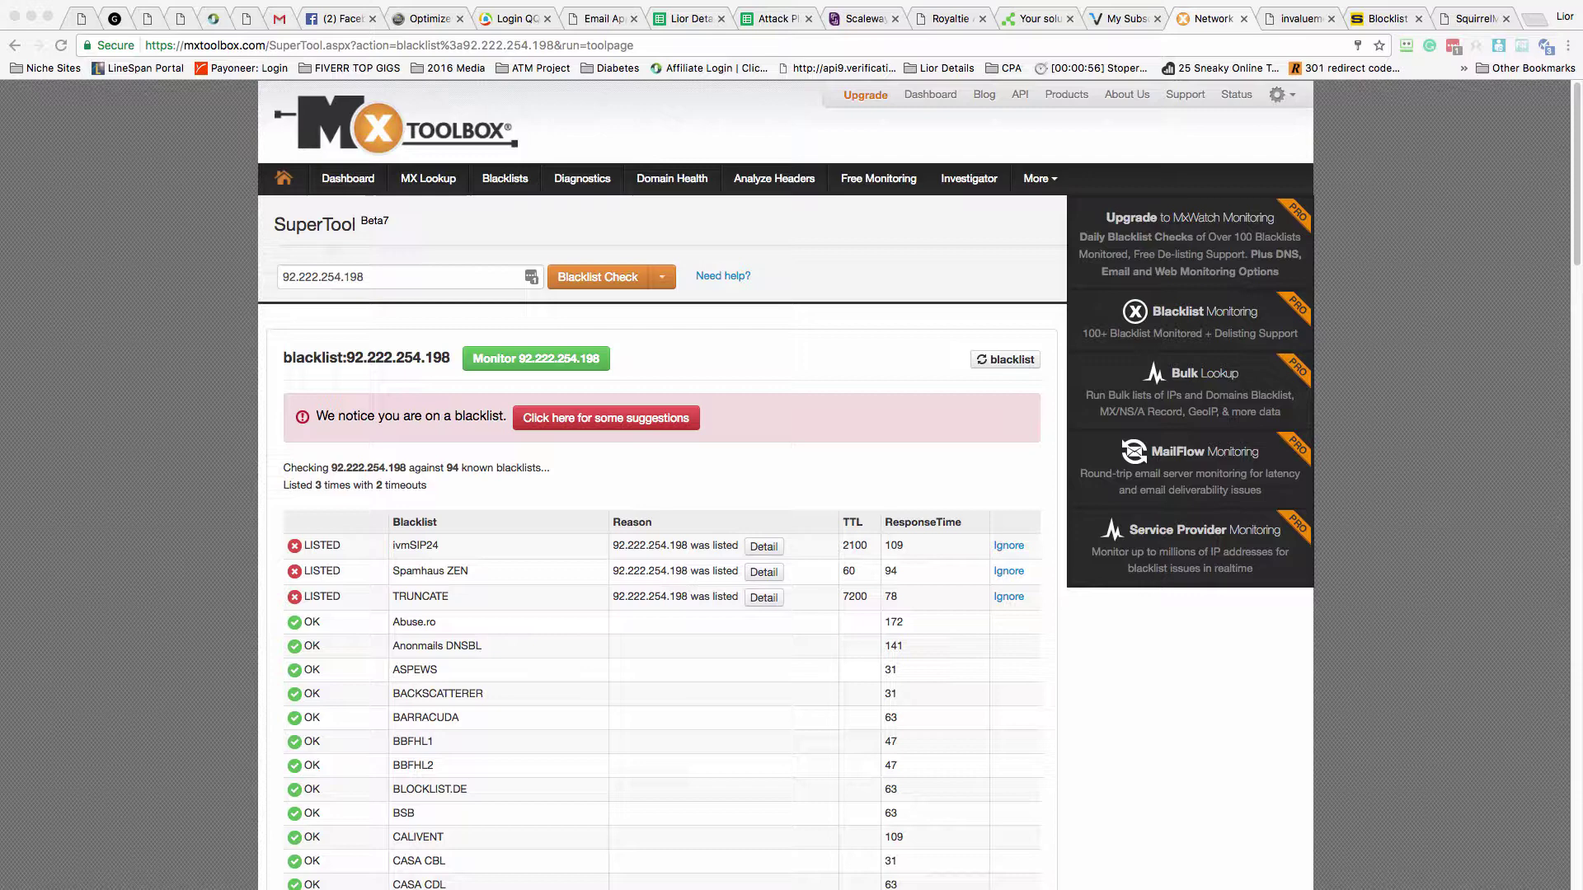
Strip the 92.222.254.198 lookup from the MXToolbox address and go to the Blacklists check page
{"action": "left_click", "coordinate": [444, 275]}
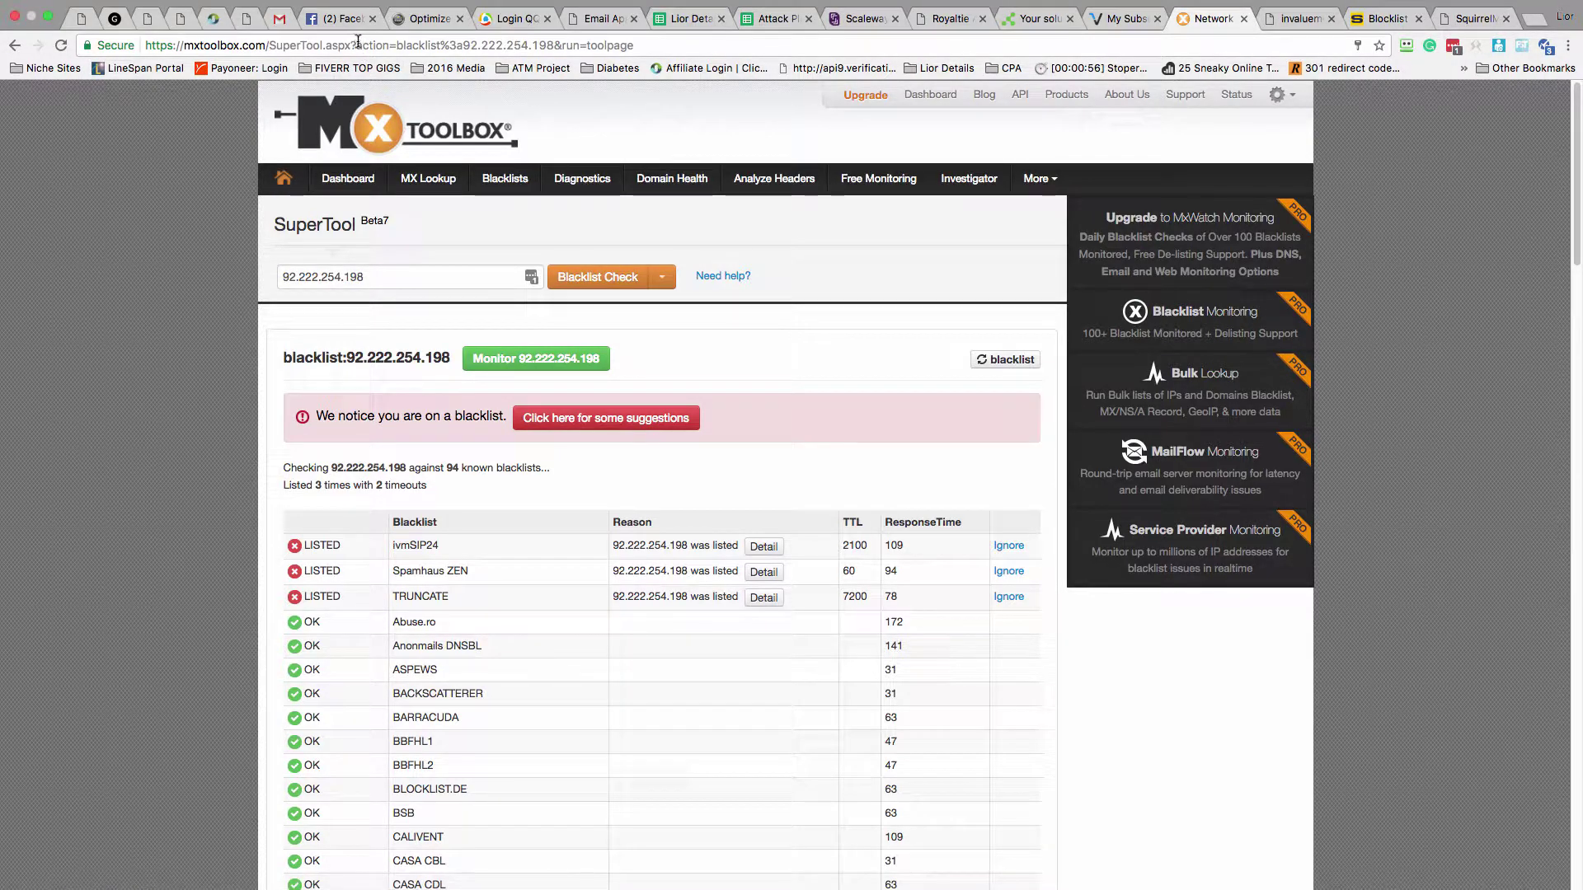
{"action": "left_click_drag", "start_coordinate": [435, 45], "coordinate": [796, 73]}
{"action": "key", "text": "BackSpace"}
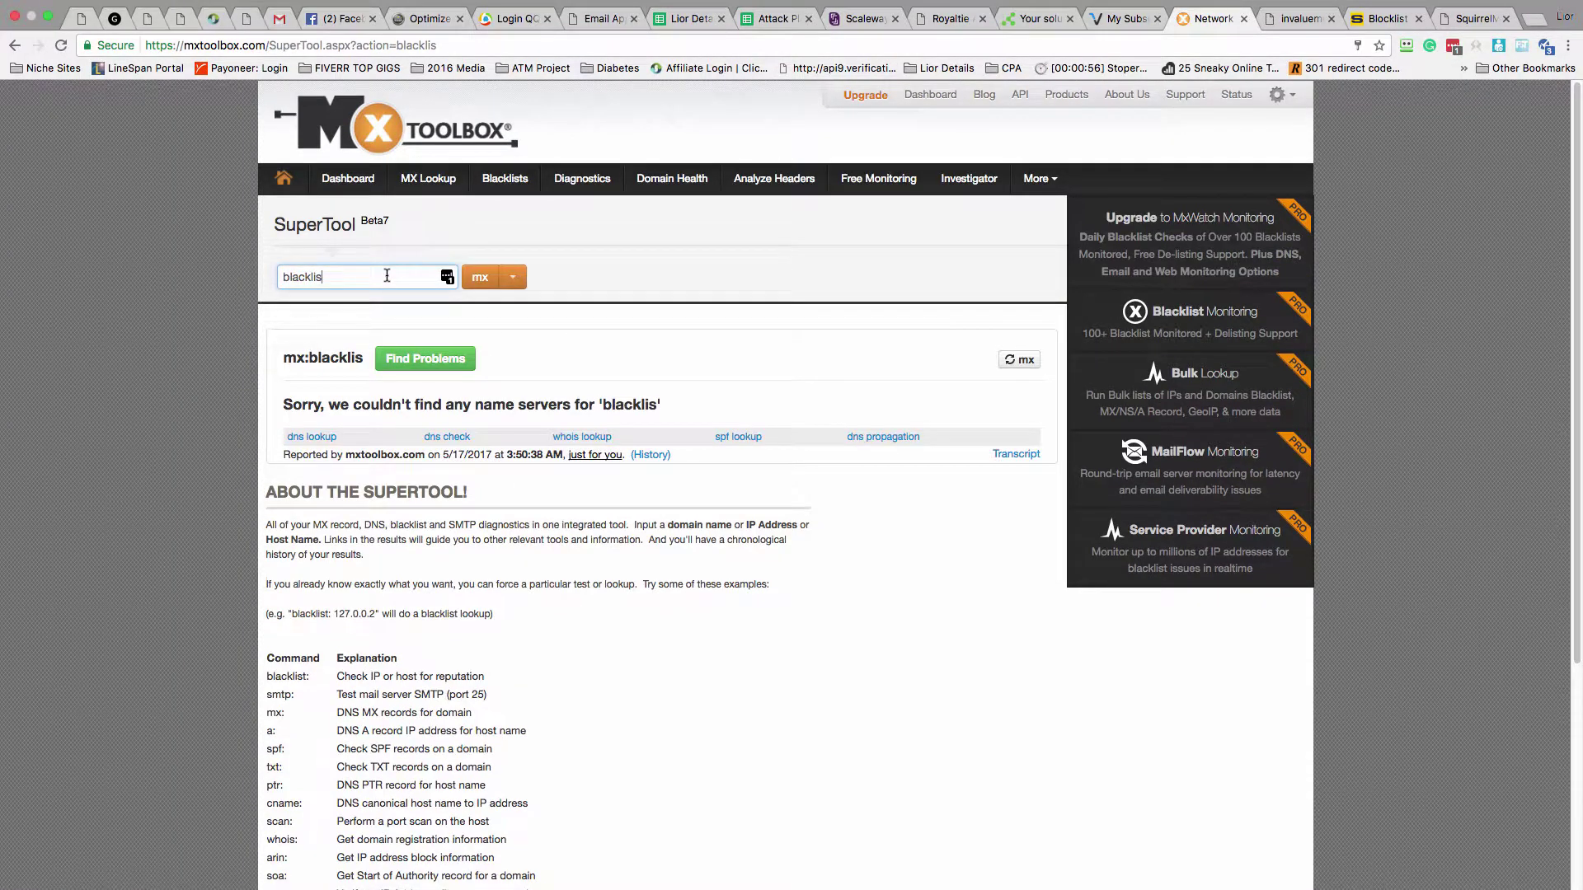
{"action": "left_click", "coordinate": [528, 191]}
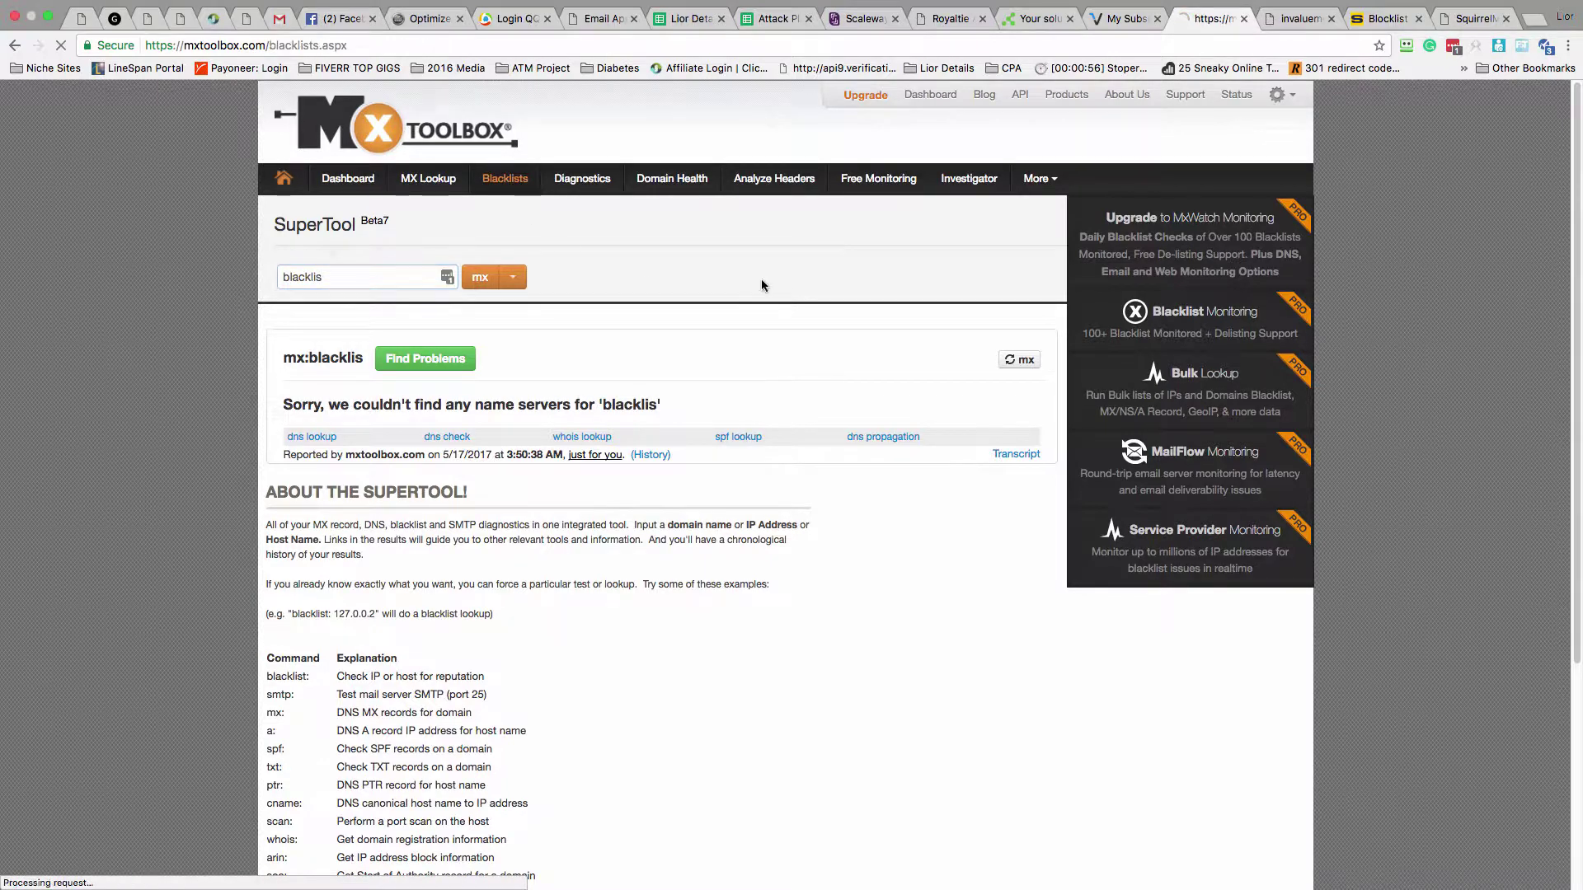
Run a blacklist check on 92.222.254.198, showing listings on ivmSIP24, Spamhaus ZEN and TRUNCATE
{"action": "type", "text": "92.222.254.198"}
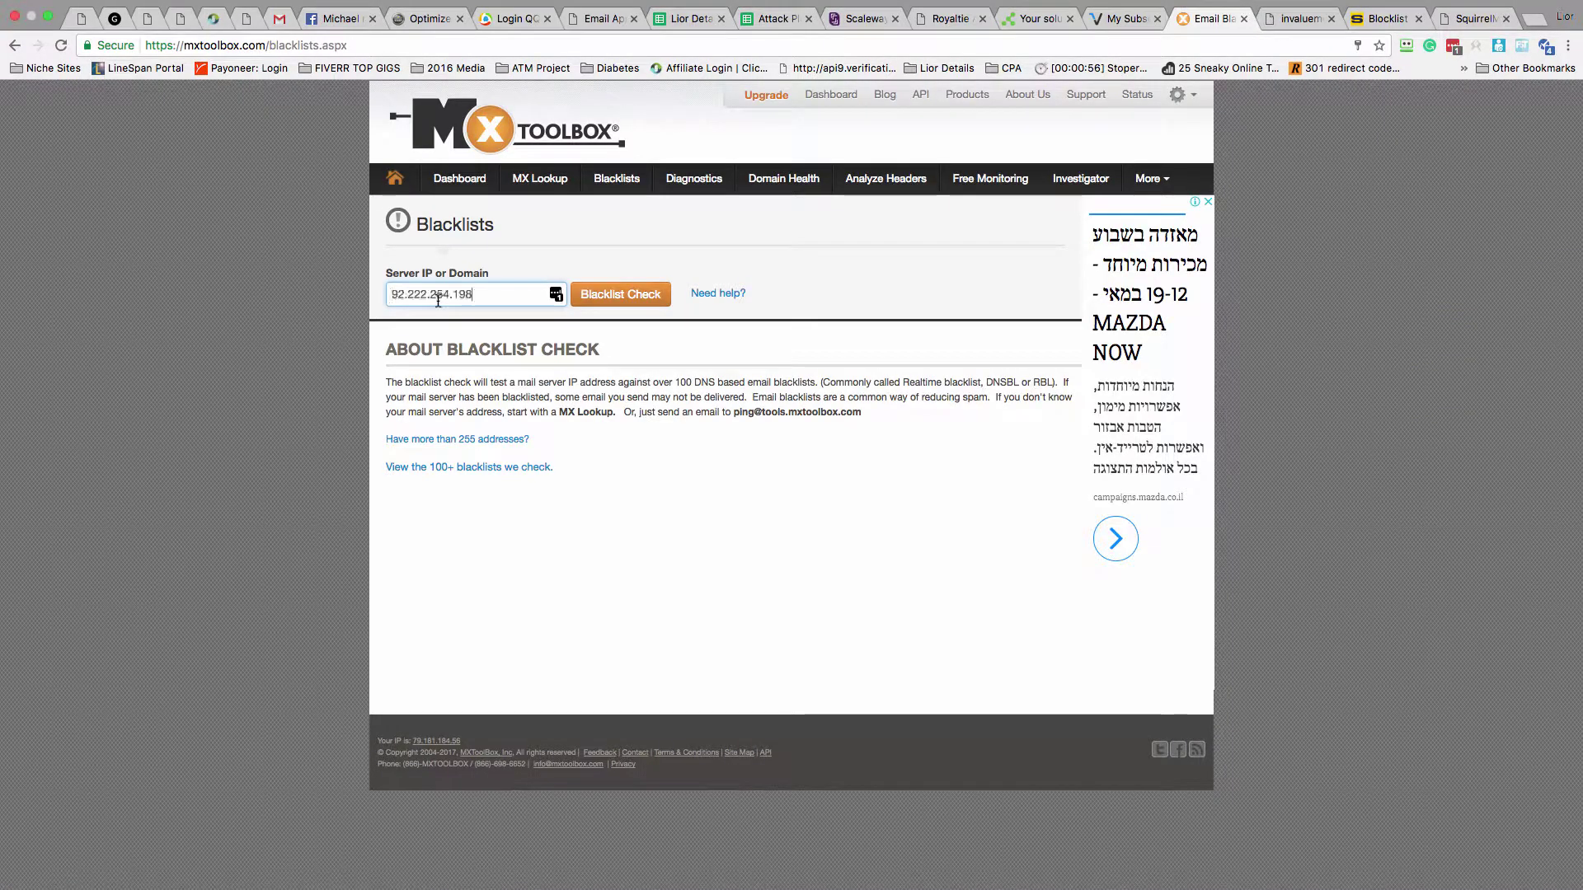
{"action": "left_click", "coordinate": [372, 48]}
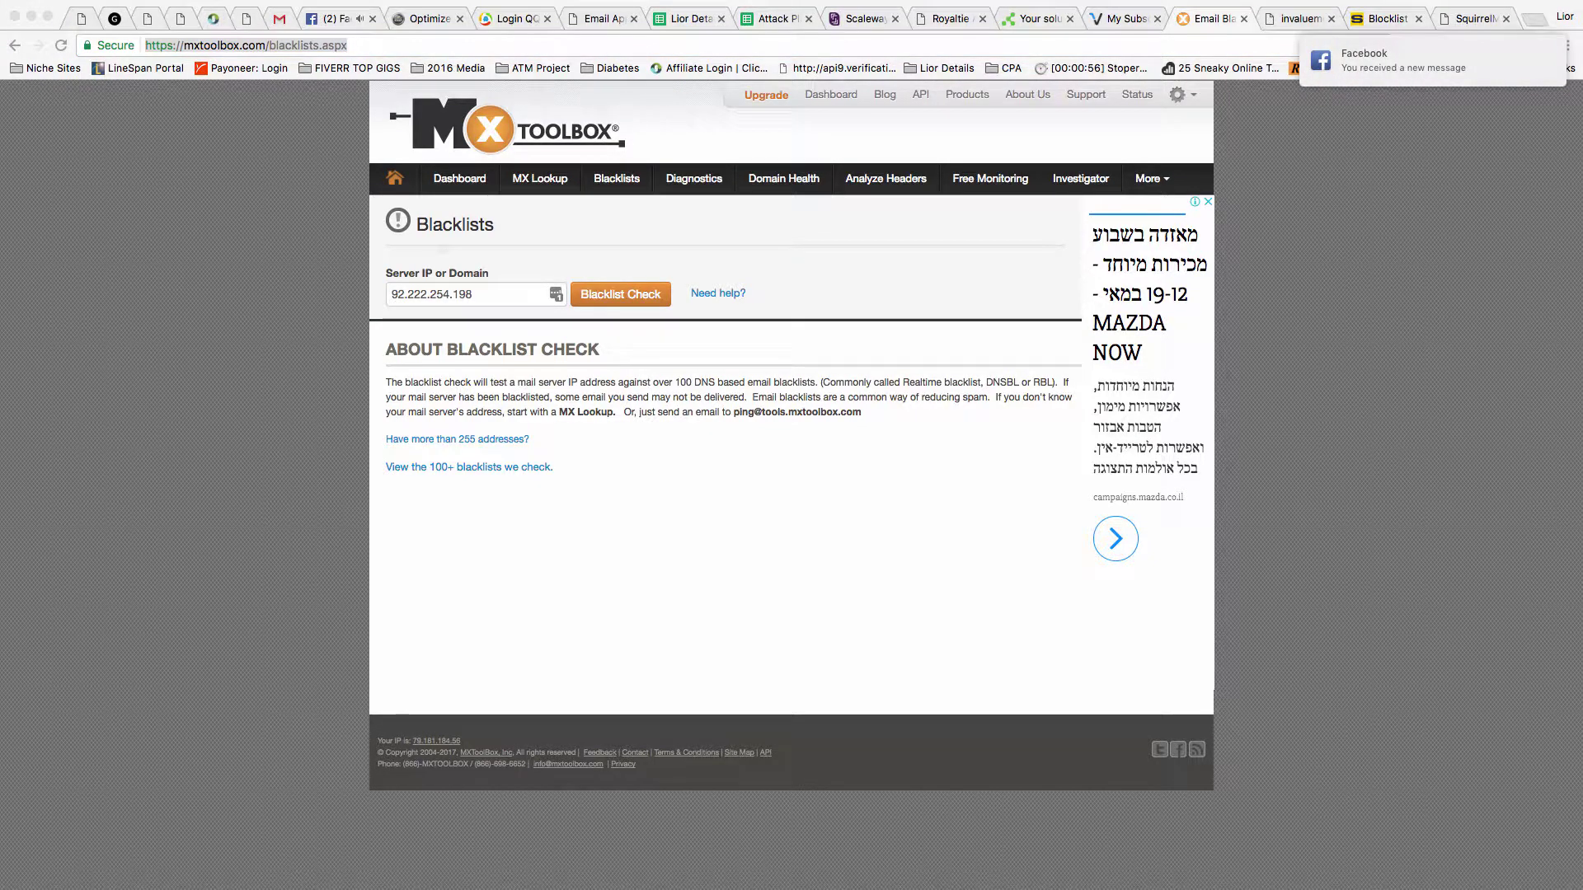
{"action": "left_click", "coordinate": [599, 296]}
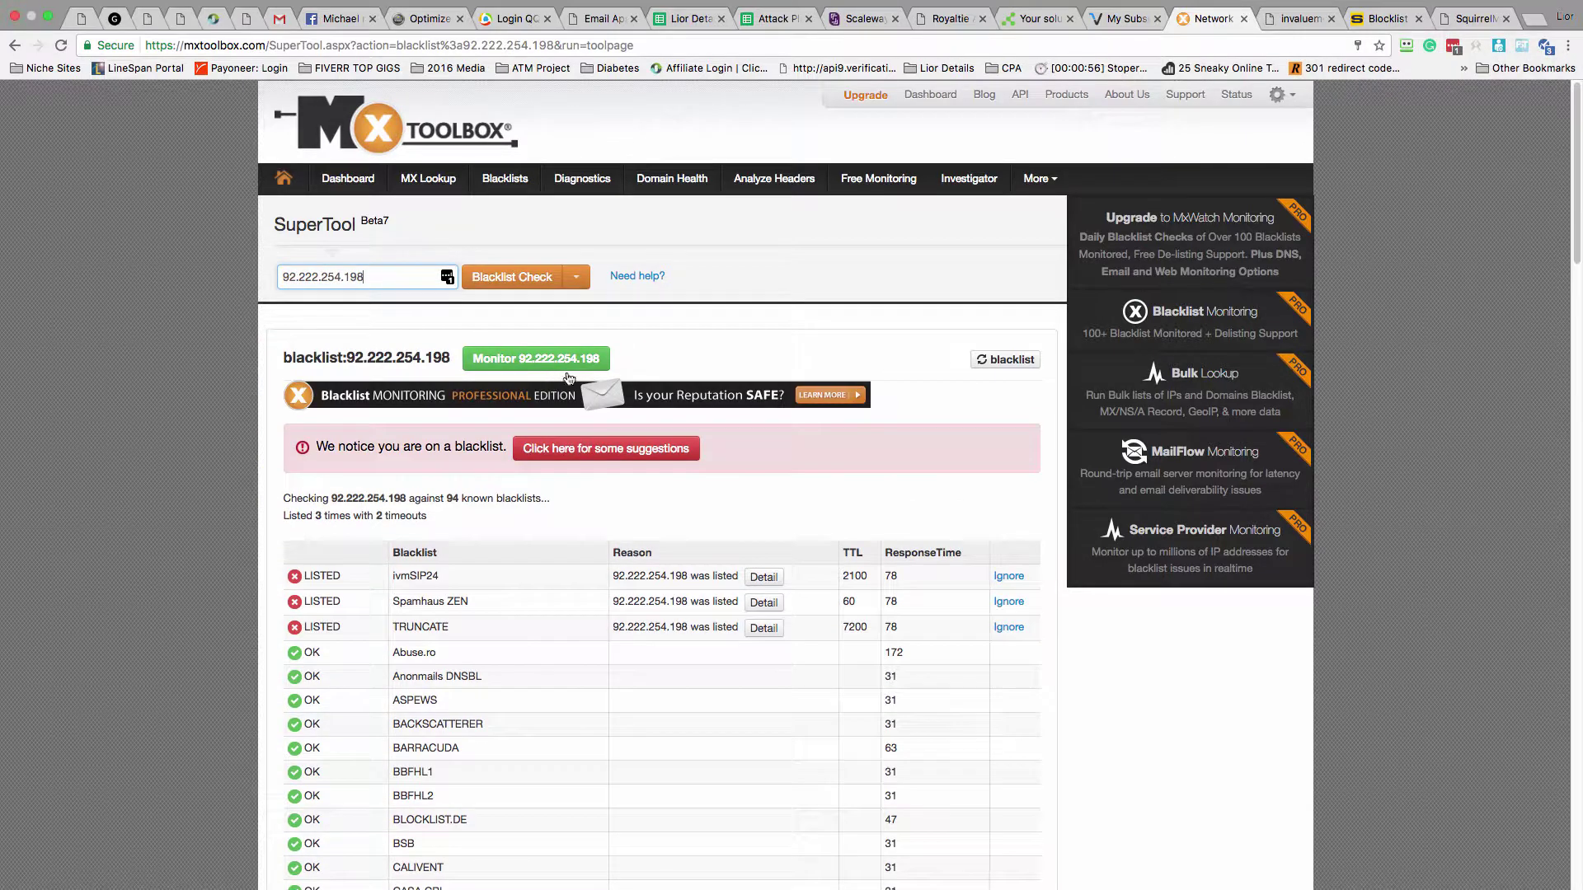
{"action": "scroll", "coordinate": [532, 610], "scroll_direction": "down", "scroll_amount": 2}
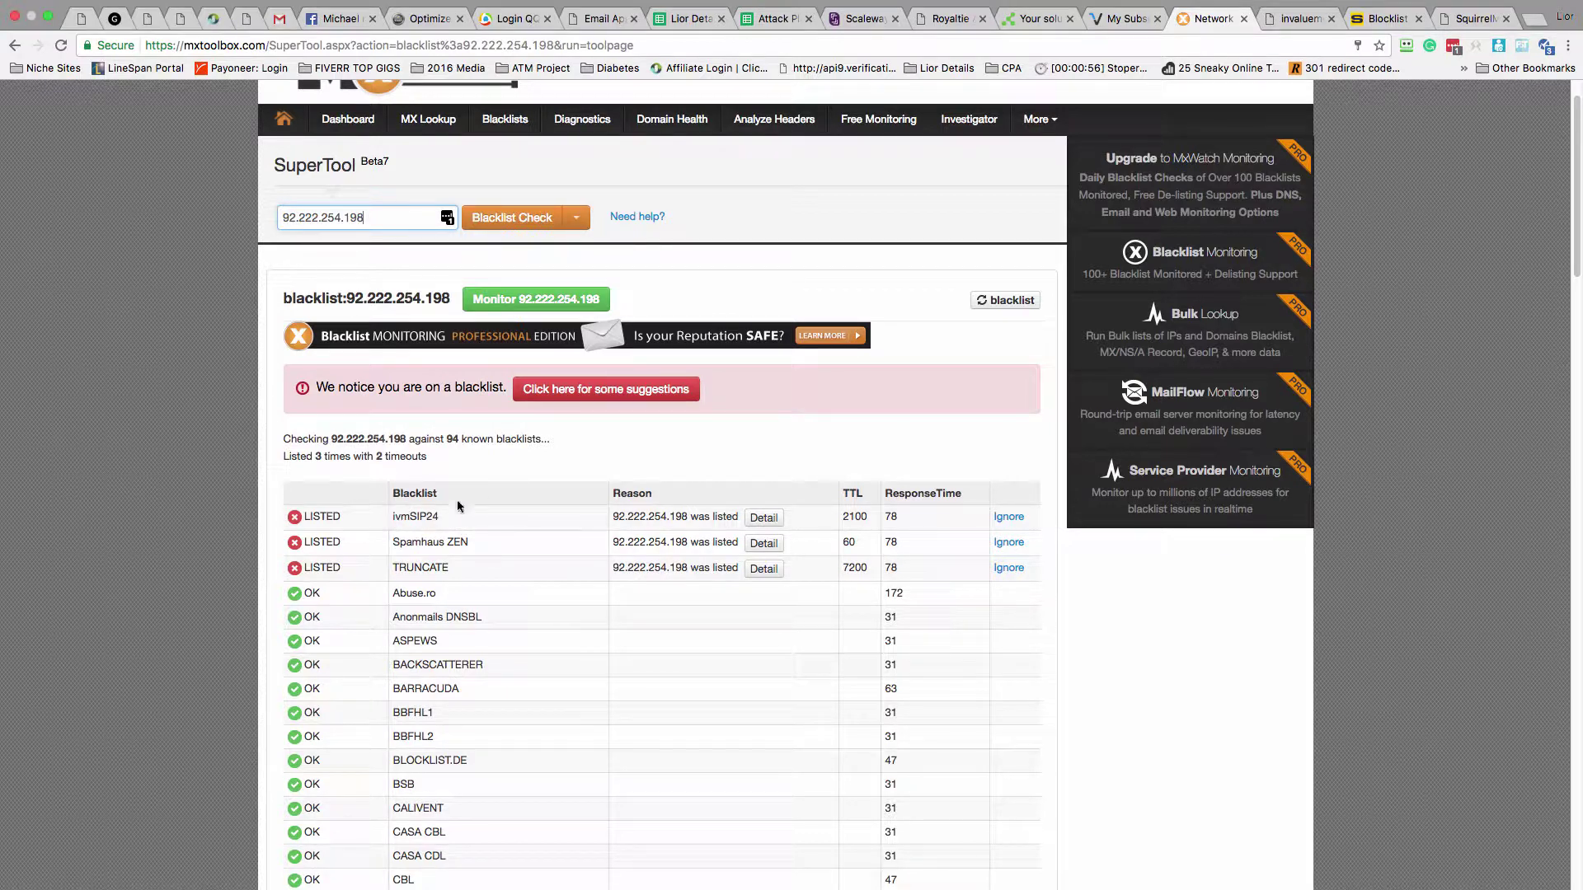
Check 92.222.254.198 on invaluement and request its removal from ivmSIP/24
{"action": "left_click", "coordinate": [1300, 23]}
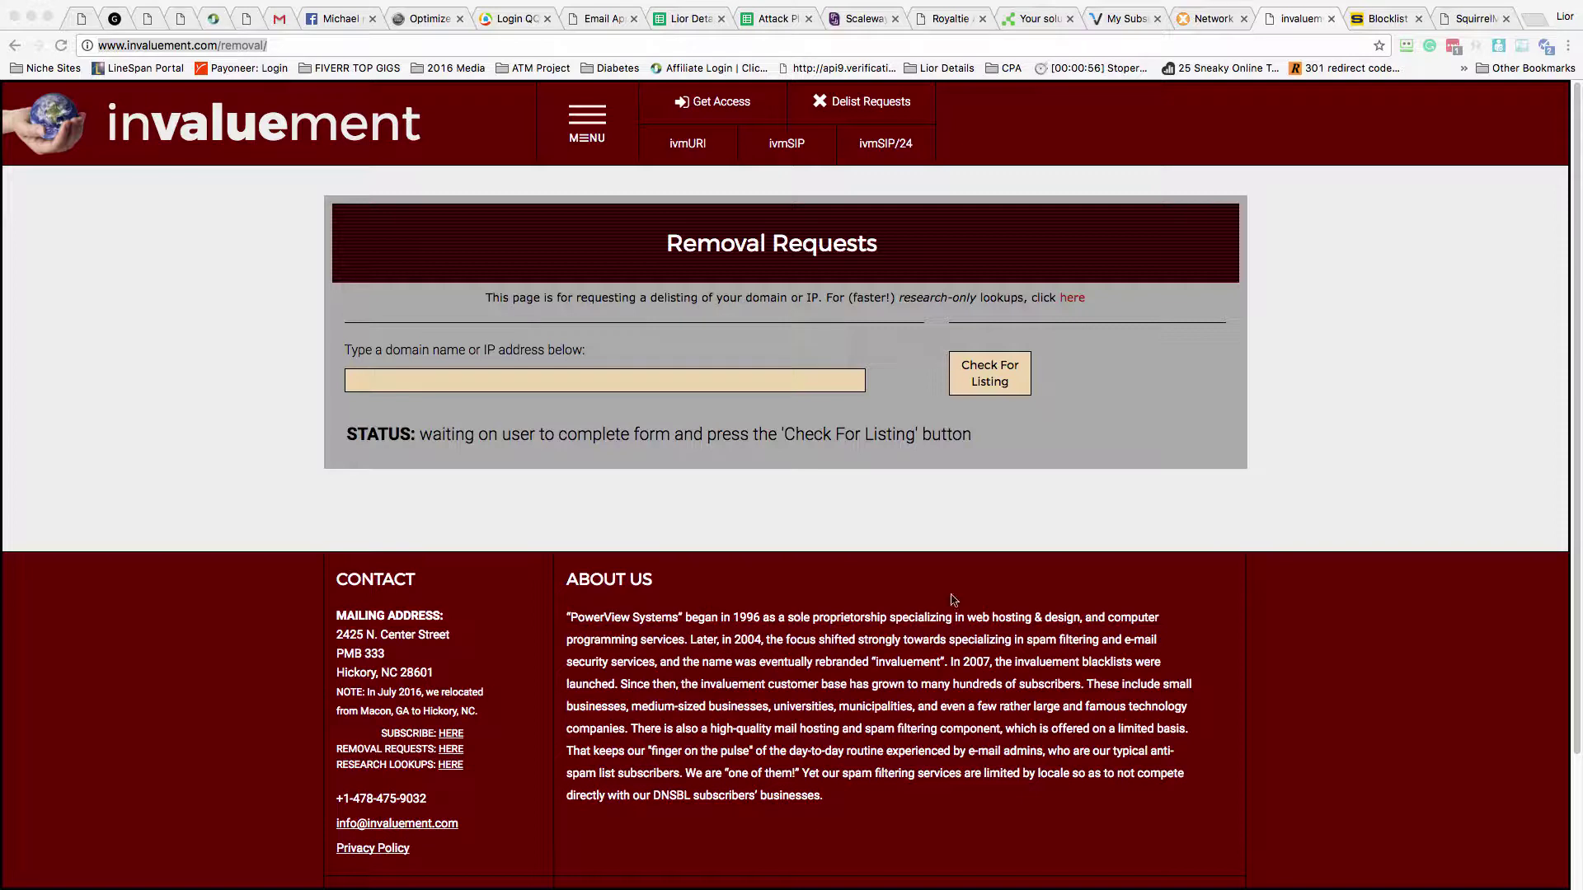
{"action": "left_click", "coordinate": [668, 380]}
{"action": "type", "text": "92.222.254.198"}
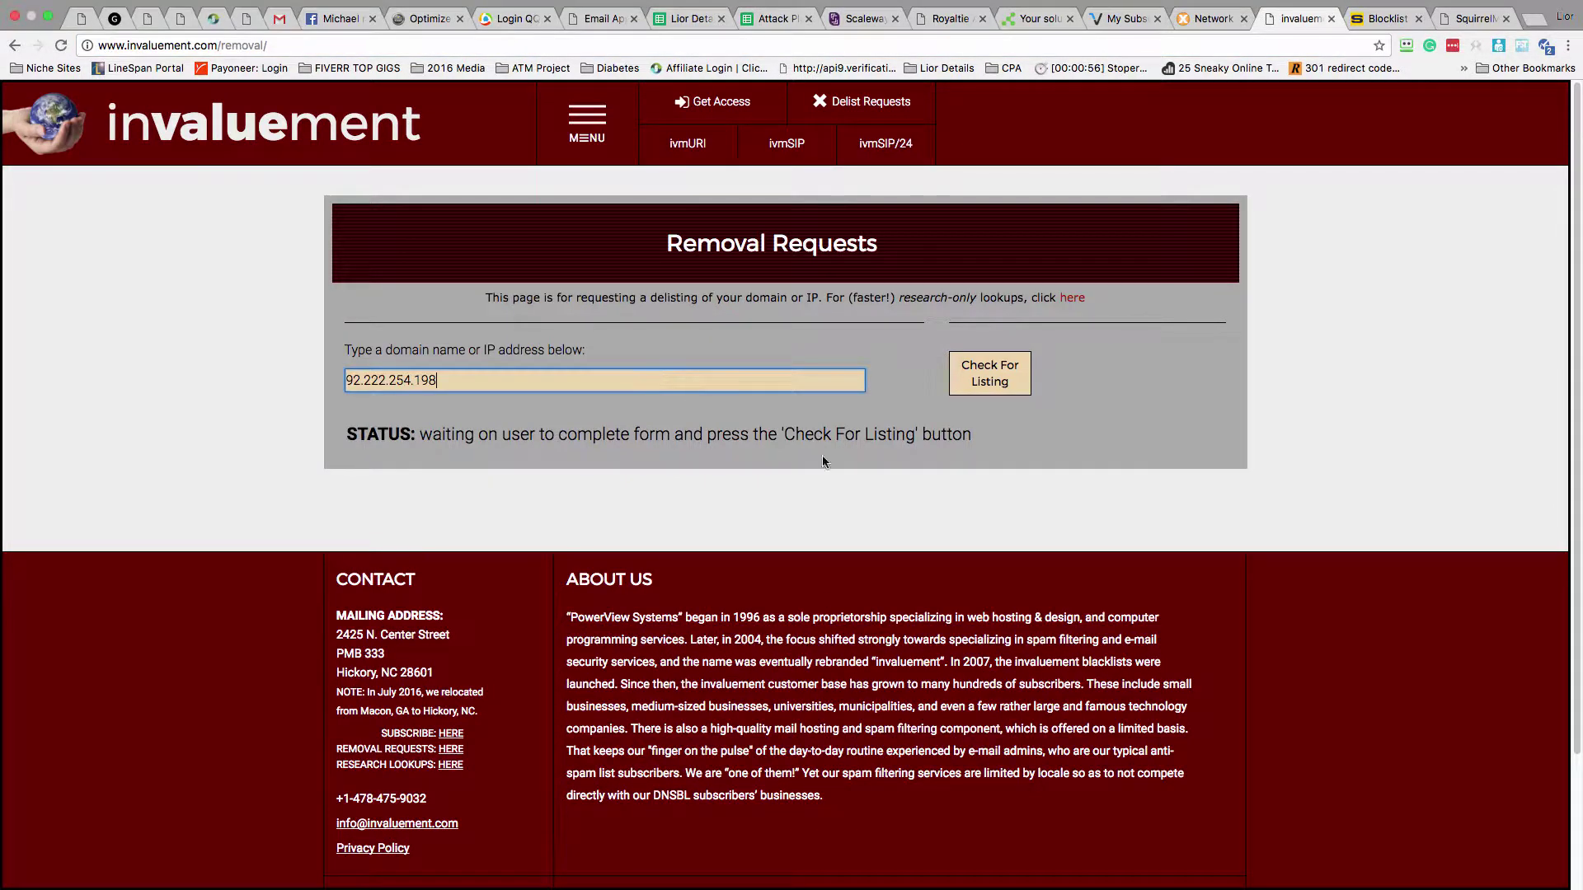
{"action": "left_click", "coordinate": [1027, 369]}
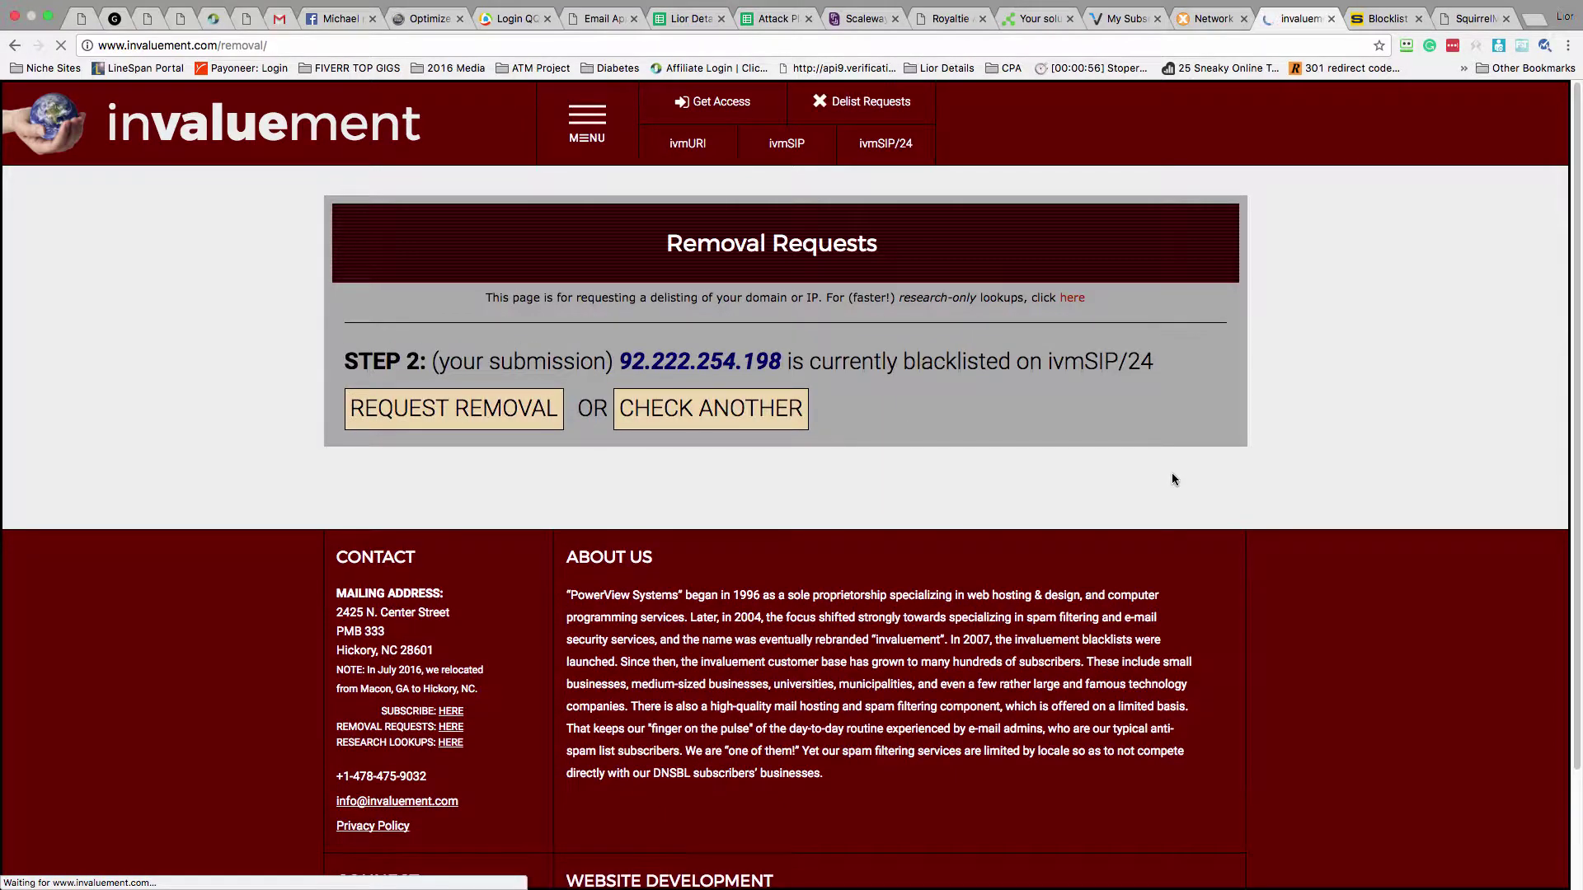
{"action": "left_click", "coordinate": [428, 415]}
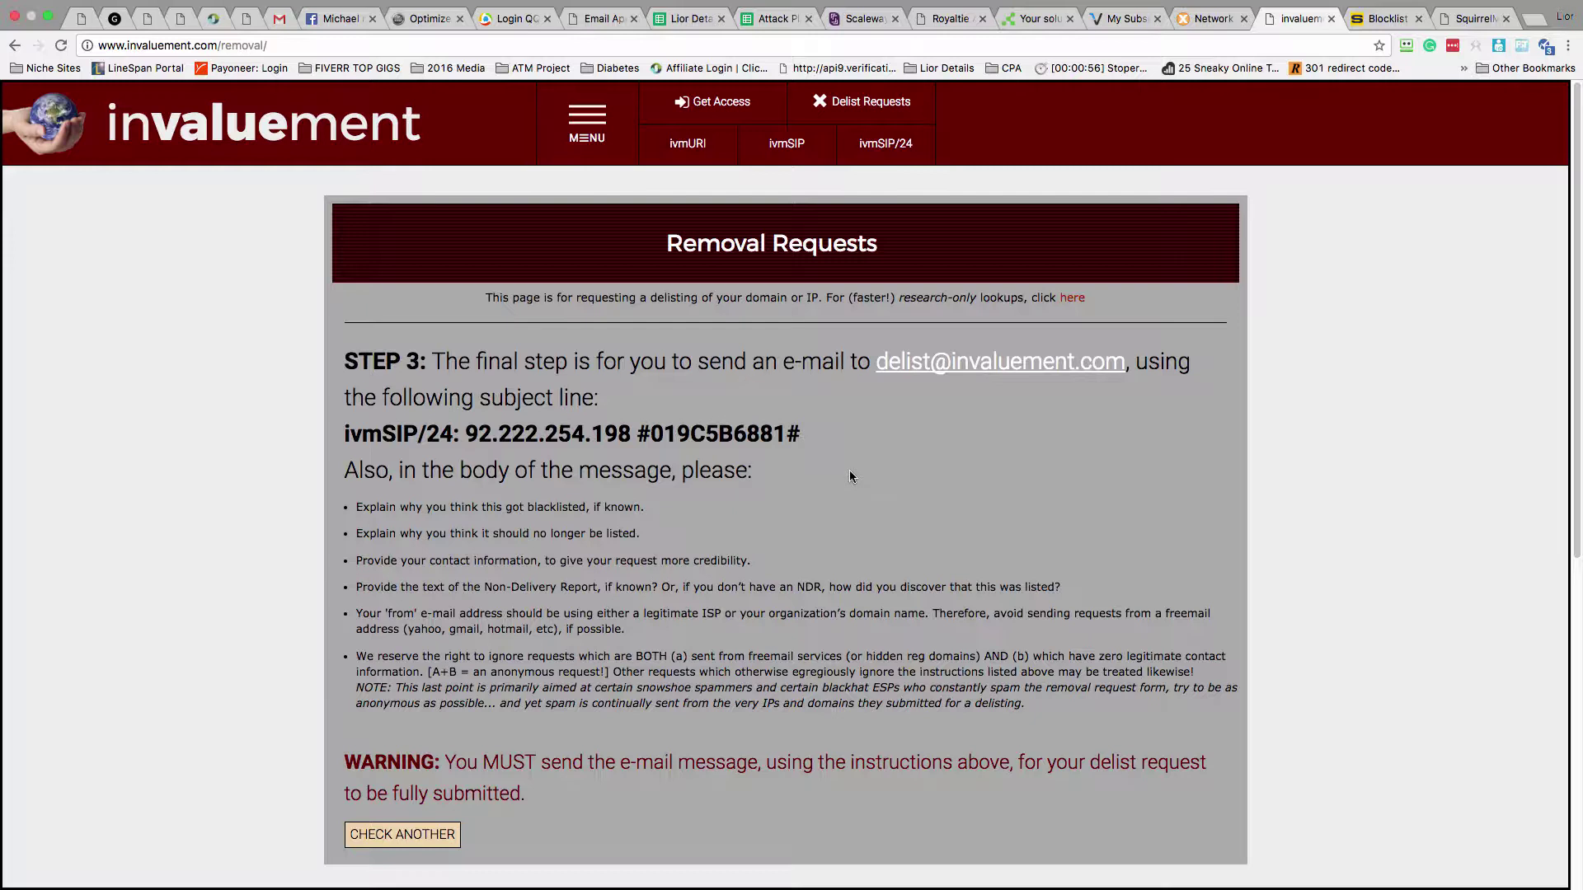
Scroll to the delisting email subject line, then bring up the SquirrelMail inbox
{"action": "scroll", "coordinate": [850, 477], "scroll_direction": "down", "scroll_amount": 1}
{"action": "scroll", "coordinate": [850, 476], "scroll_direction": "down", "scroll_amount": 1}
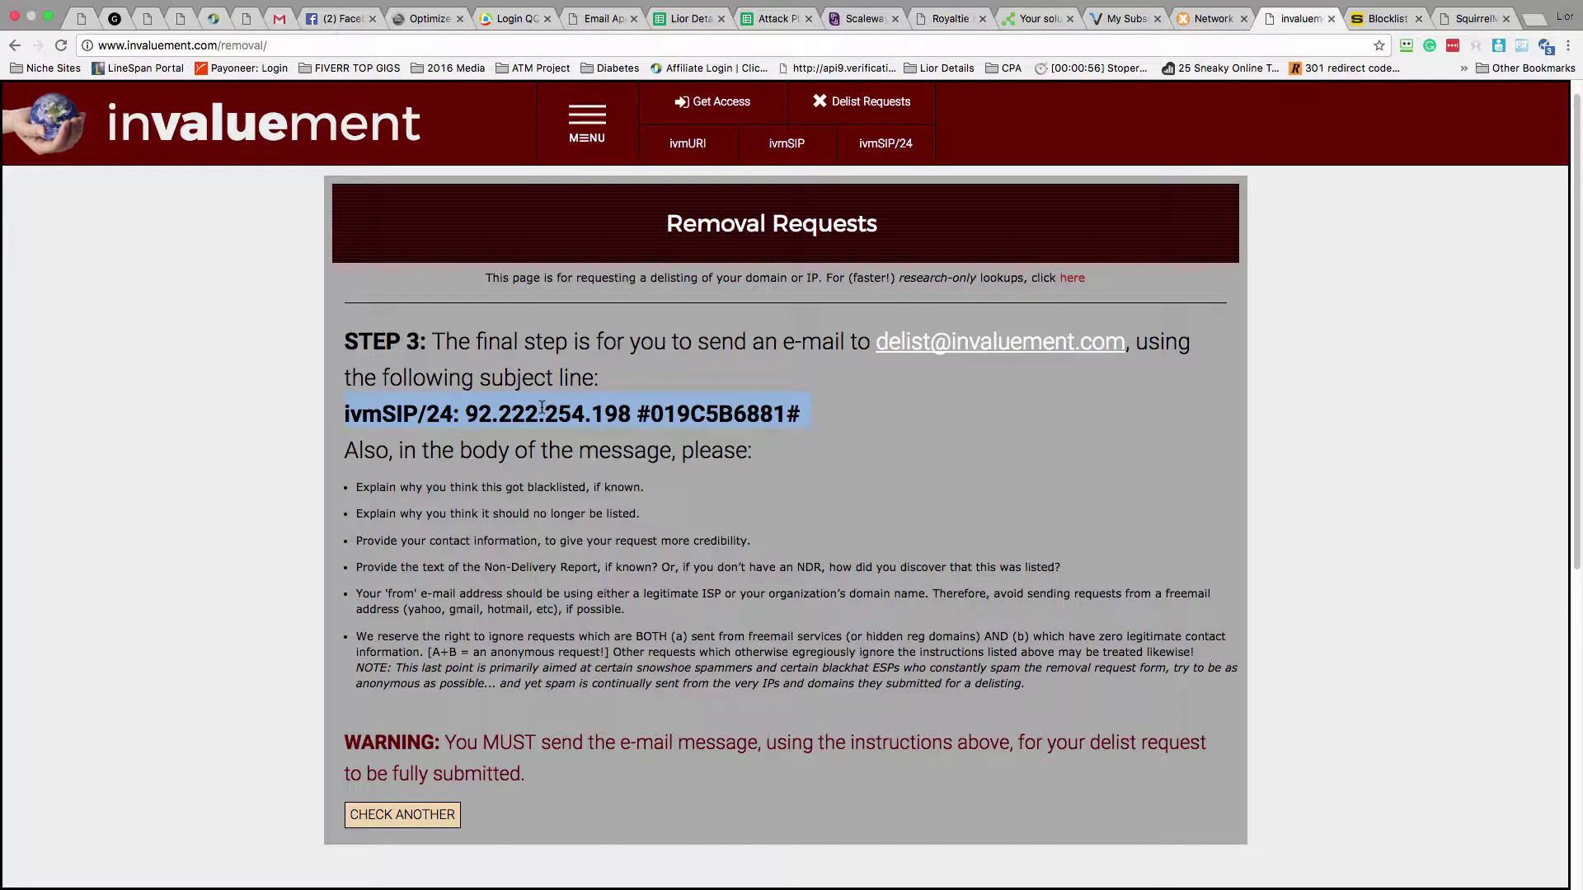
{"action": "left_click", "coordinate": [1474, 18]}
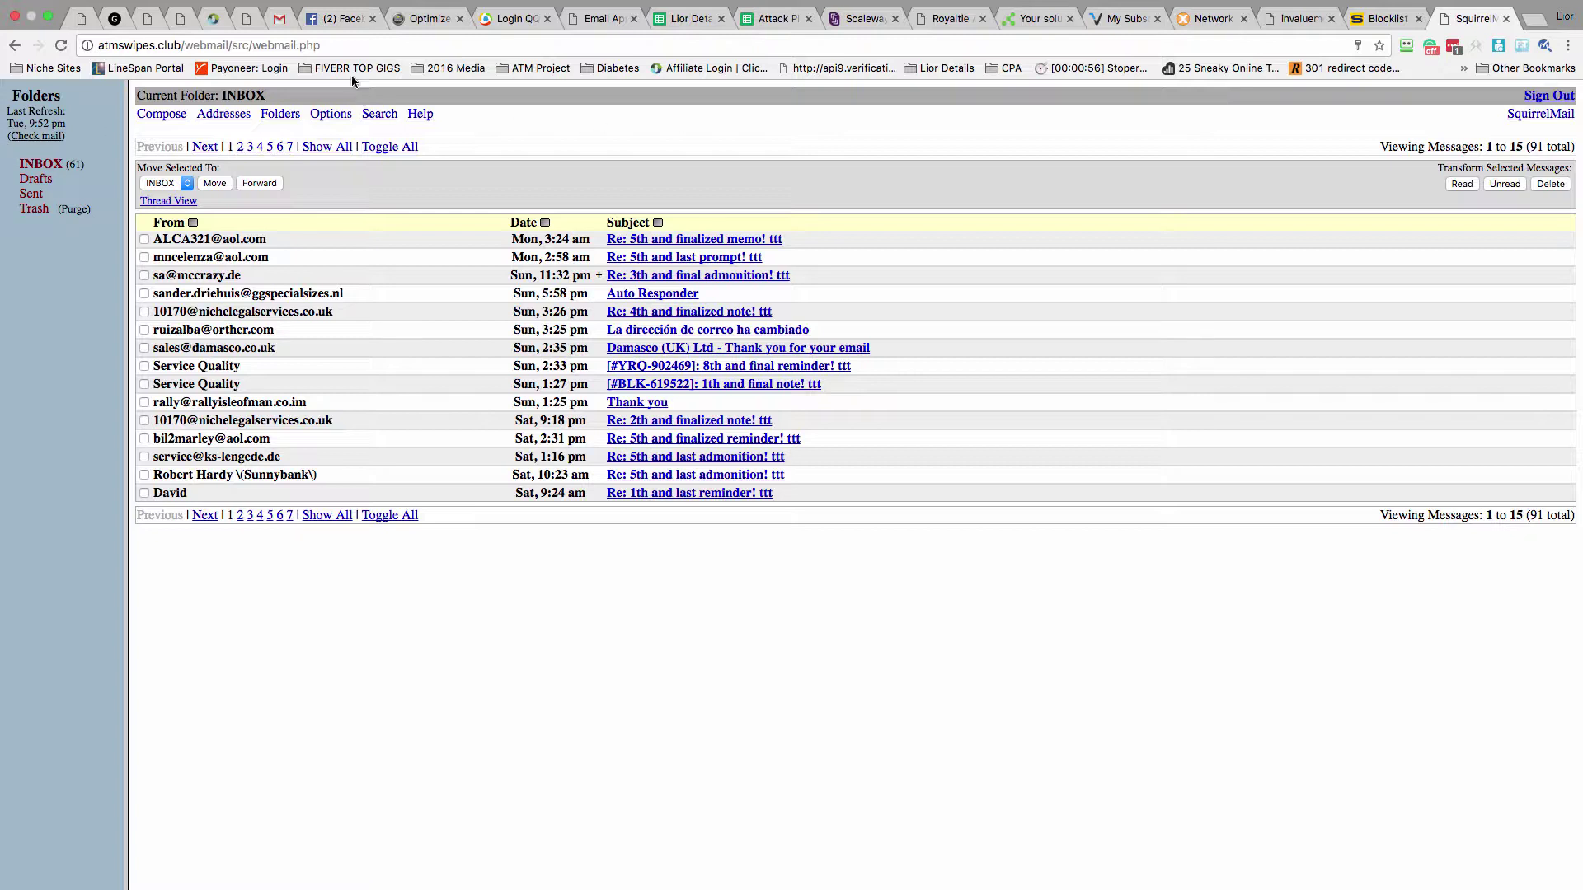
Start a new message with subject 'ivmSIP/24: 92.222.254.198 #019C5B6881#'
{"action": "left_click", "coordinate": [160, 116]}
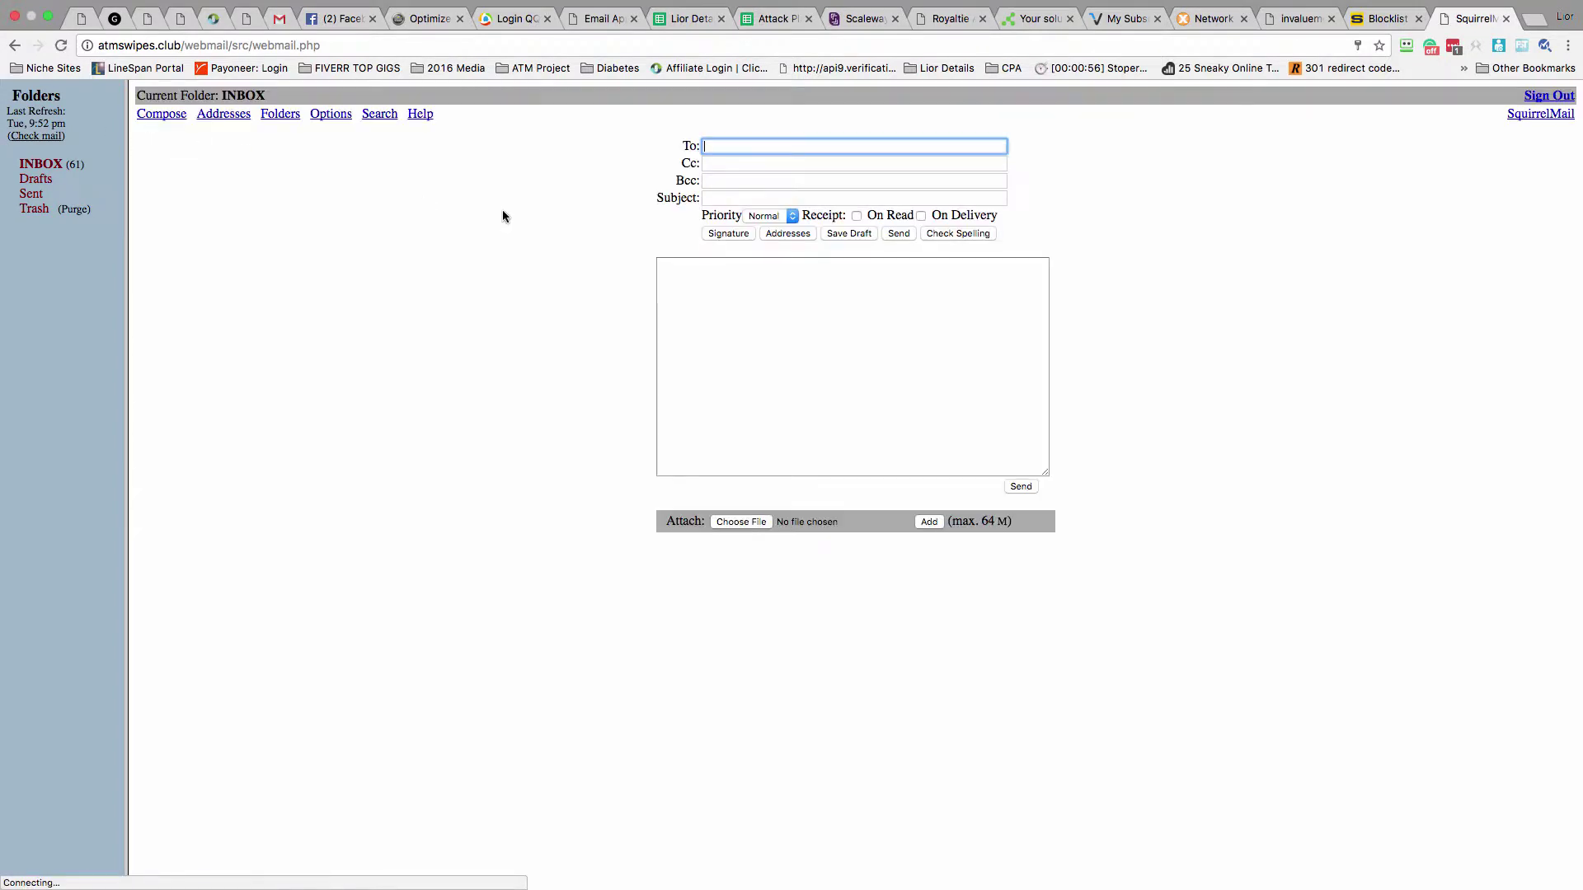
{"action": "left_click", "coordinate": [729, 198]}
{"action": "key", "text": "ctrl+v"}
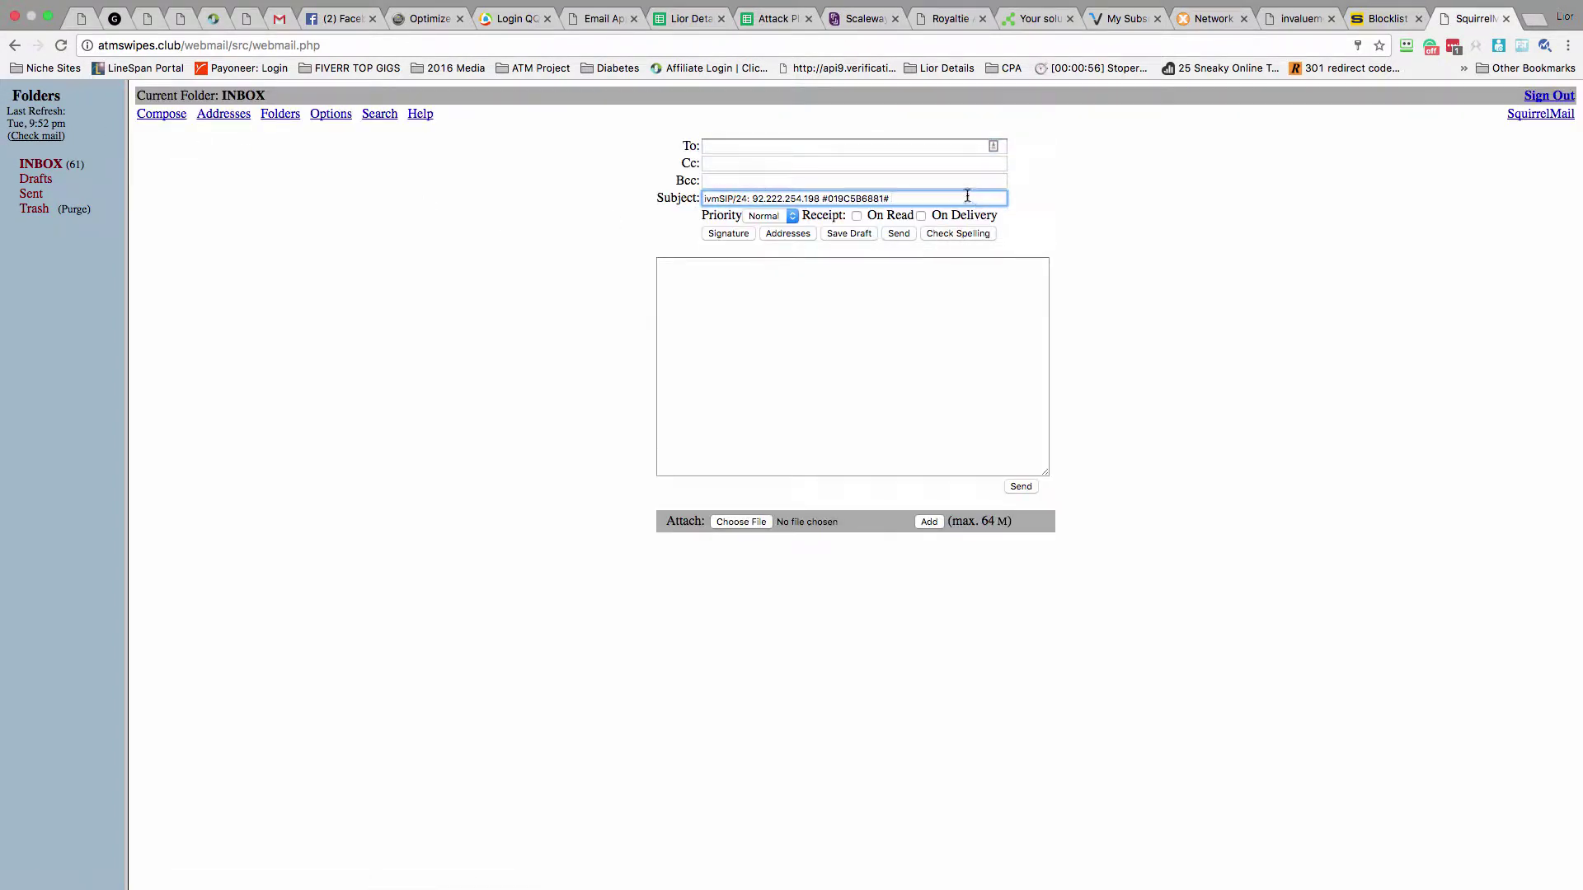
{"action": "key", "text": "ctrl+shift+Tab"}
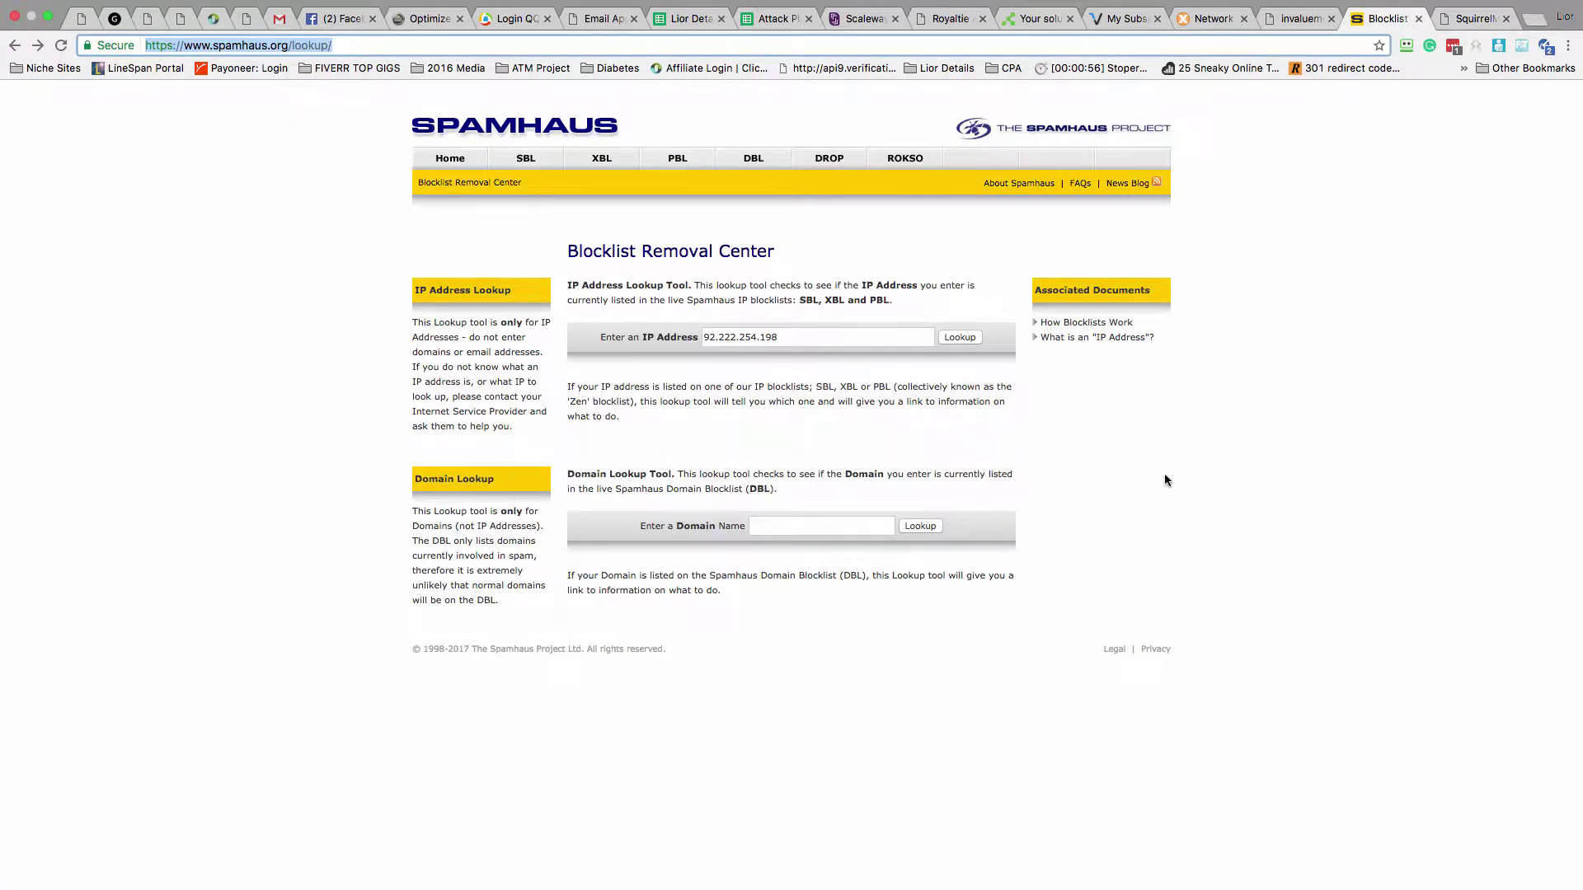
{"action": "left_click", "coordinate": [1296, 18]}
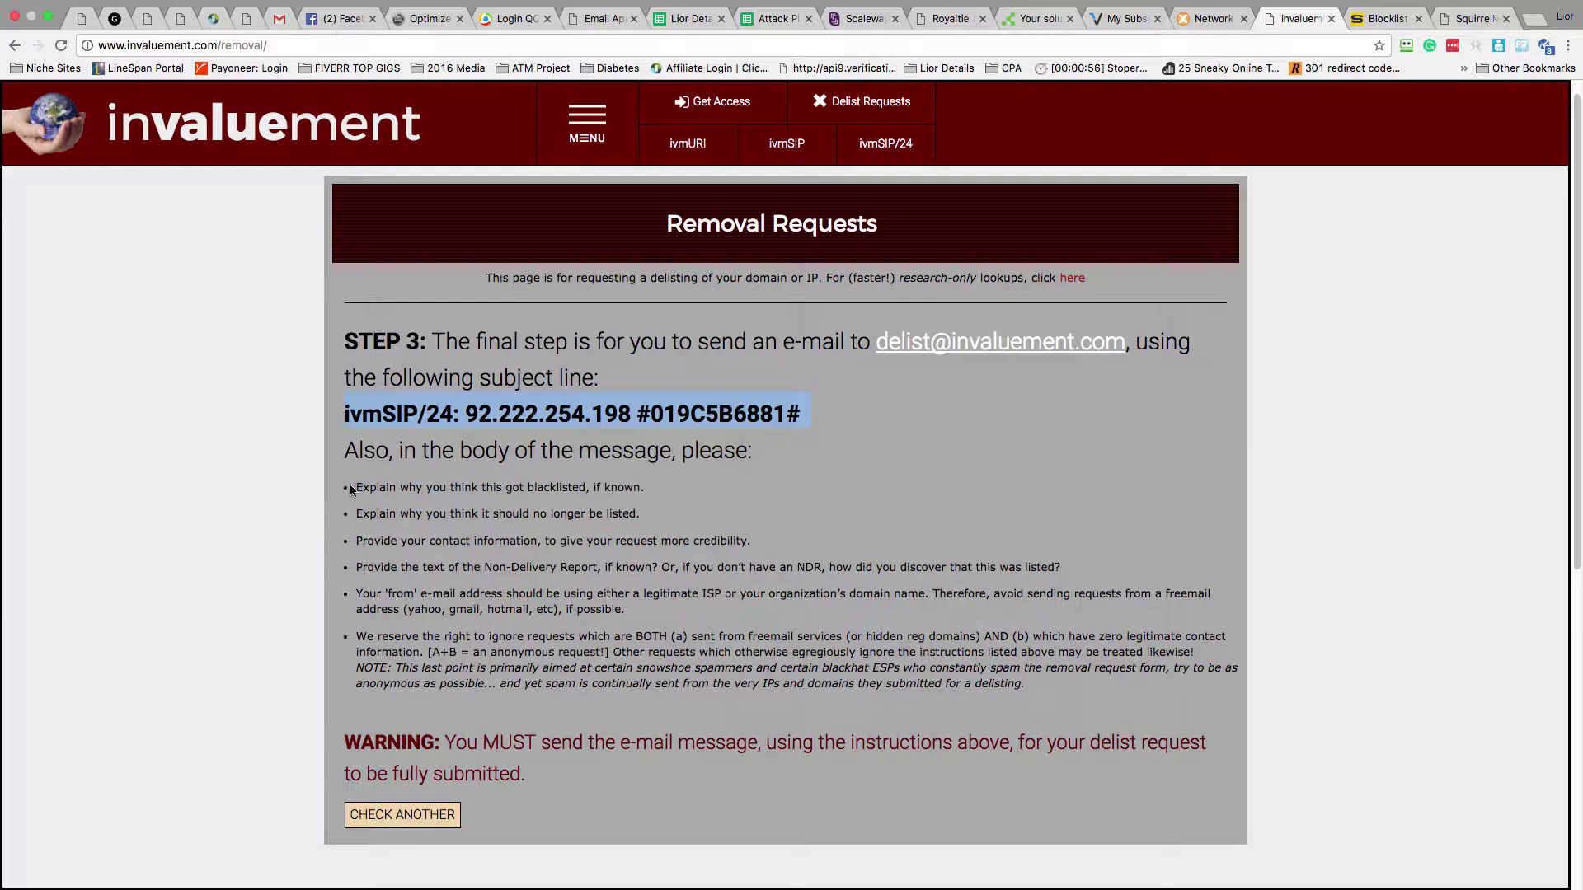
{"action": "scroll", "coordinate": [339, 522], "scroll_direction": "down", "scroll_amount": 1}
{"action": "scroll", "coordinate": [339, 522], "scroll_direction": "down", "scroll_amount": 2}
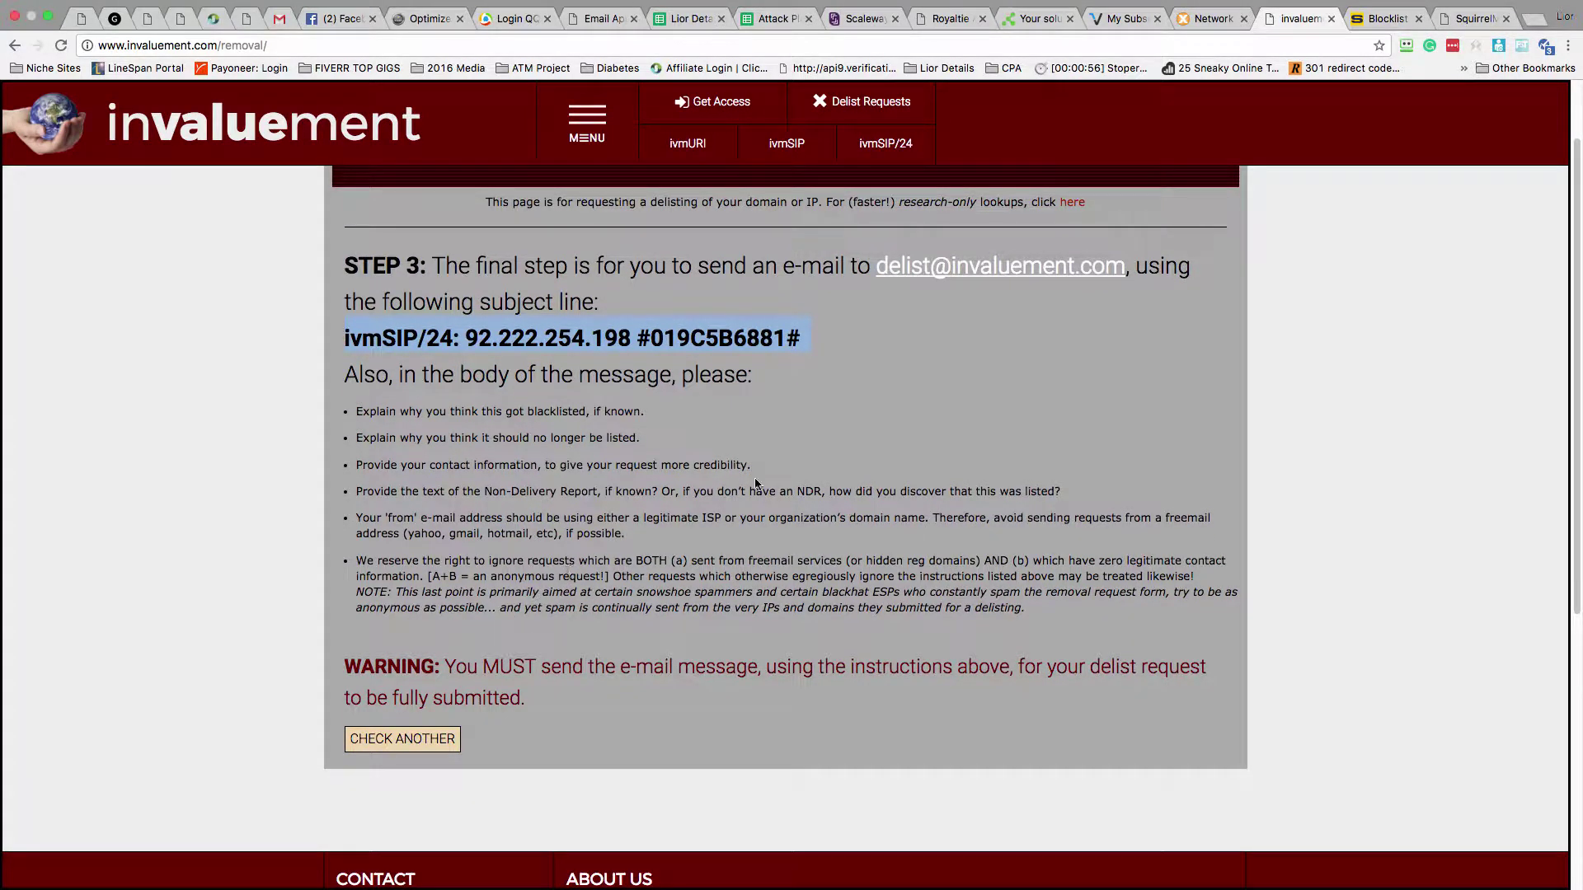
{"action": "right_click", "coordinate": [999, 281]}
{"action": "left_click", "coordinate": [973, 267]}
{"action": "right_click", "coordinate": [972, 267]}
{"action": "key", "text": "Escape"}
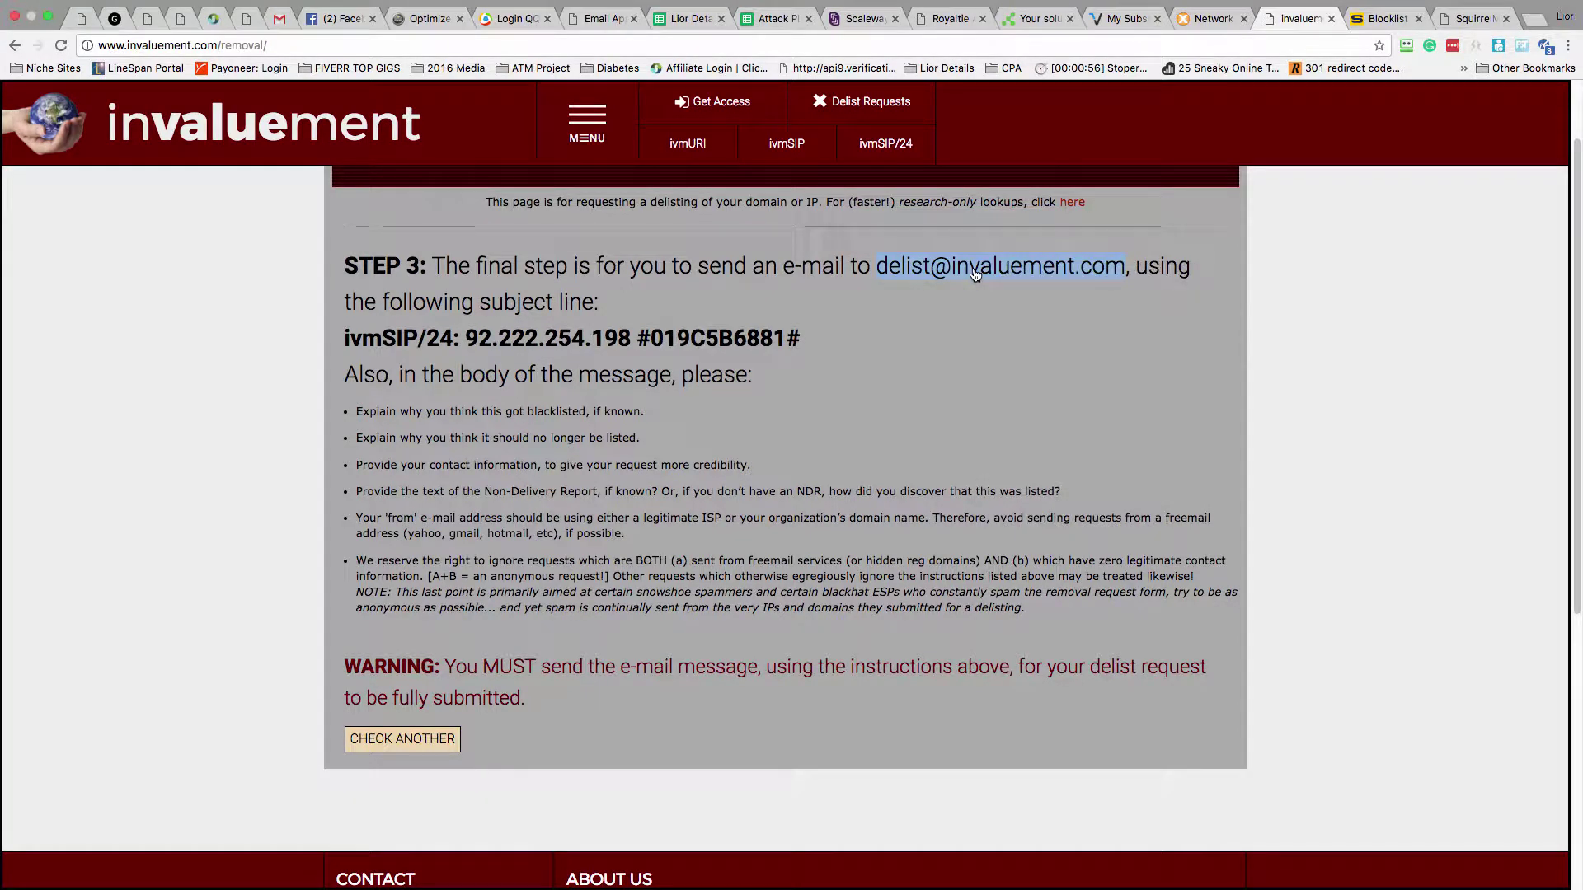
{"action": "left_click", "coordinate": [1476, 18]}
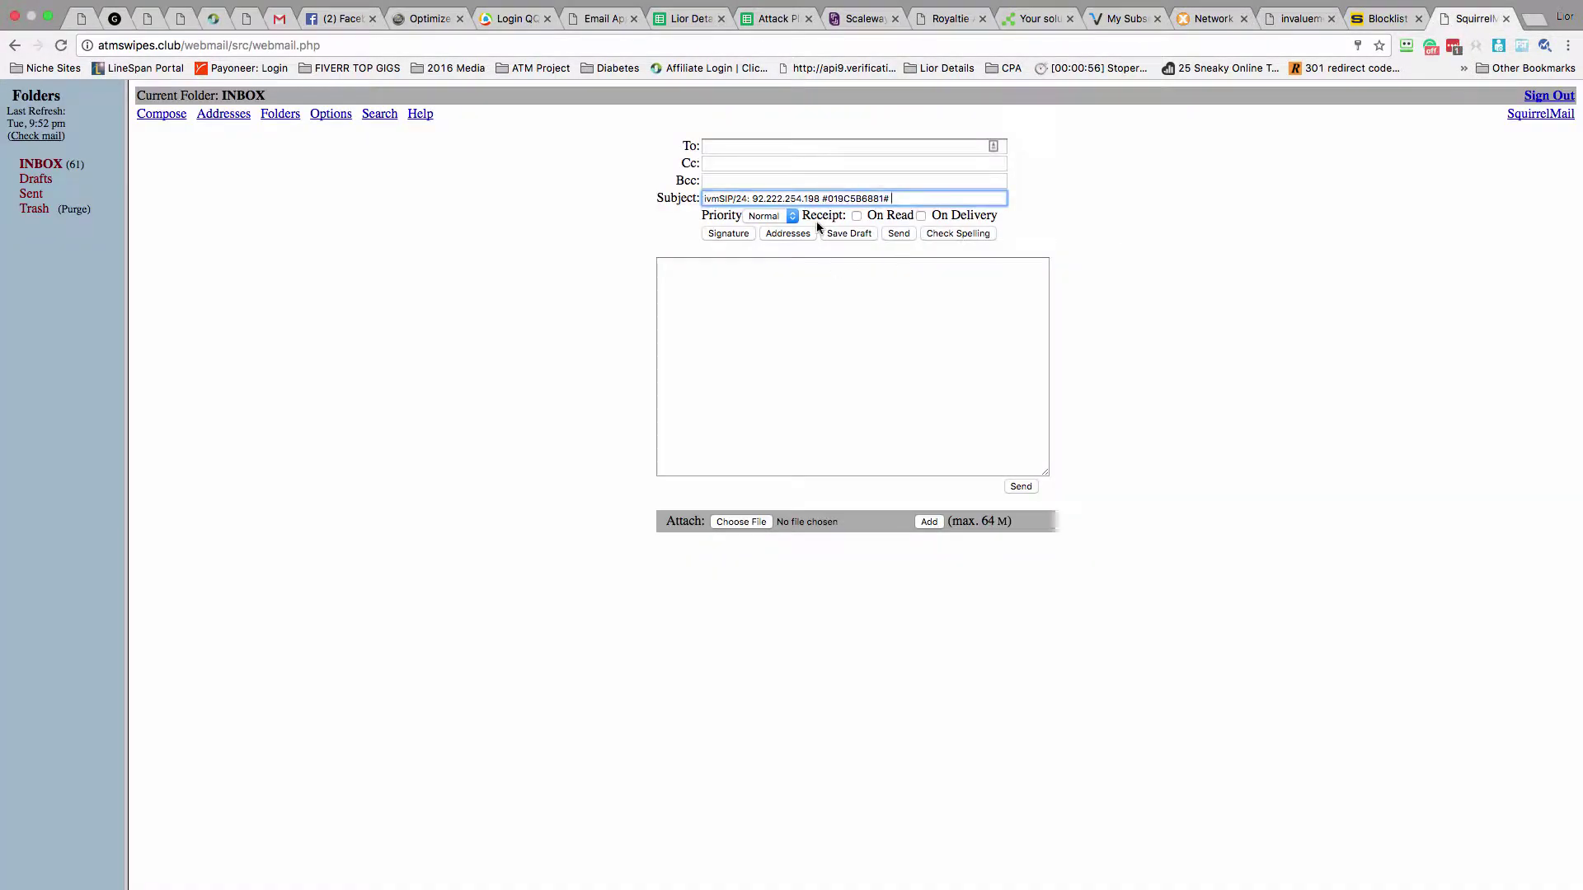
{"action": "left_click", "coordinate": [795, 148]}
{"action": "key", "text": "ctrl+v"}
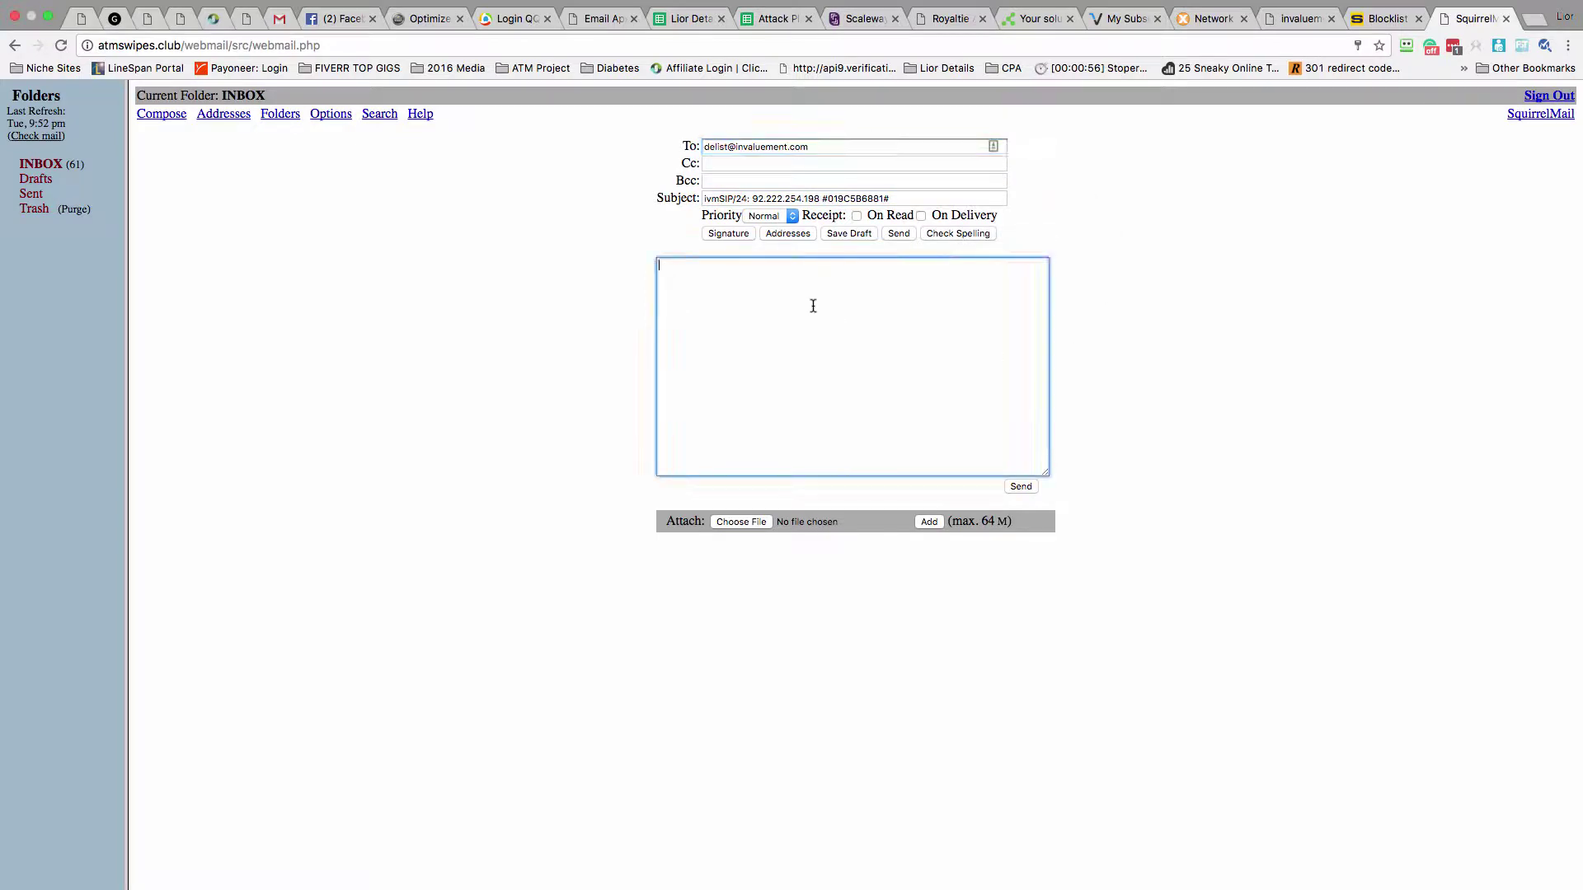
Select the body instructions on invaluement's removal page for copying
{"action": "left_click", "coordinate": [814, 305]}
{"action": "left_click", "coordinate": [1385, 18]}
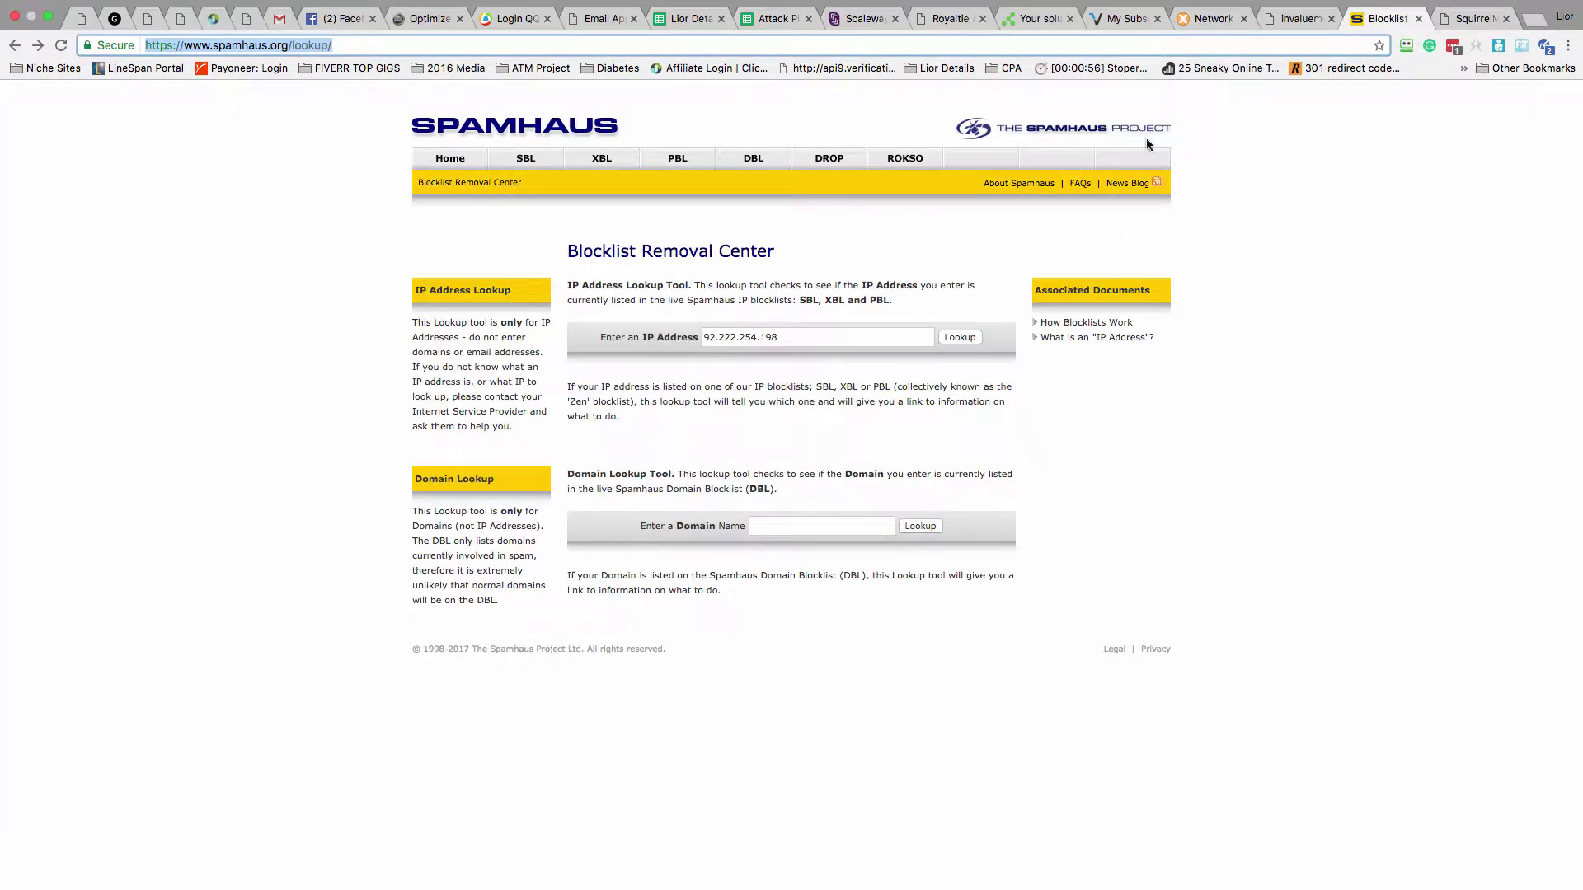
{"action": "left_click", "coordinate": [1273, 24]}
{"action": "left_click_drag", "start_coordinate": [355, 409], "coordinate": [1111, 617]}
{"action": "key", "text": "super+c"}
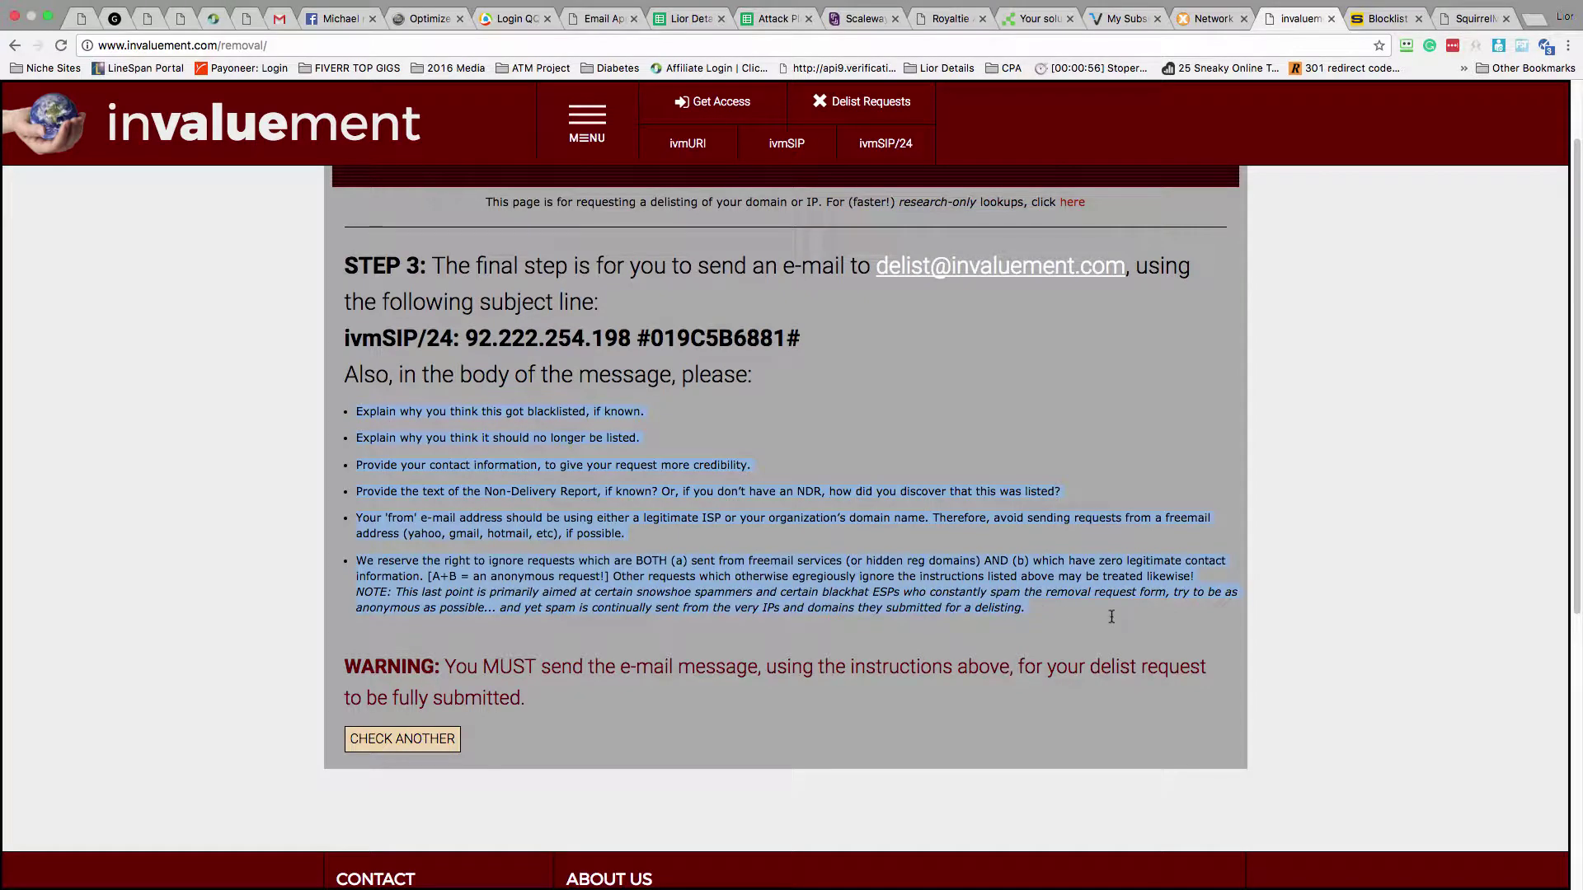
Paste invaluement's delisting questions into the body and select the opening question text
{"action": "left_click", "coordinate": [1475, 18]}
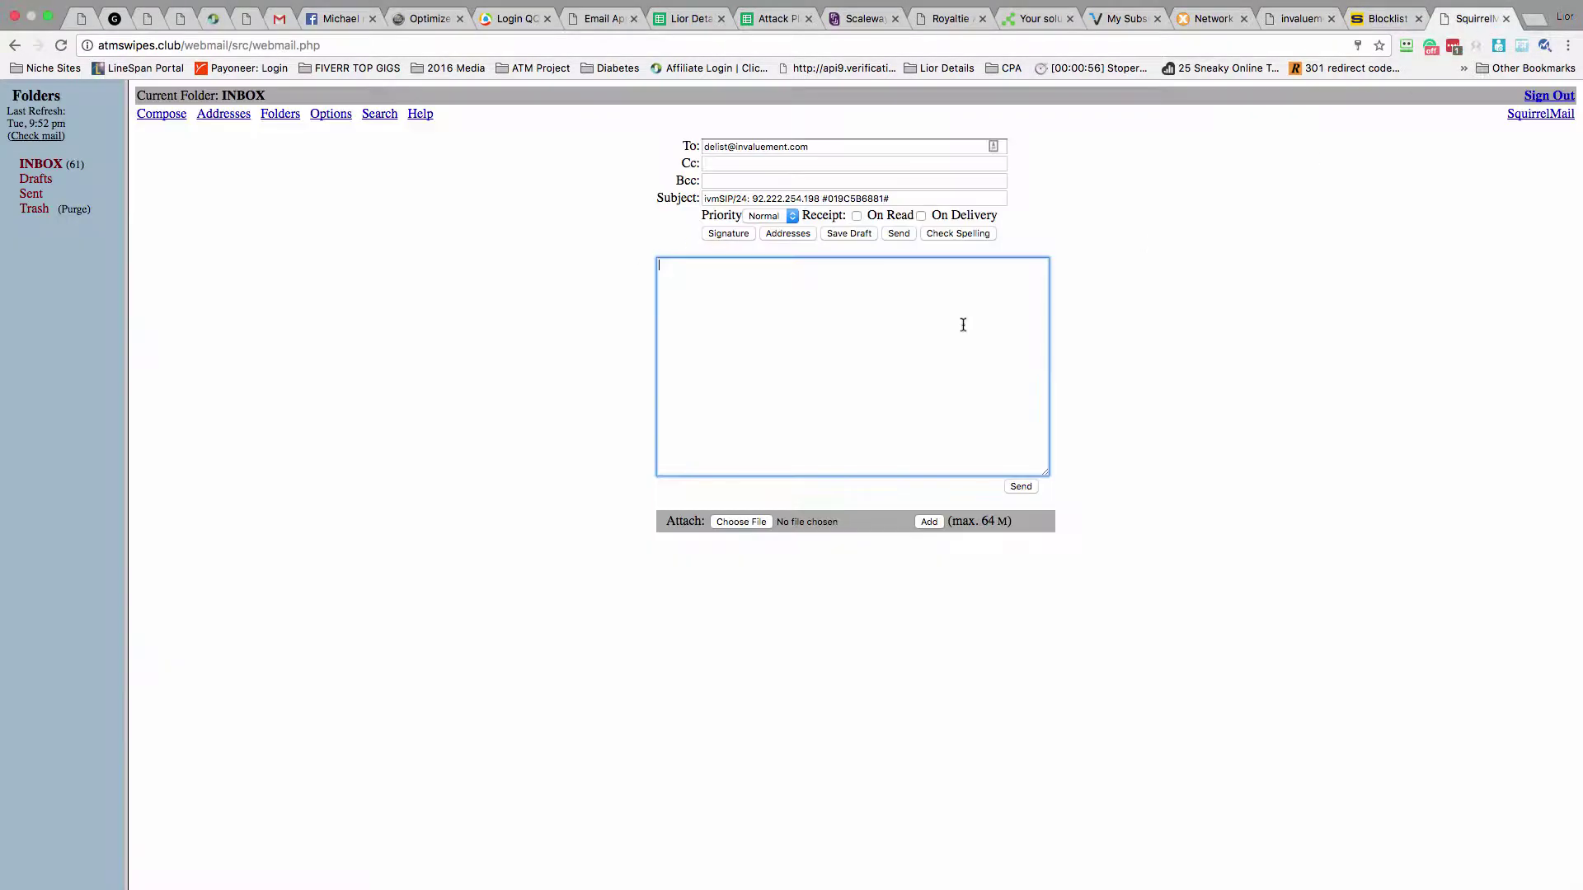
{"action": "key", "text": "super+v"}
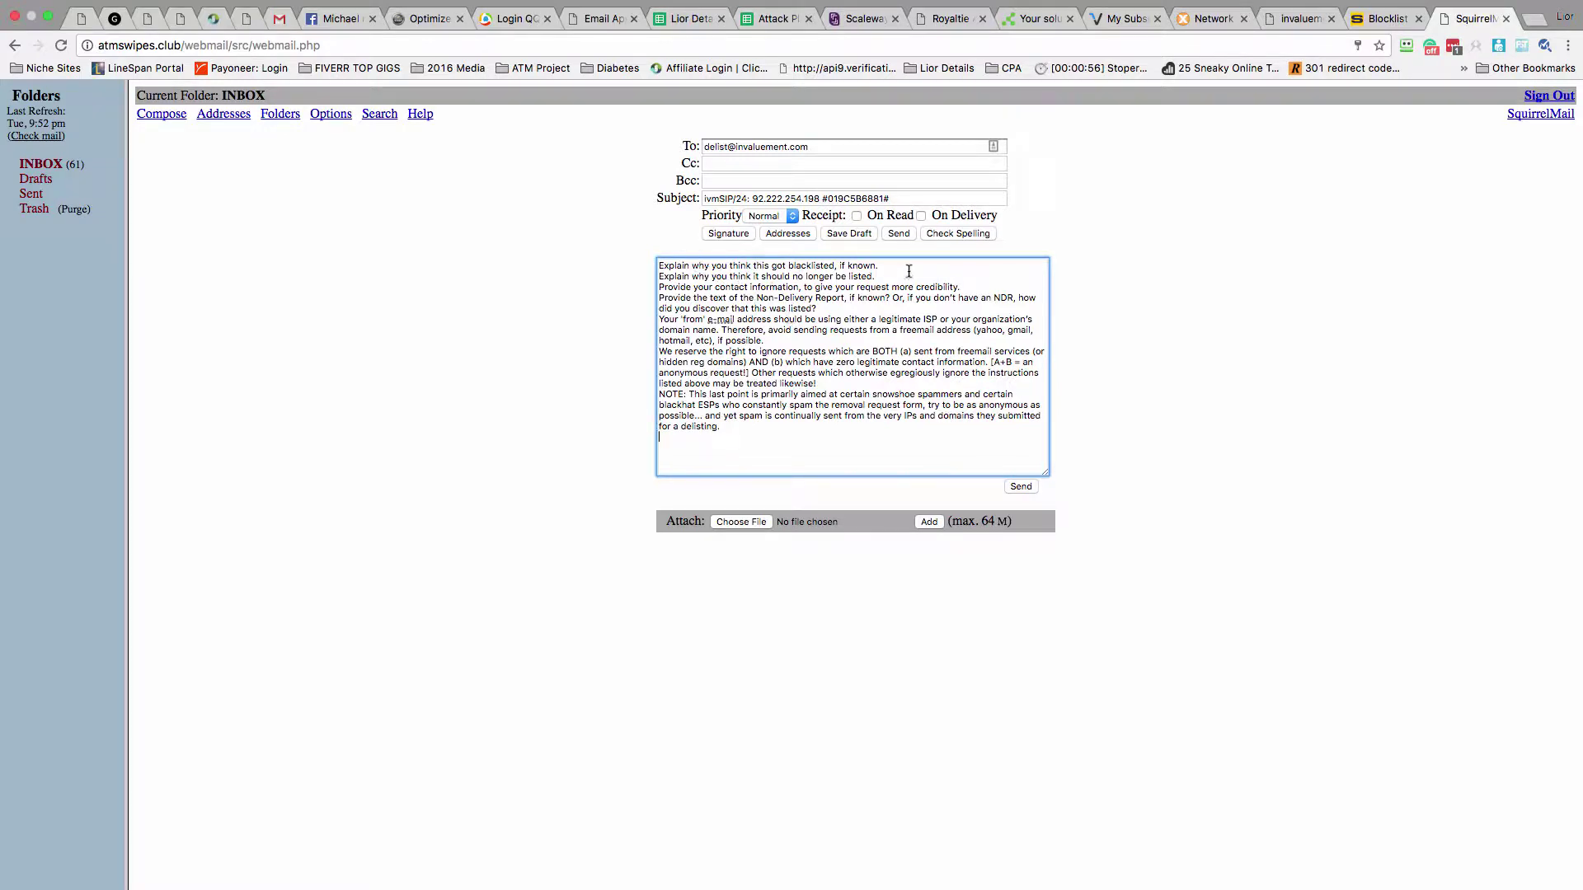
{"action": "double_click", "coordinate": [815, 264]}
{"action": "triple_click", "coordinate": [815, 264]}
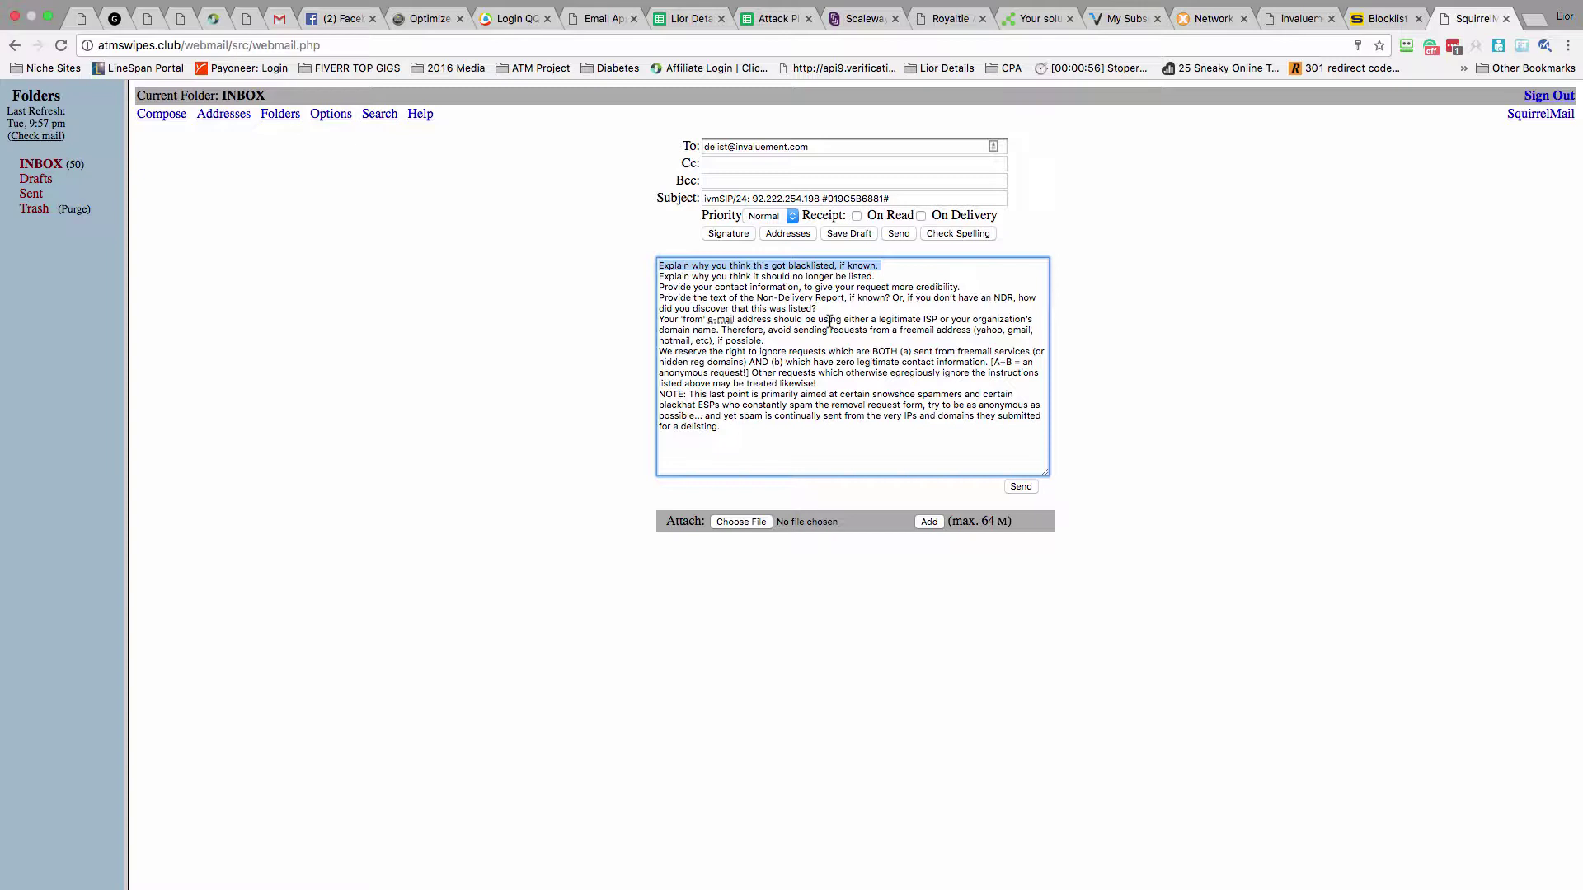
{"action": "left_click", "coordinate": [857, 276]}
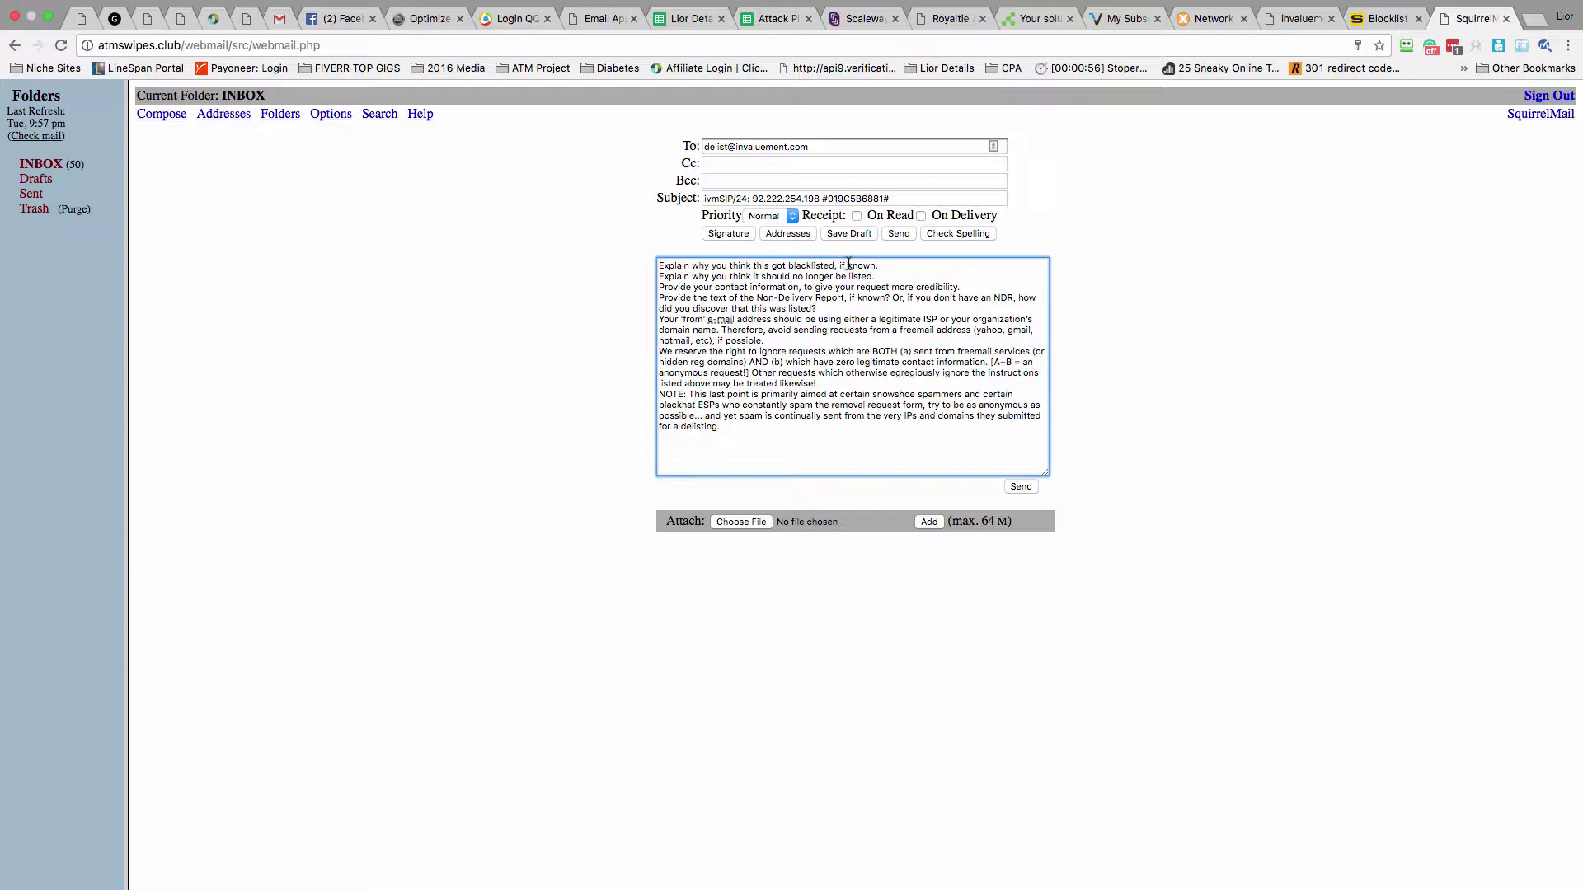
{"action": "left_click_drag", "start_coordinate": [848, 264], "coordinate": [657, 265]}
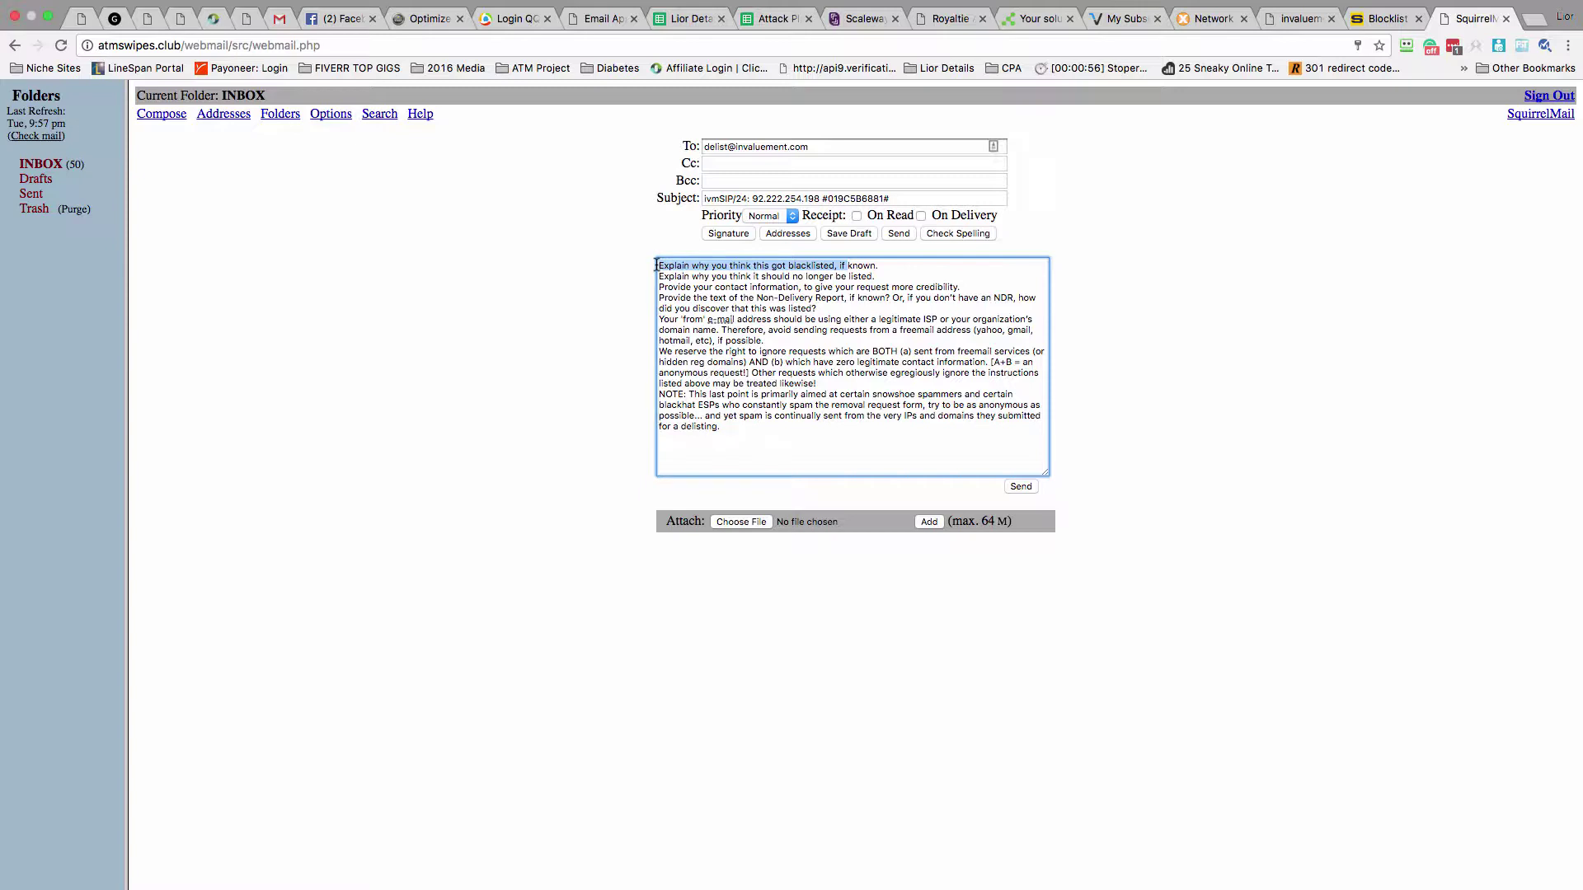
Write line one: 'I don't know why my IP got blacklisted', noting paused sendings and cleaned lists
{"action": "type", "text": "W"}
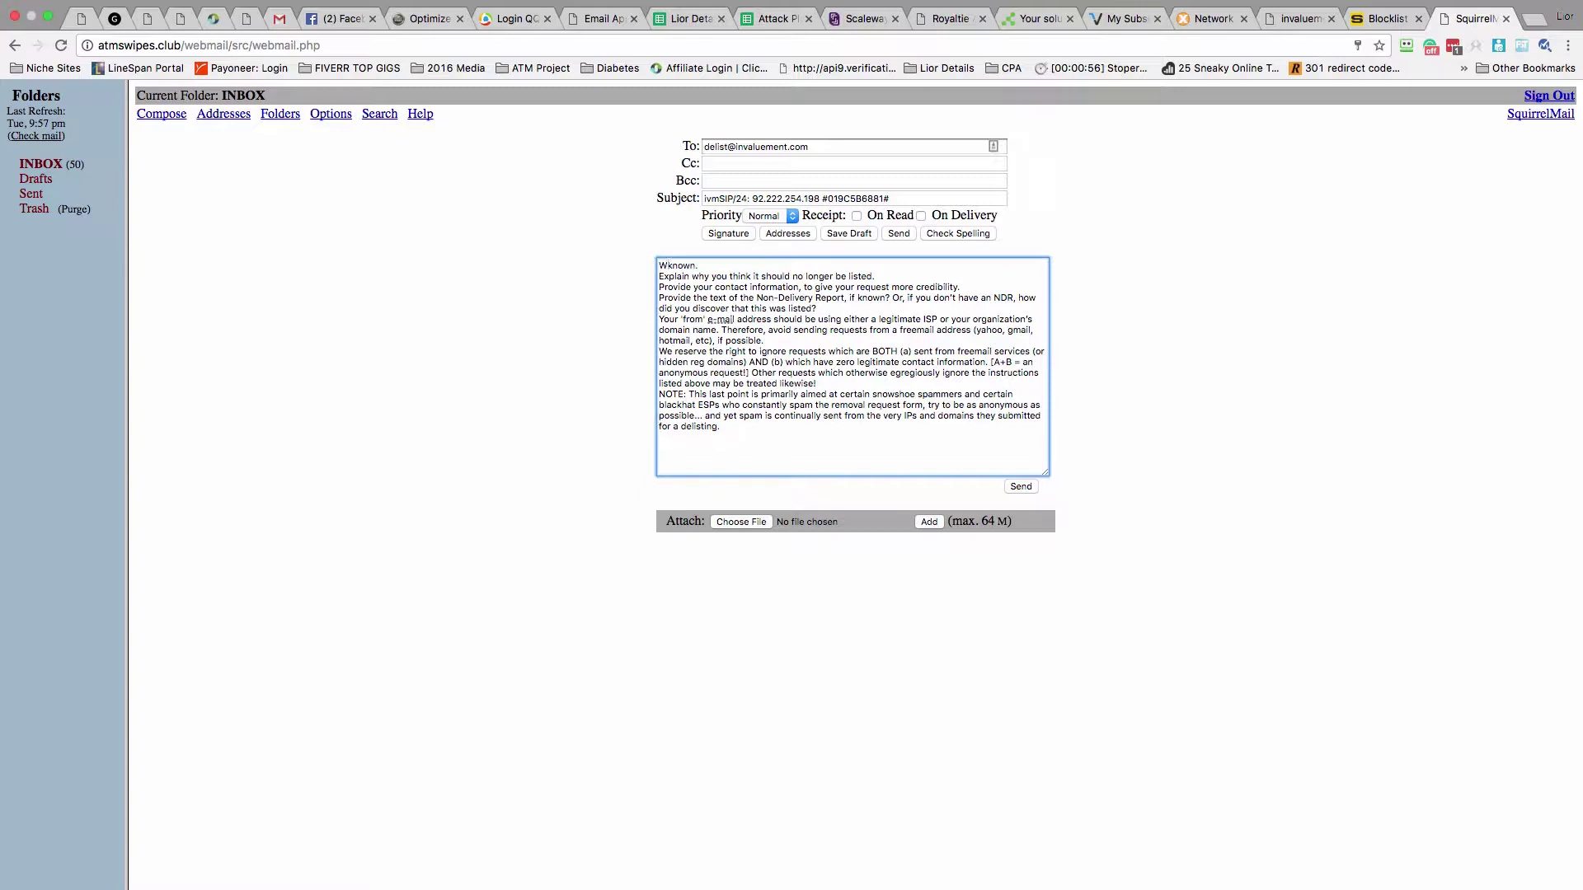
{"action": "key", "text": "BackSpace"}
{"action": "type", "text": "I don "}
{"action": "type", "text": "'t"}
{"action": "key", "text": "BackSpace"}
{"action": "type", "text": "why "}
{"action": "type", "text": "my IP "}
{"action": "type", "text": "got bla"}
{"action": "type", "text": "ckl"}
{"action": "type", "text": "isted but we a"}
{"action": "type", "text": "lready"}
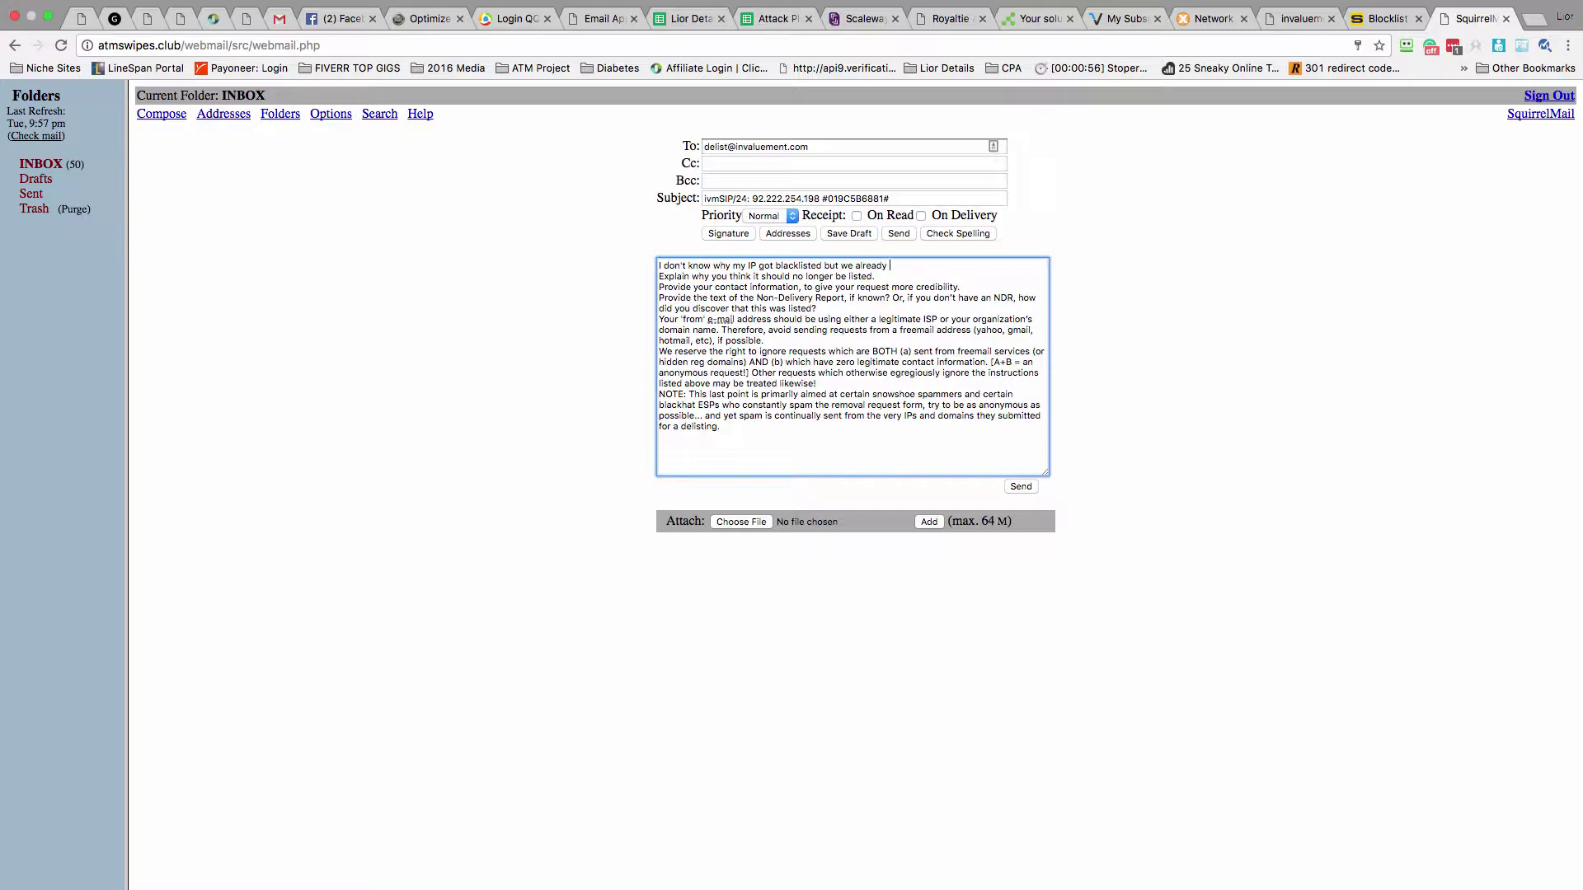
{"action": "type", "text": "aused the s"}
{"action": "type", "text": "endings "}
{"action": "type", "text": "and "}
{"action": "type", "text": "clean our "}
{"action": "type", "text": "lists from bo"}
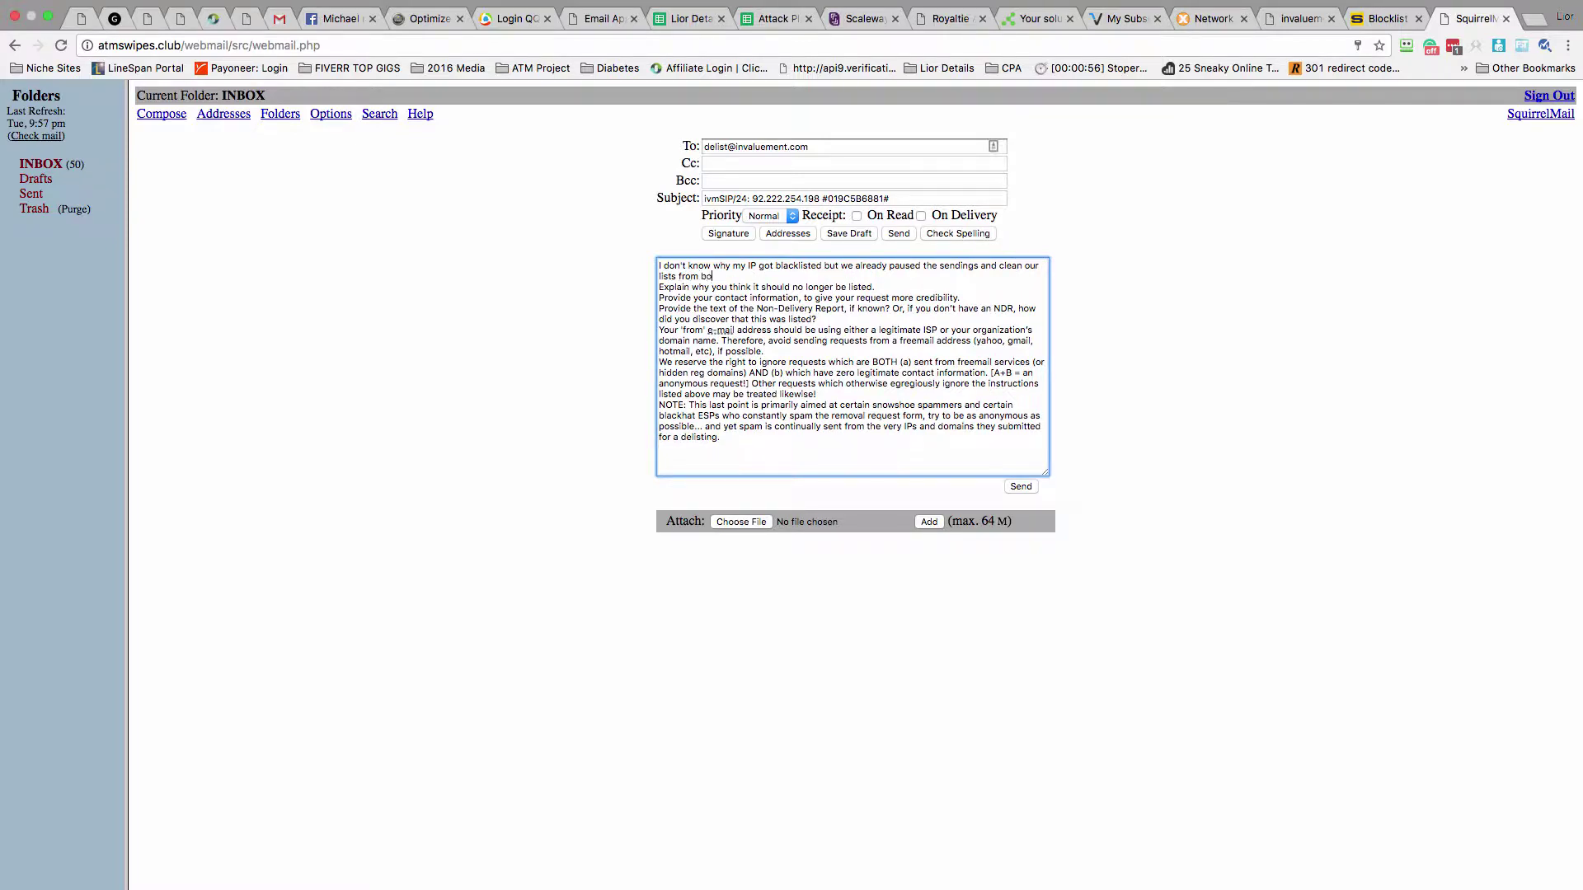
{"action": "type", "text": "and spam"}
{"action": "type", "text": "traps"}
Replace 'Explain why you think it' with 'My IP' on the second body line
{"action": "triple_click", "coordinate": [851, 288]}
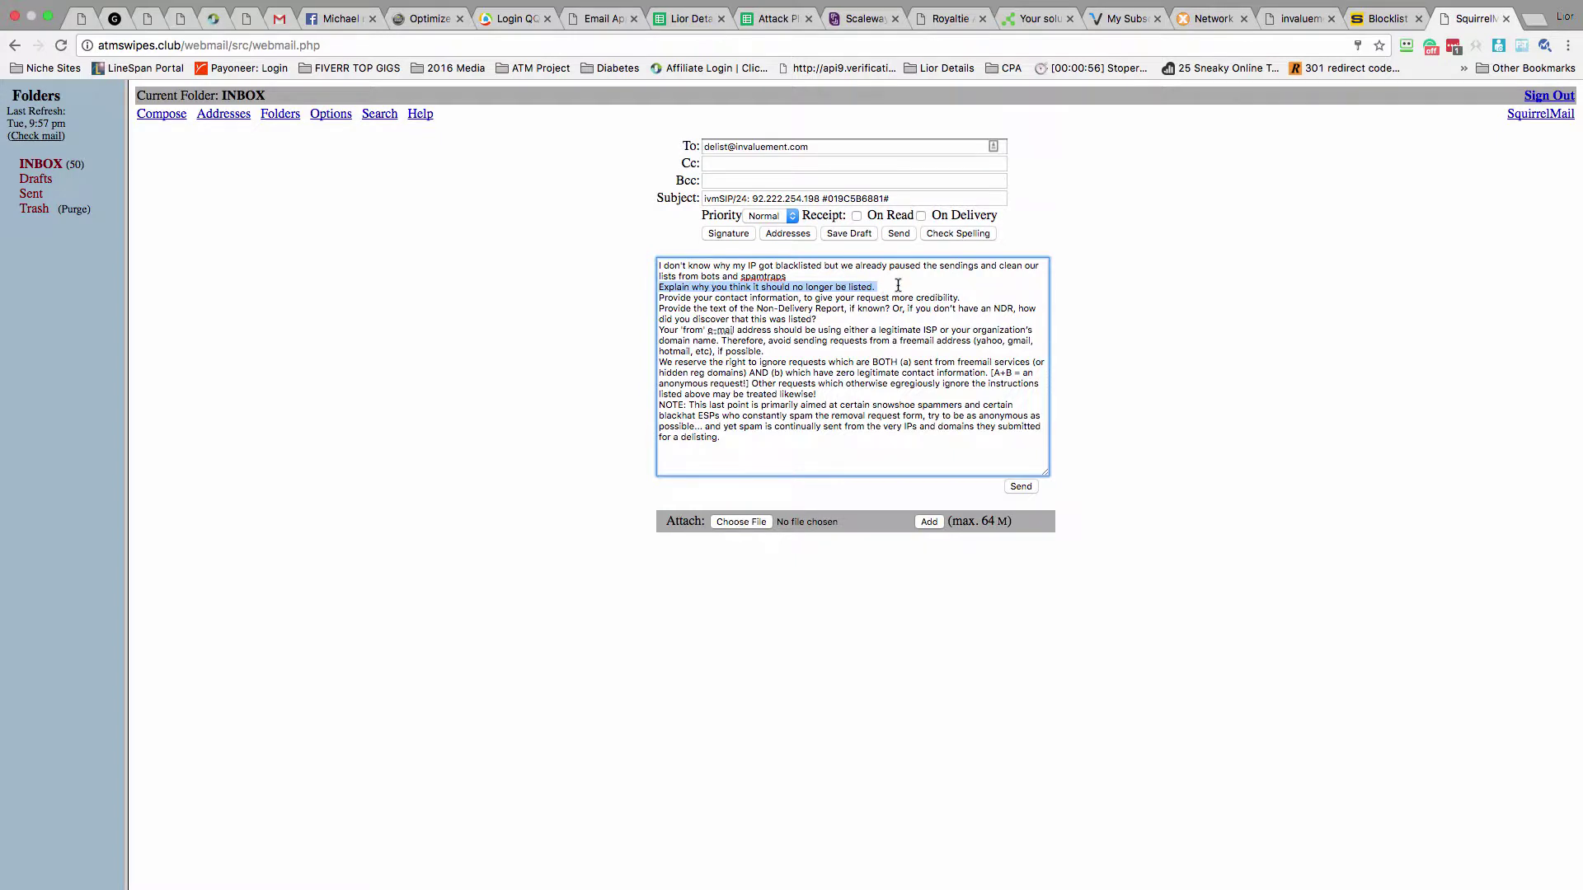
{"action": "left_click", "coordinate": [767, 289]}
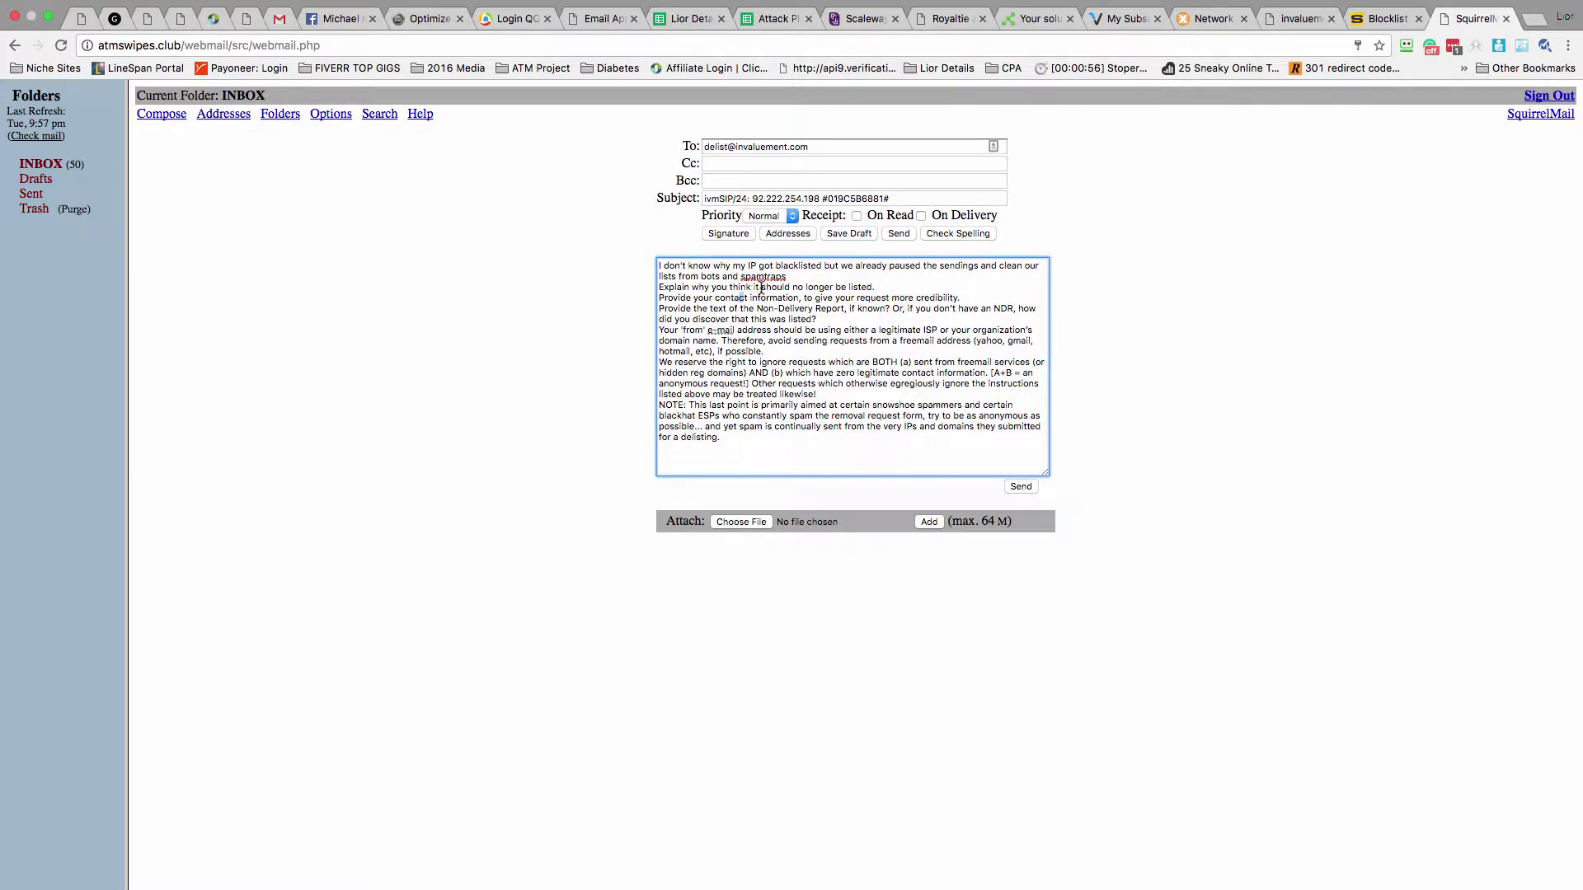
{"action": "left_click_drag", "start_coordinate": [757, 289], "coordinate": [643, 279]}
{"action": "left_click", "coordinate": [643, 278]}
{"action": "left_click_drag", "start_coordinate": [757, 289], "coordinate": [659, 290]}
{"action": "type", "text": "My"}
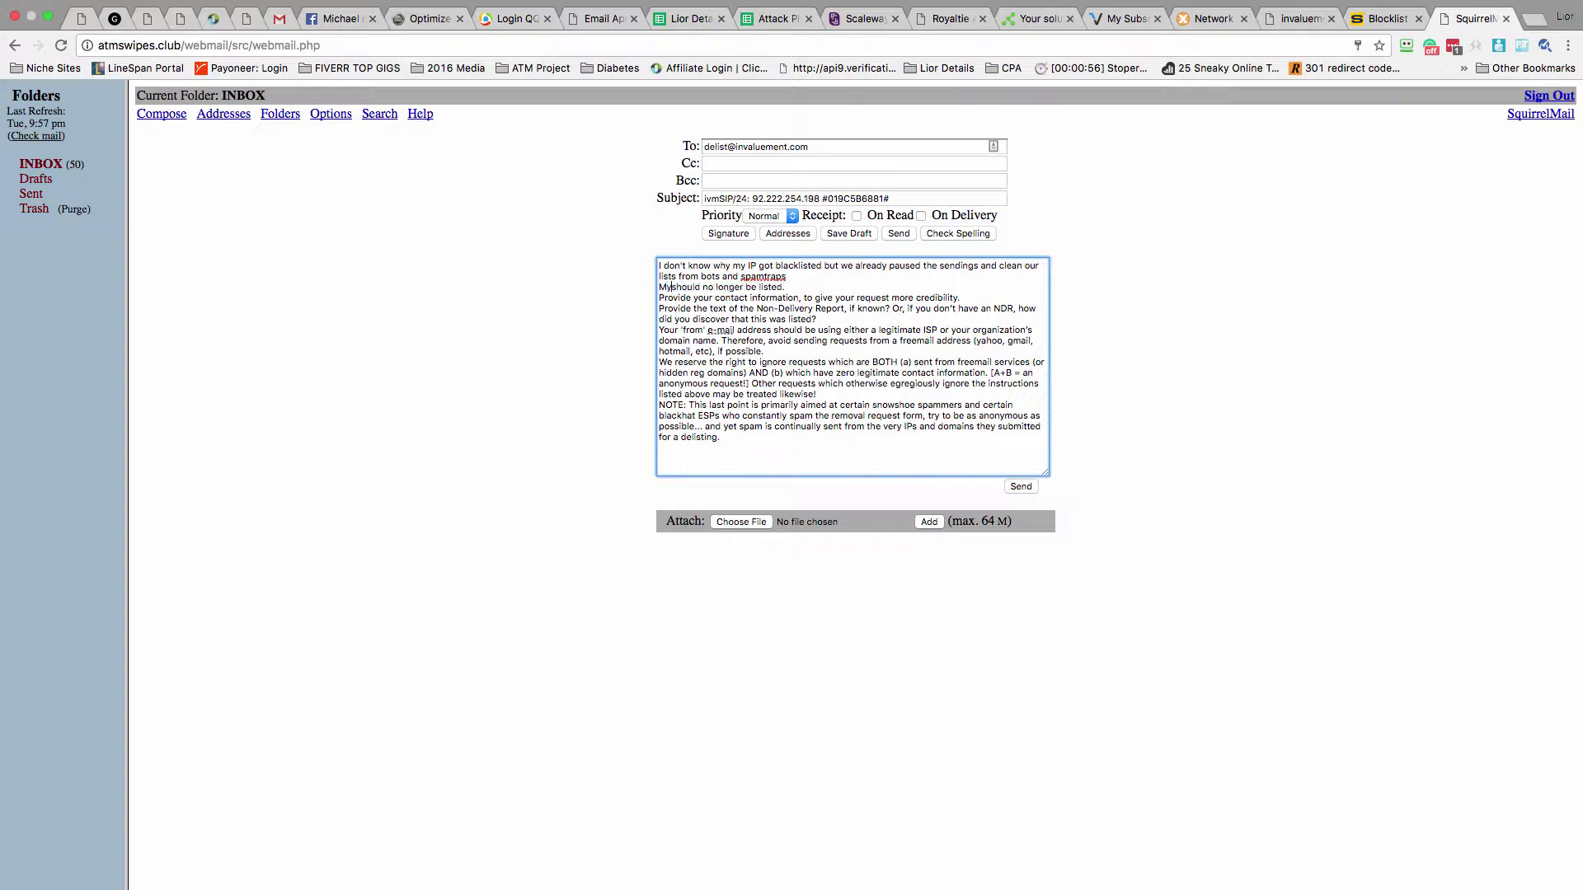
{"action": "type", "text": " IP"}
End line two with 'because we already fixed the issue' and delete the remaining template text
{"action": "left_click", "coordinate": [821, 286]}
{"action": "key", "text": "BackSpace"}
{"action": "type", "text": "ause we "}
{"action": "type", "text": "already fi"}
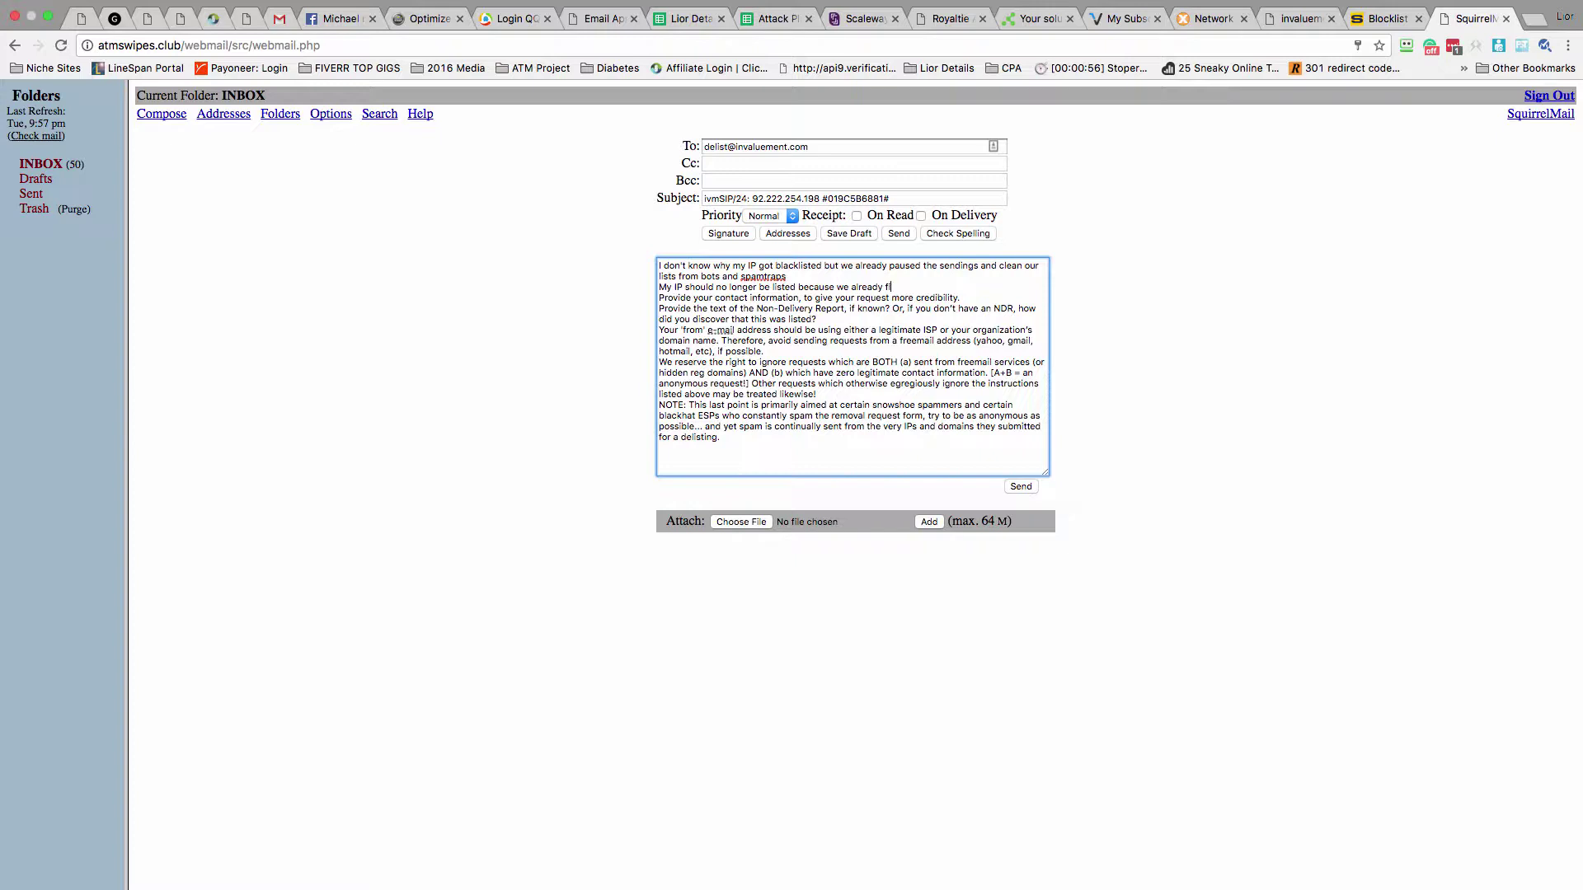
{"action": "type", "text": "xed the issue"}
{"action": "left_click_drag", "start_coordinate": [659, 298], "coordinate": [843, 434]}
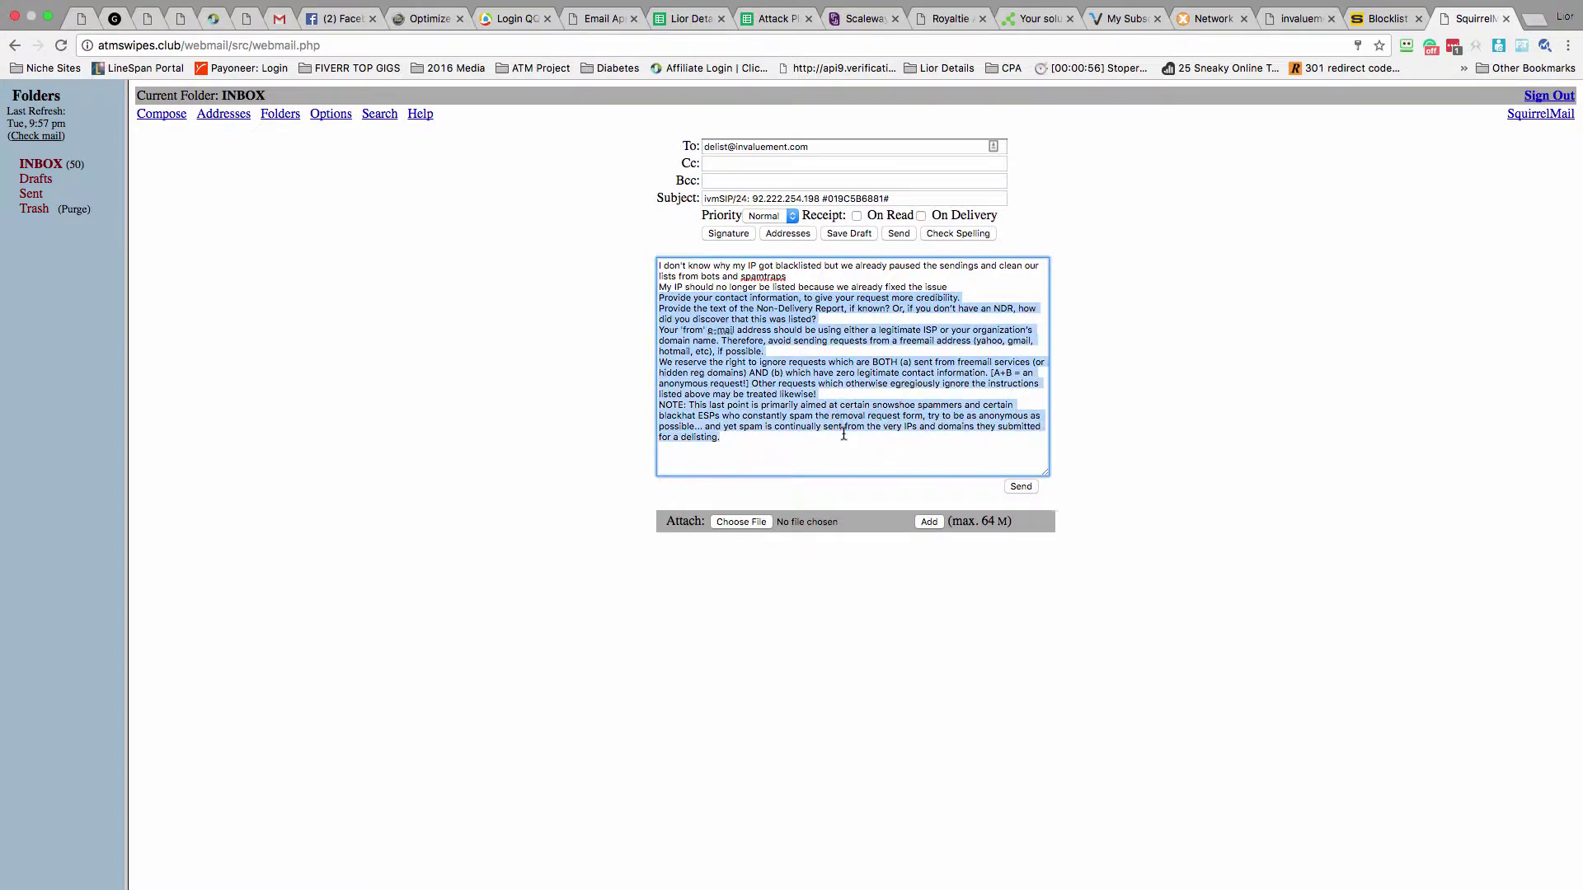
{"action": "key", "text": "BackSpace"}
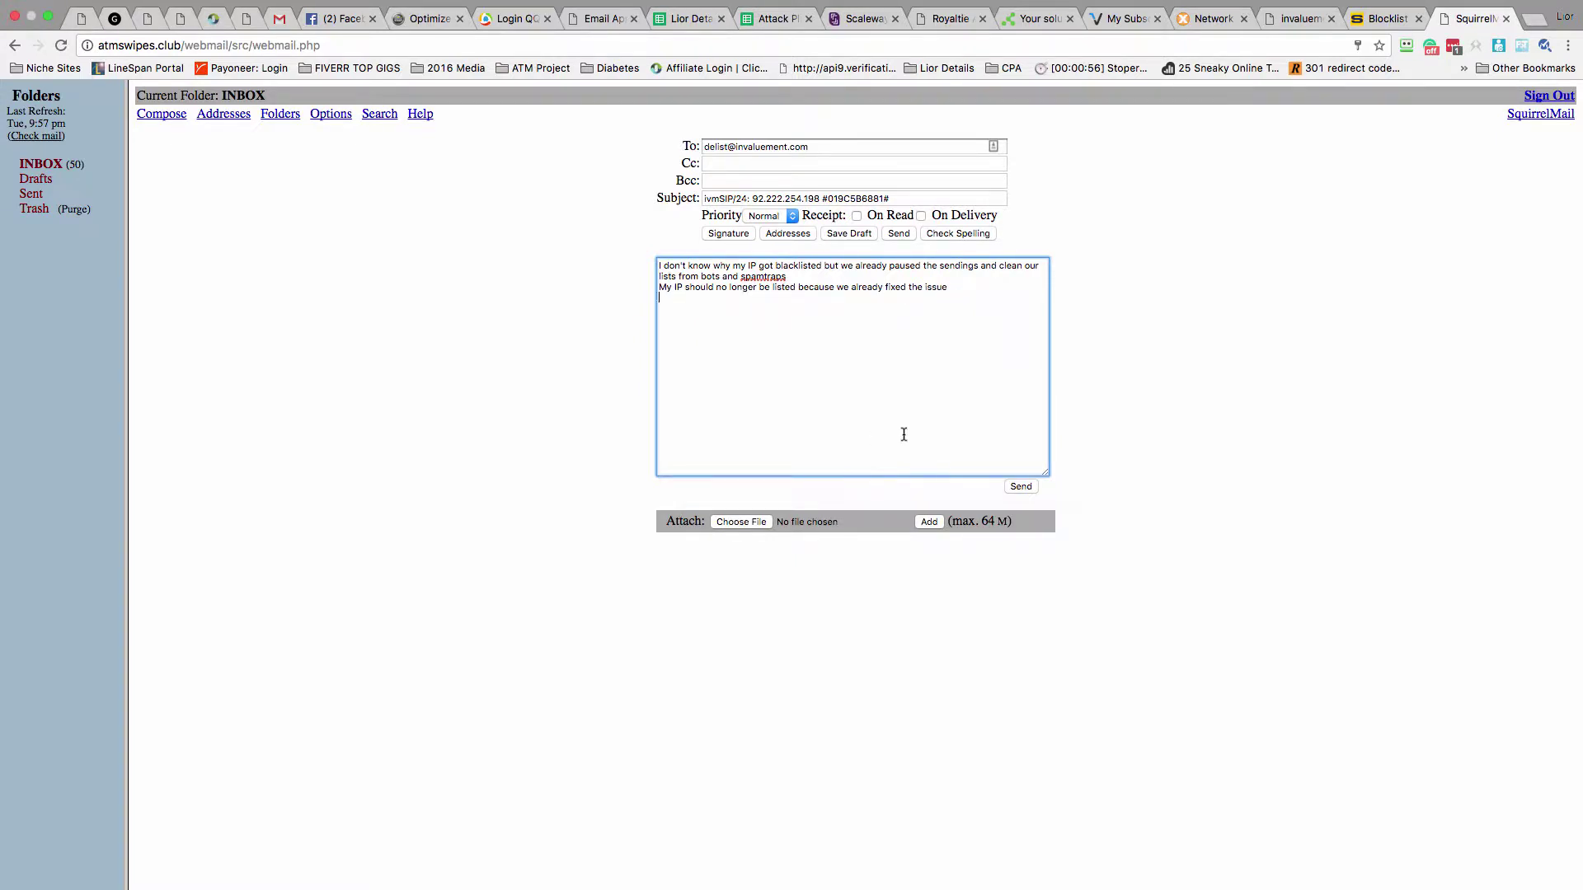
Send the invaluement delisting email and move on to the Spamhaus Blocklist Removal Center
{"action": "left_click", "coordinate": [1023, 487]}
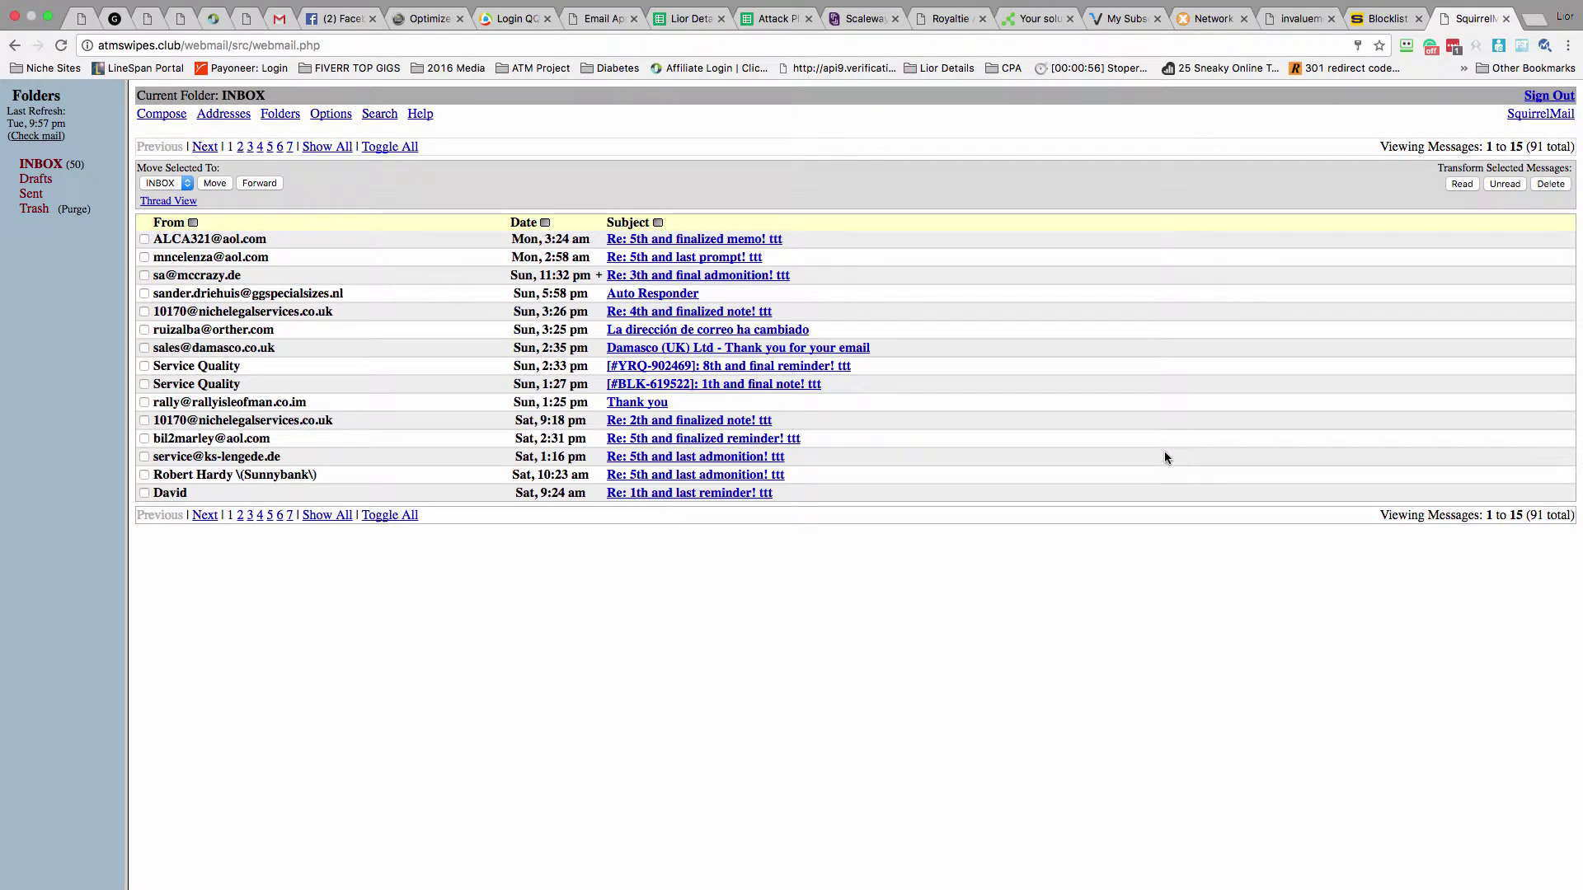
{"action": "left_click", "coordinate": [1298, 18]}
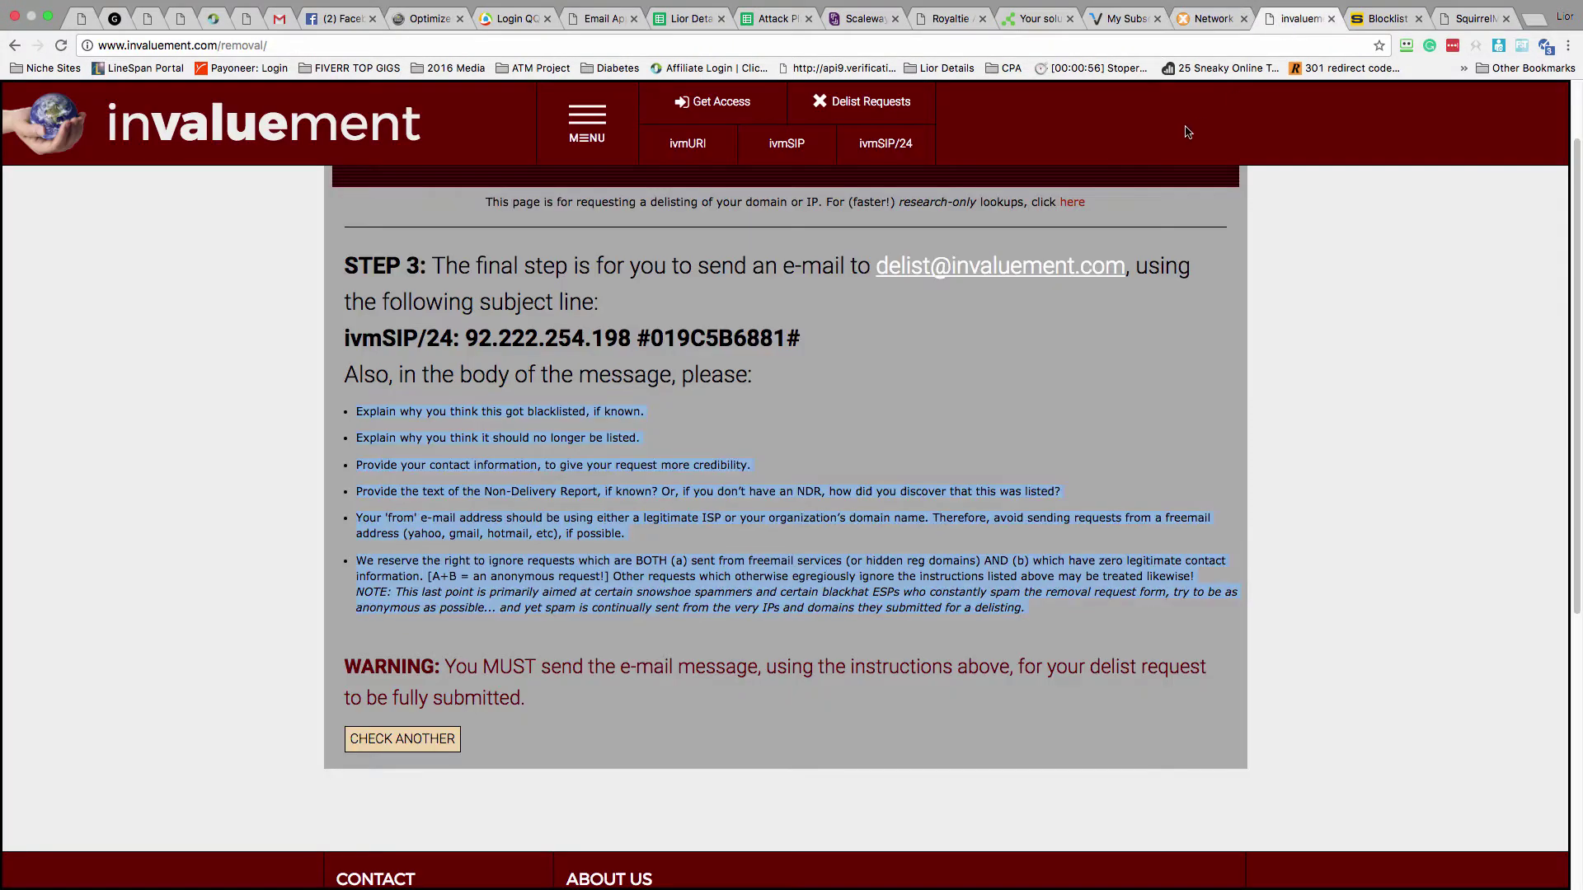
{"action": "left_click", "coordinate": [1212, 20]}
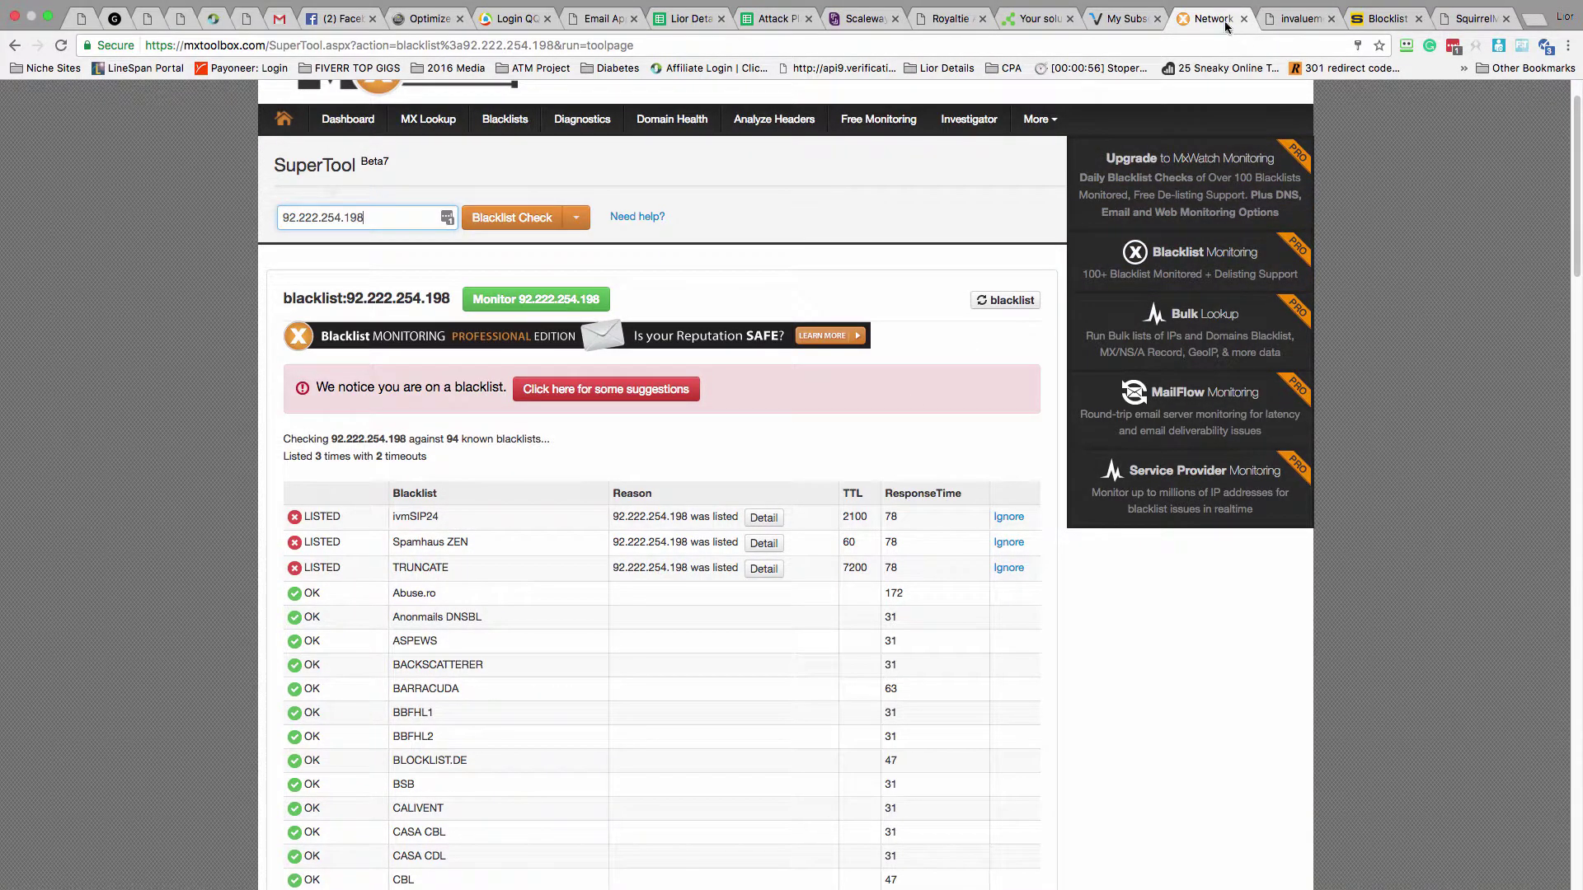
{"action": "left_click", "coordinate": [1386, 18]}
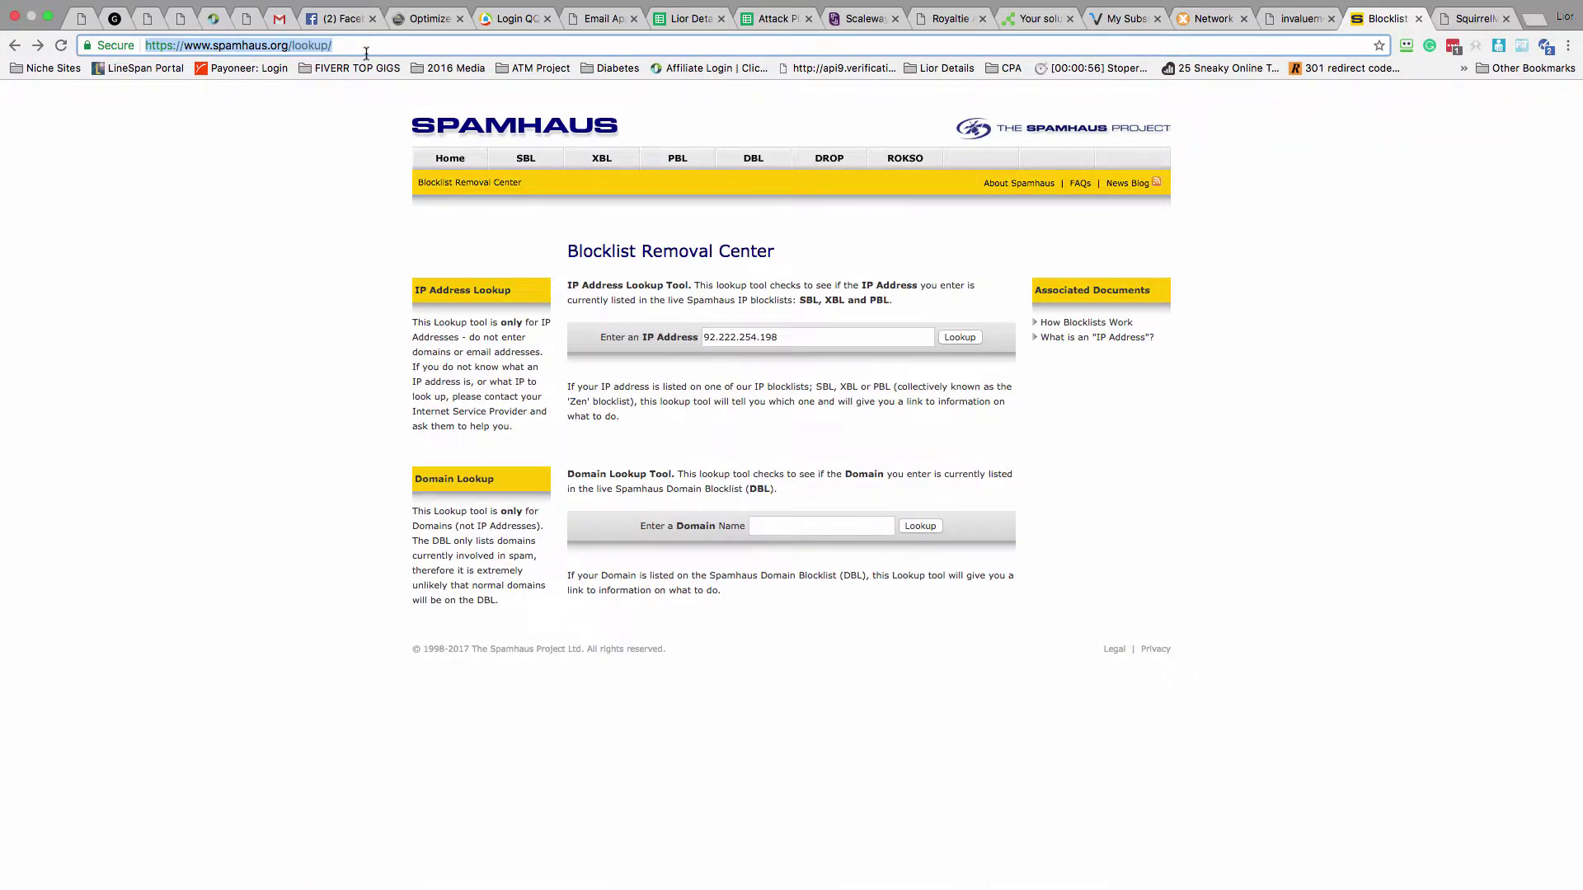
Look up 92.222.254.198 on Spamhaus and open the CSS delisting form from its SBLCSS listing
{"action": "double_click", "coordinate": [816, 337]}
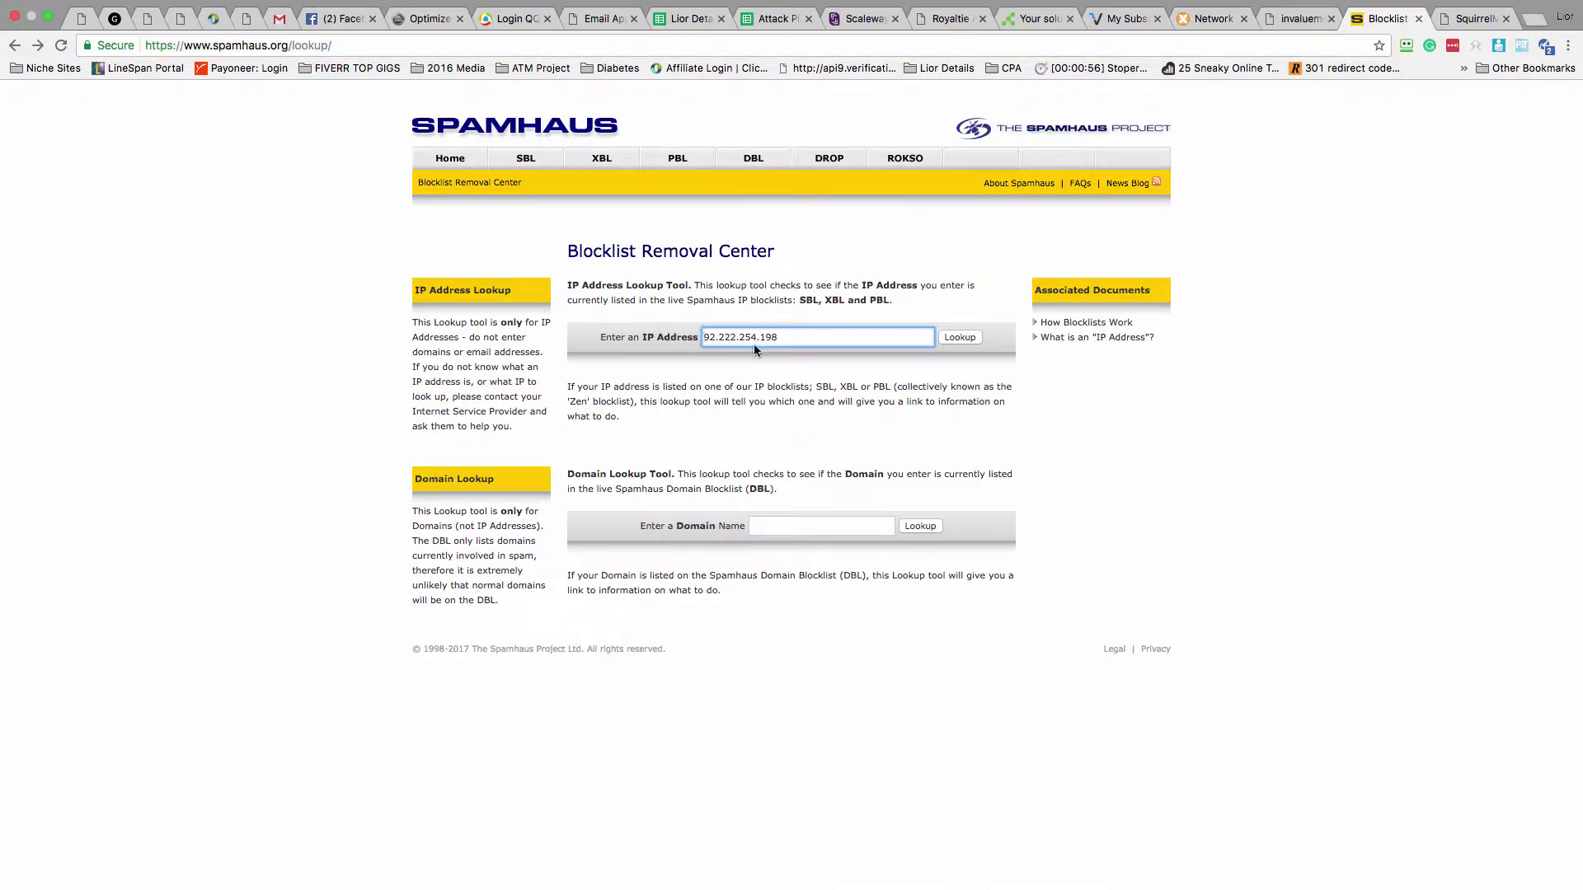
{"action": "left_click", "coordinate": [954, 338]}
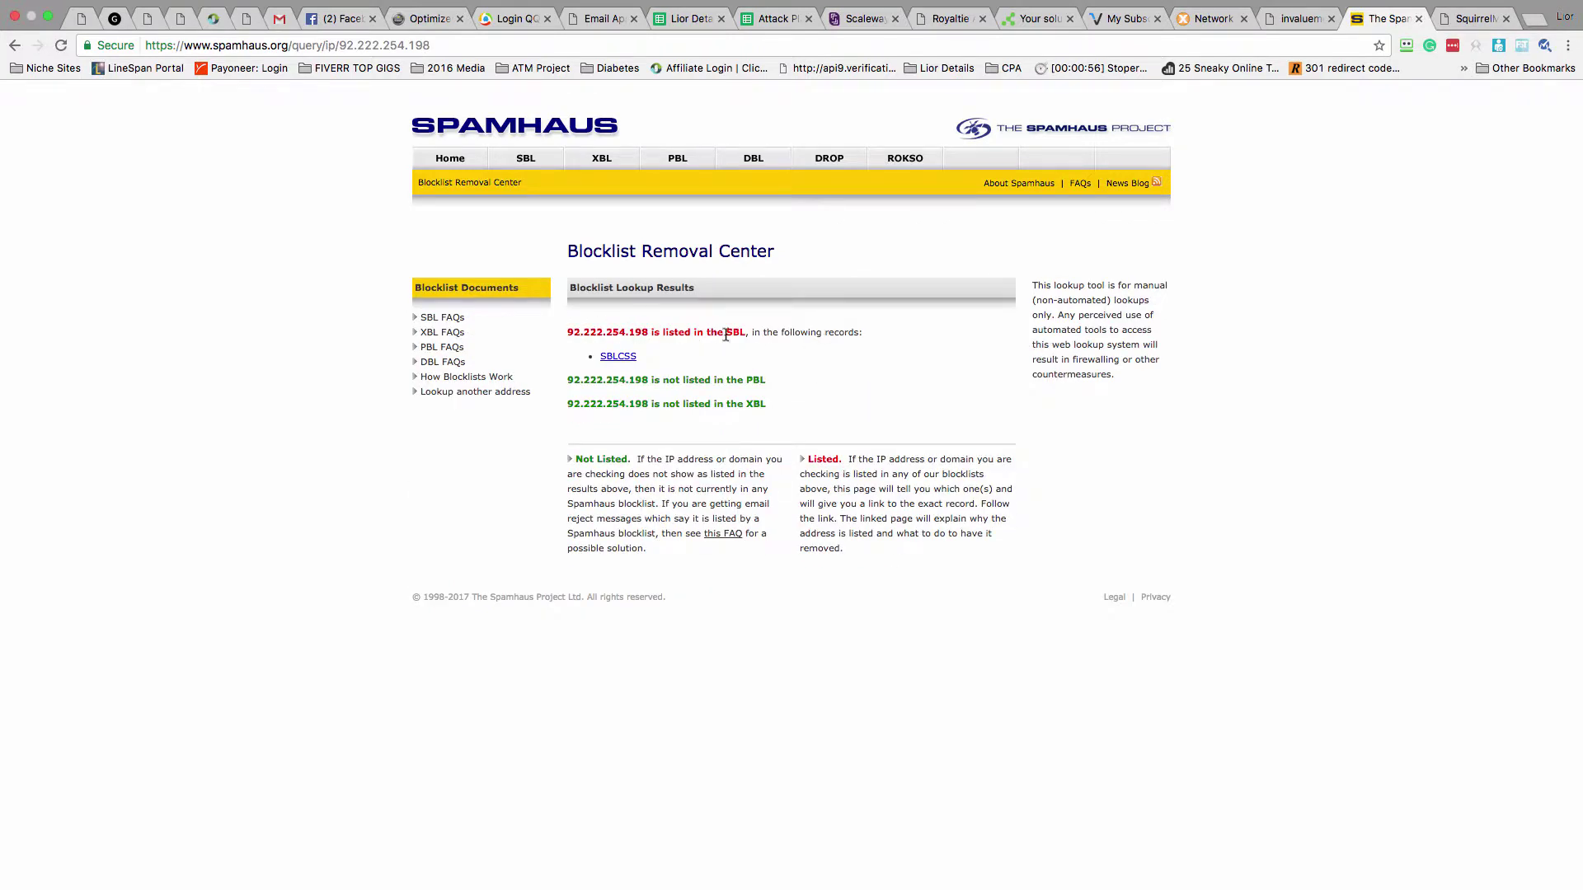
{"action": "left_click", "coordinate": [615, 360]}
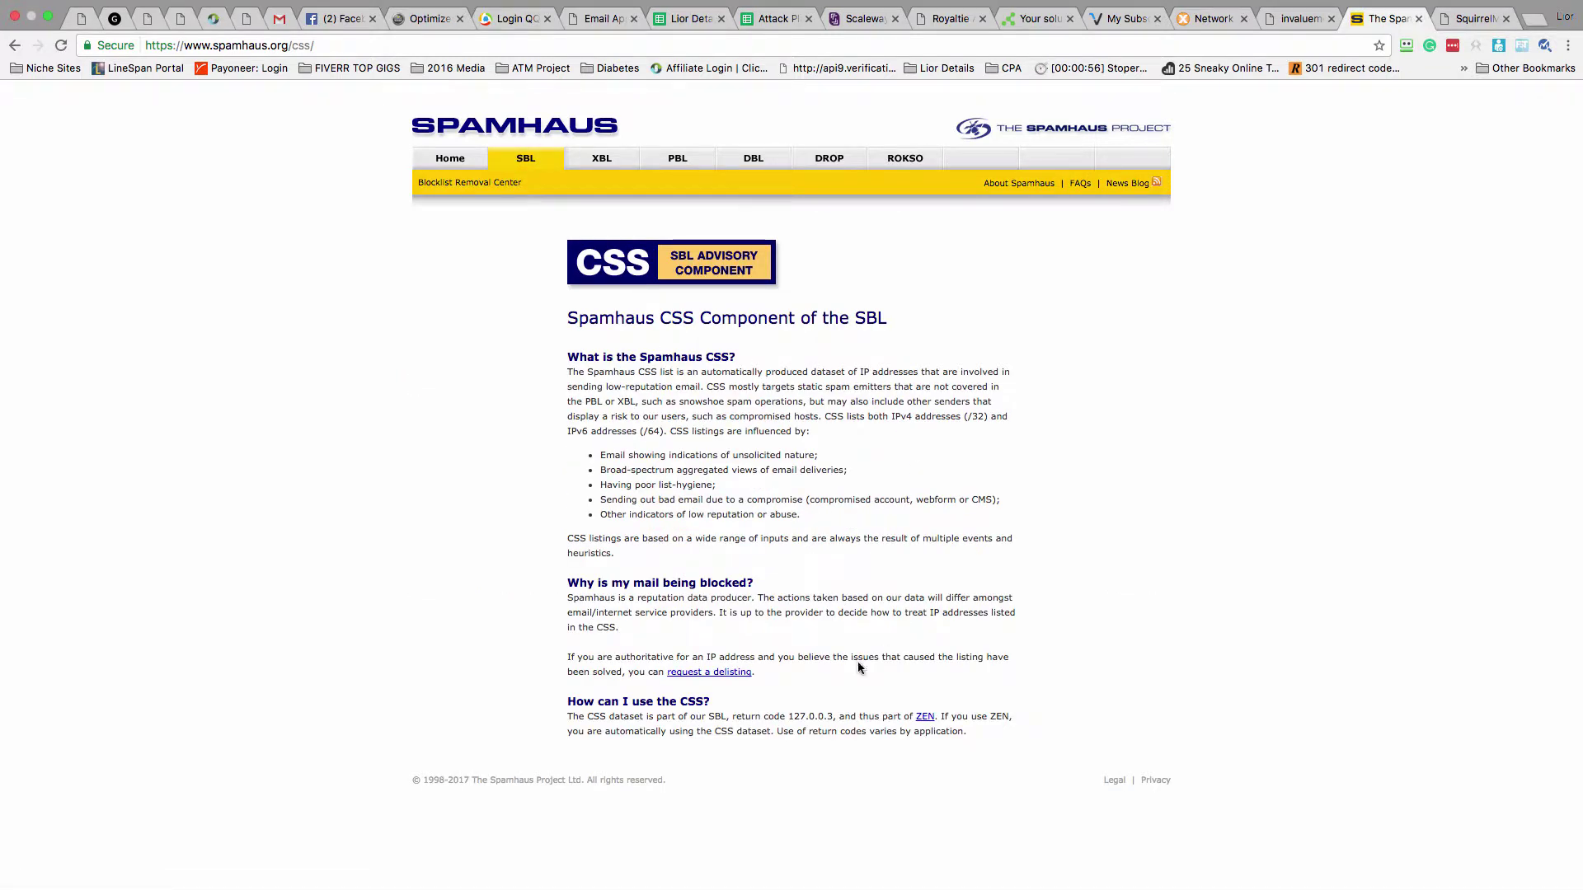
{"action": "left_click", "coordinate": [723, 674]}
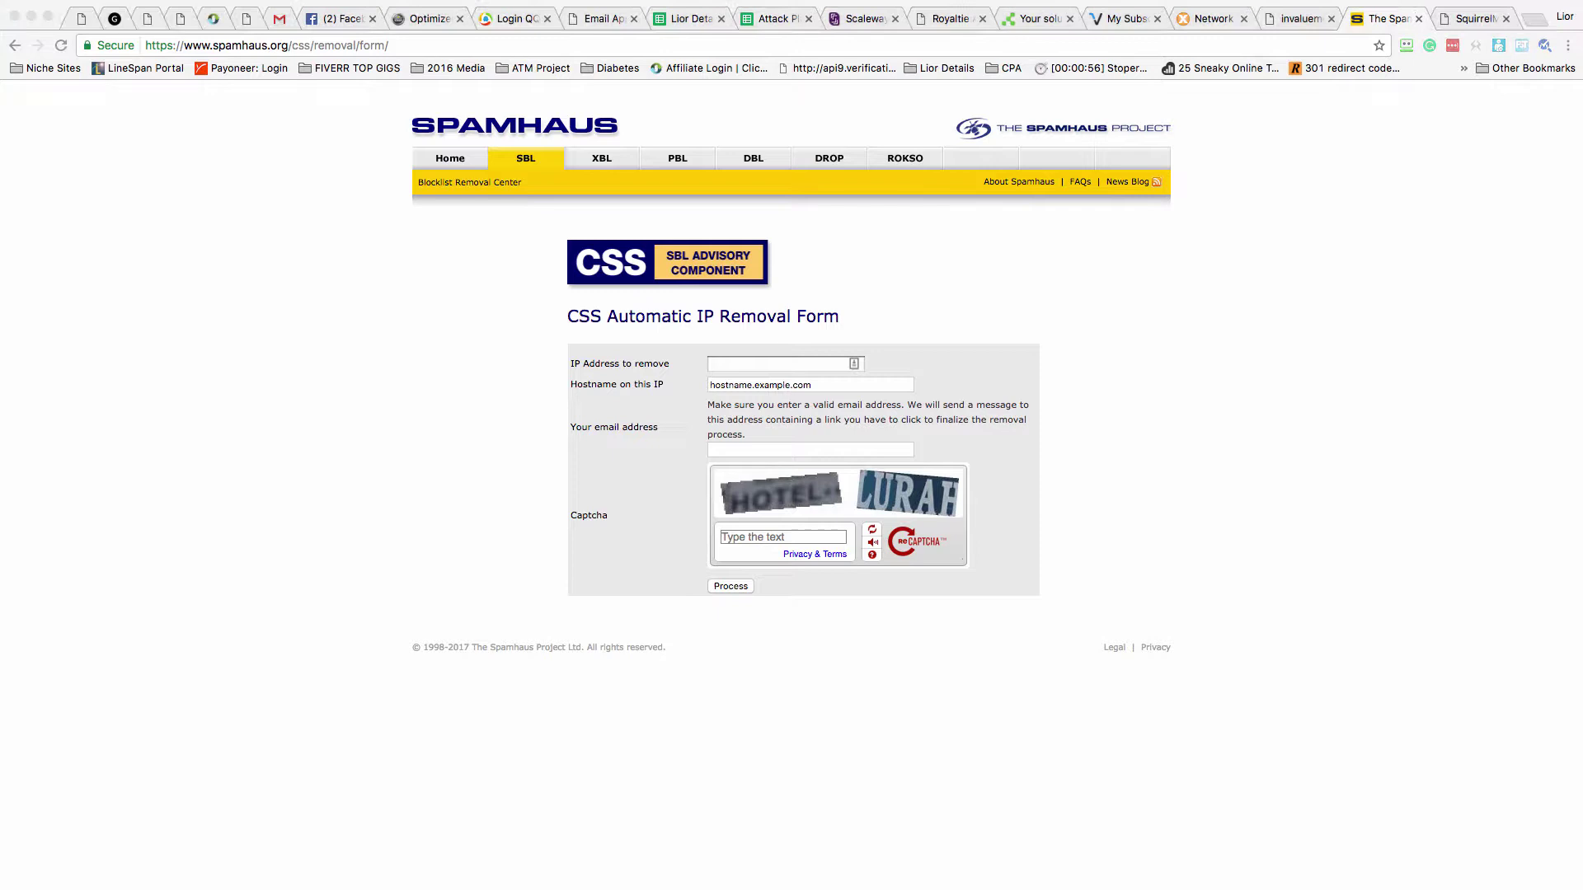
Enter IP 92.222.254.198 and a replacement hostname in the CSS removal form
{"action": "left_click", "coordinate": [752, 364]}
{"action": "type", "text": "92.222.254.198"}
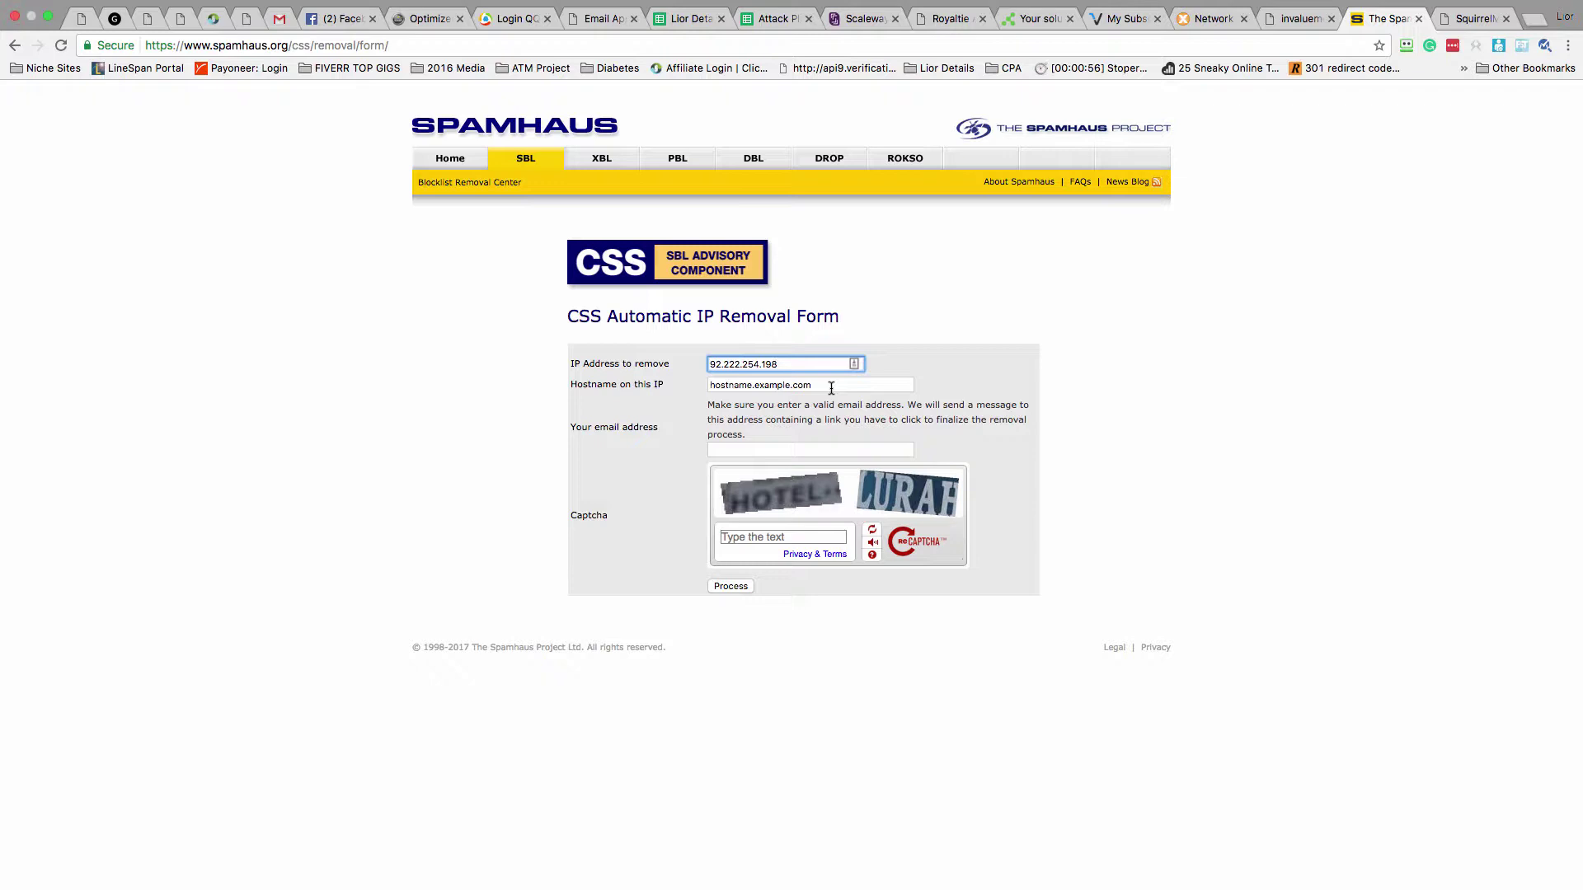
{"action": "left_click", "coordinate": [831, 387]}
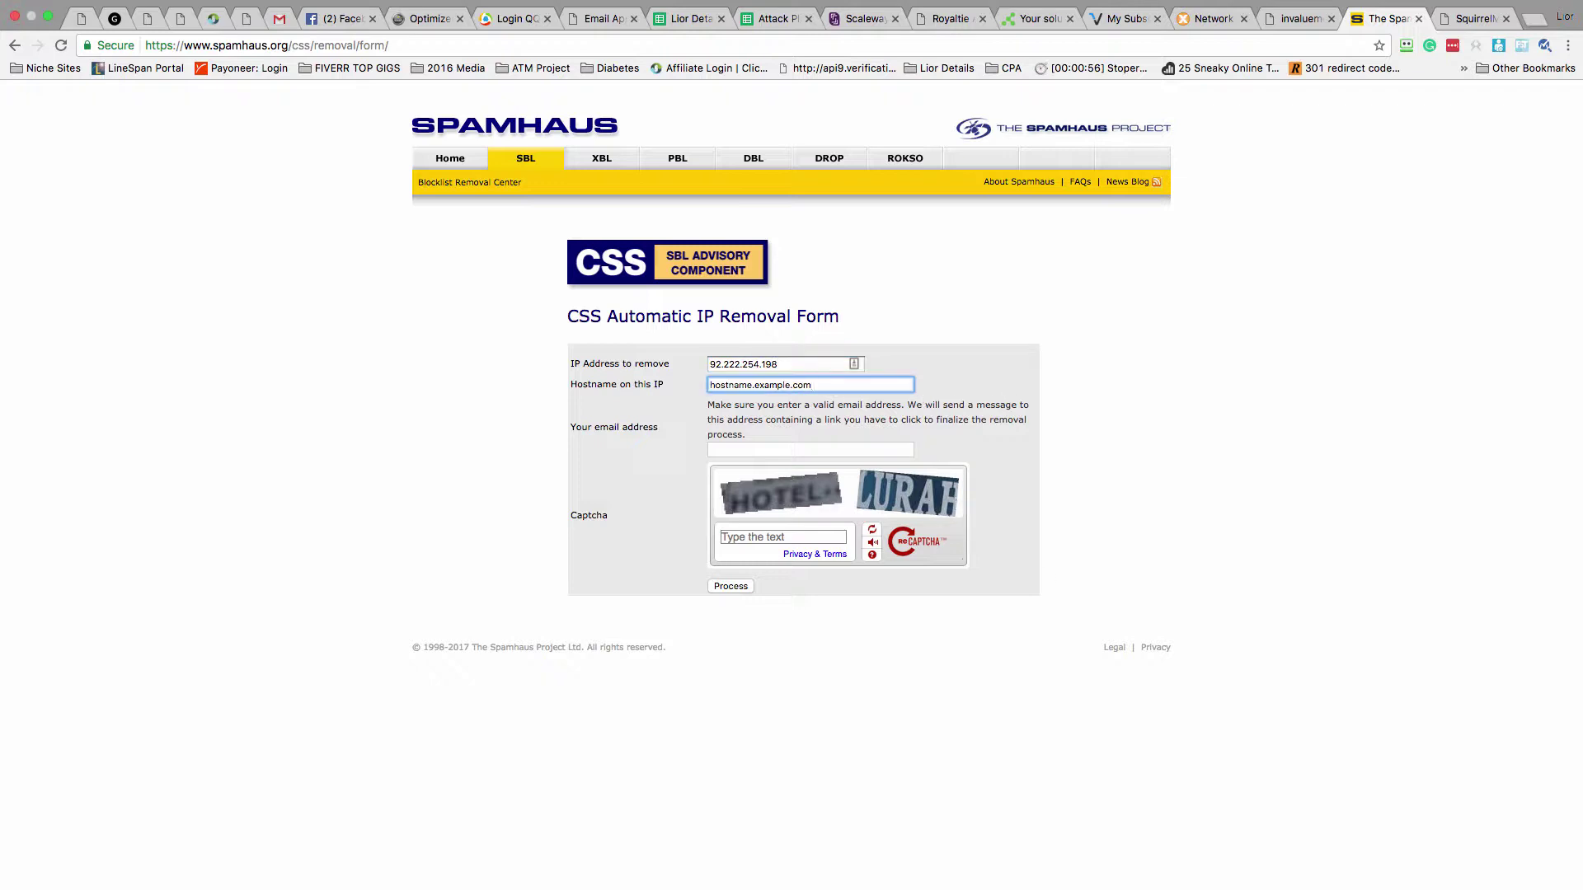
{"action": "double_click", "coordinate": [775, 384]}
{"action": "triple_click", "coordinate": [776, 384]}
{"action": "type", "text": "atmswipes"}
{"action": "type", "text": ".club"}
{"action": "left_click", "coordinate": [674, 457]}
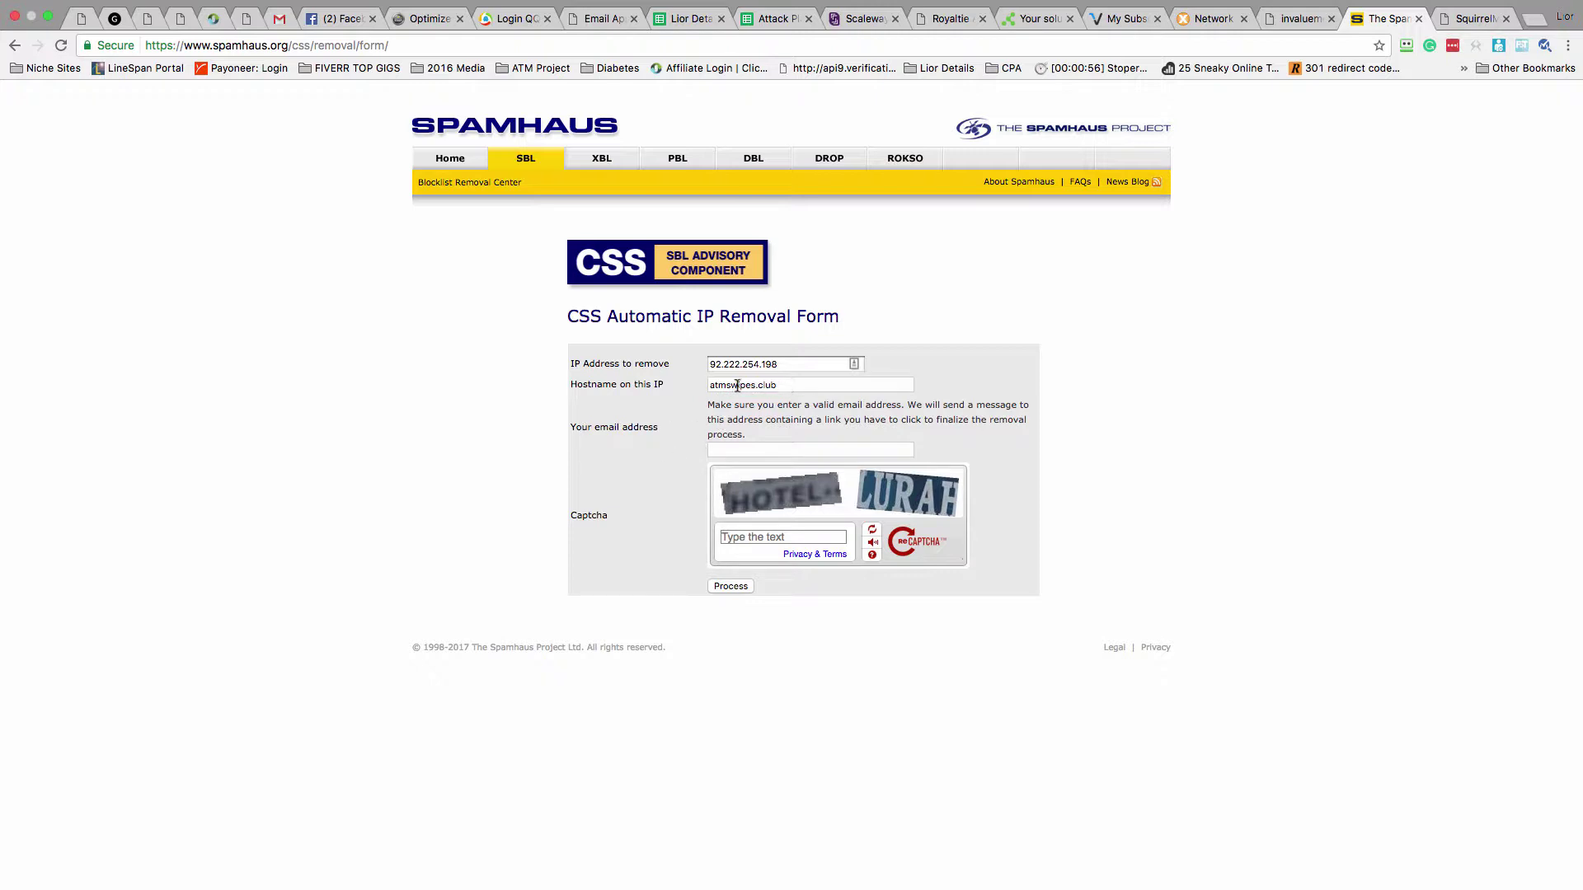
Check the newest SquirrelMail inbox message, then return to the Spamhaus form
{"action": "left_click", "coordinate": [1448, 18]}
{"action": "left_click", "coordinate": [659, 241]}
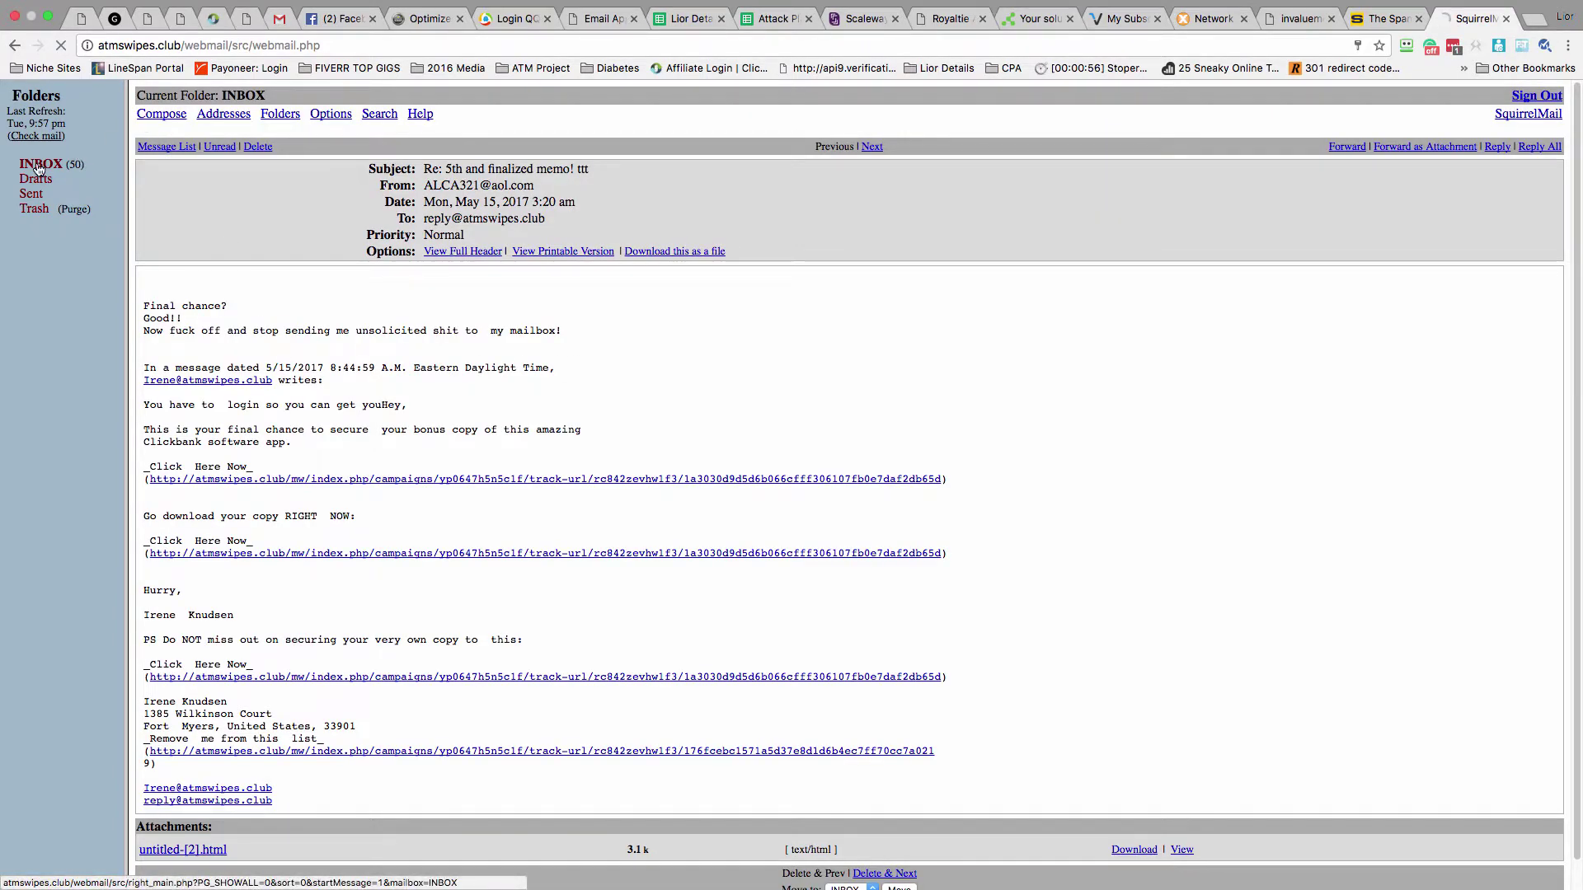
{"action": "left_click", "coordinate": [45, 165]}
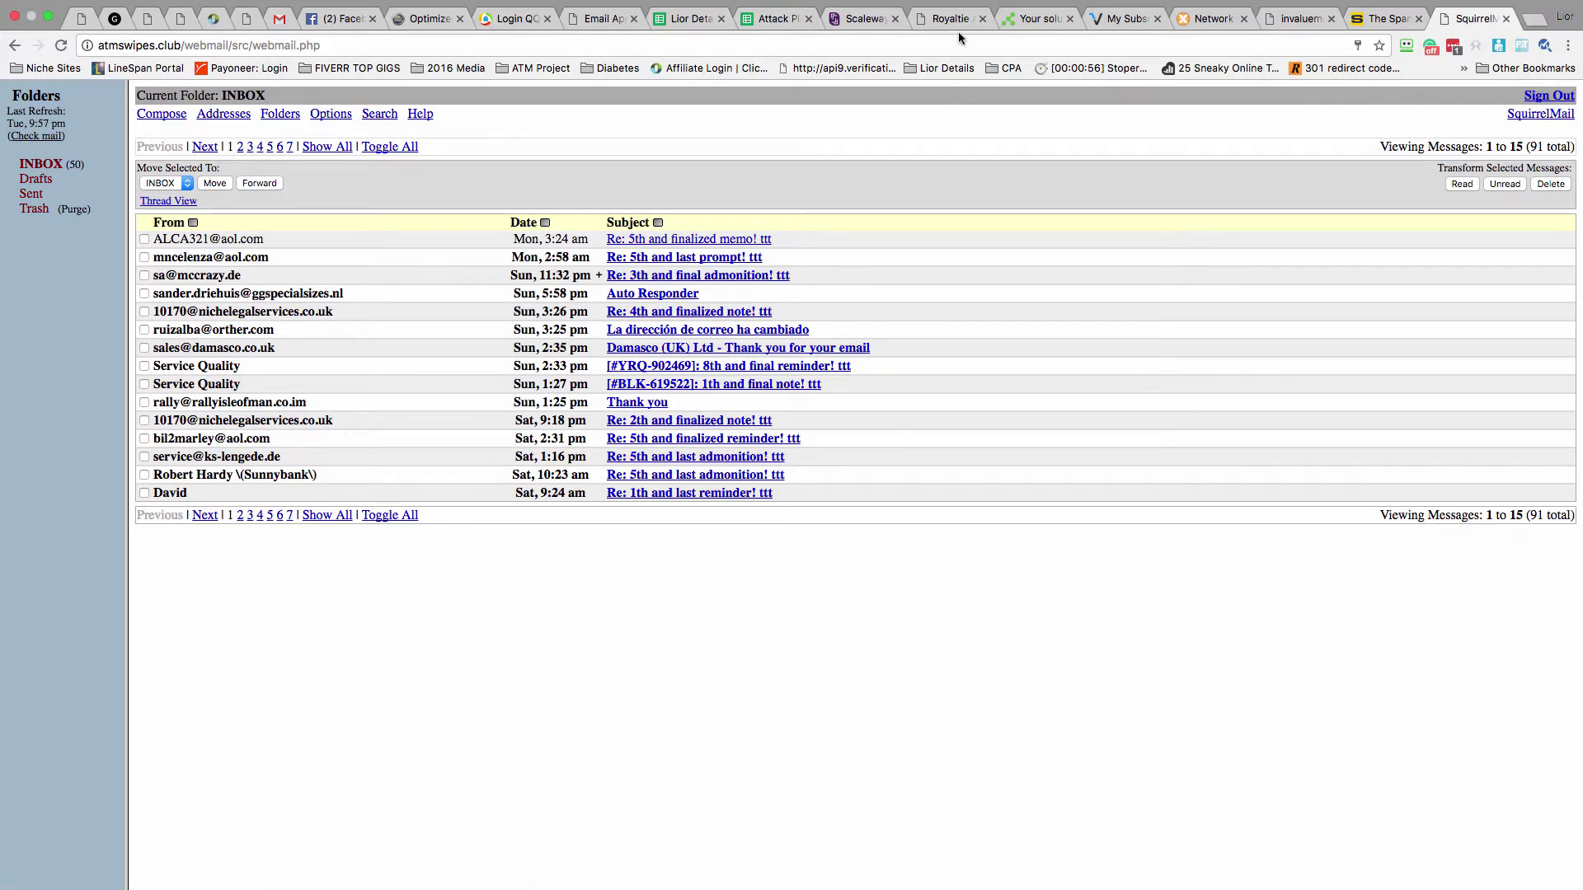
{"action": "left_click", "coordinate": [1385, 18]}
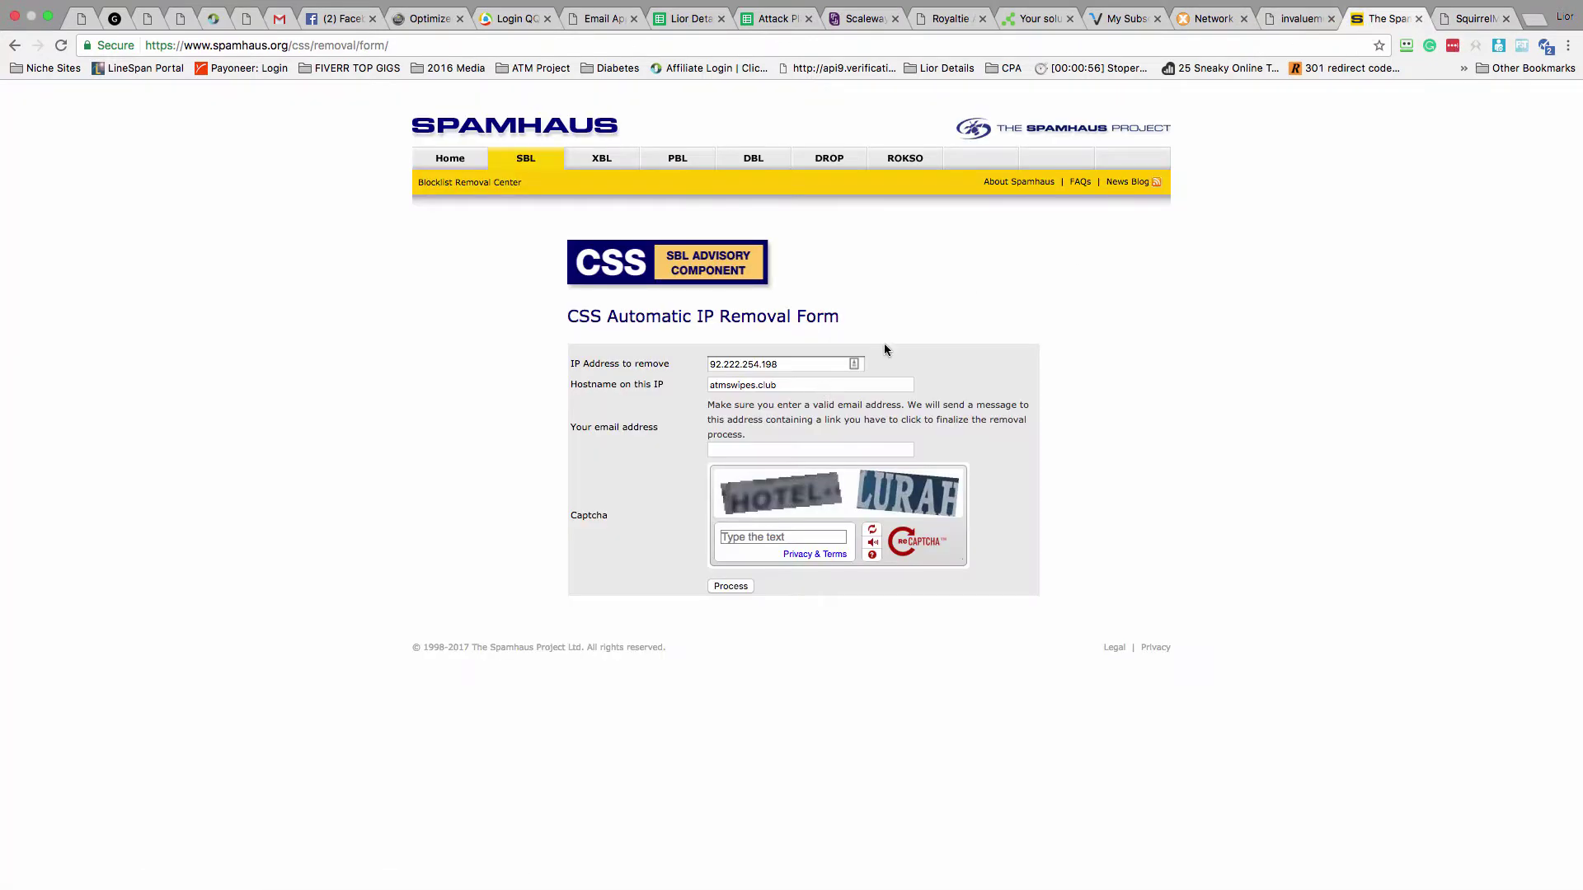
{"action": "left_click_drag", "start_coordinate": [812, 385], "coordinate": [674, 387]}
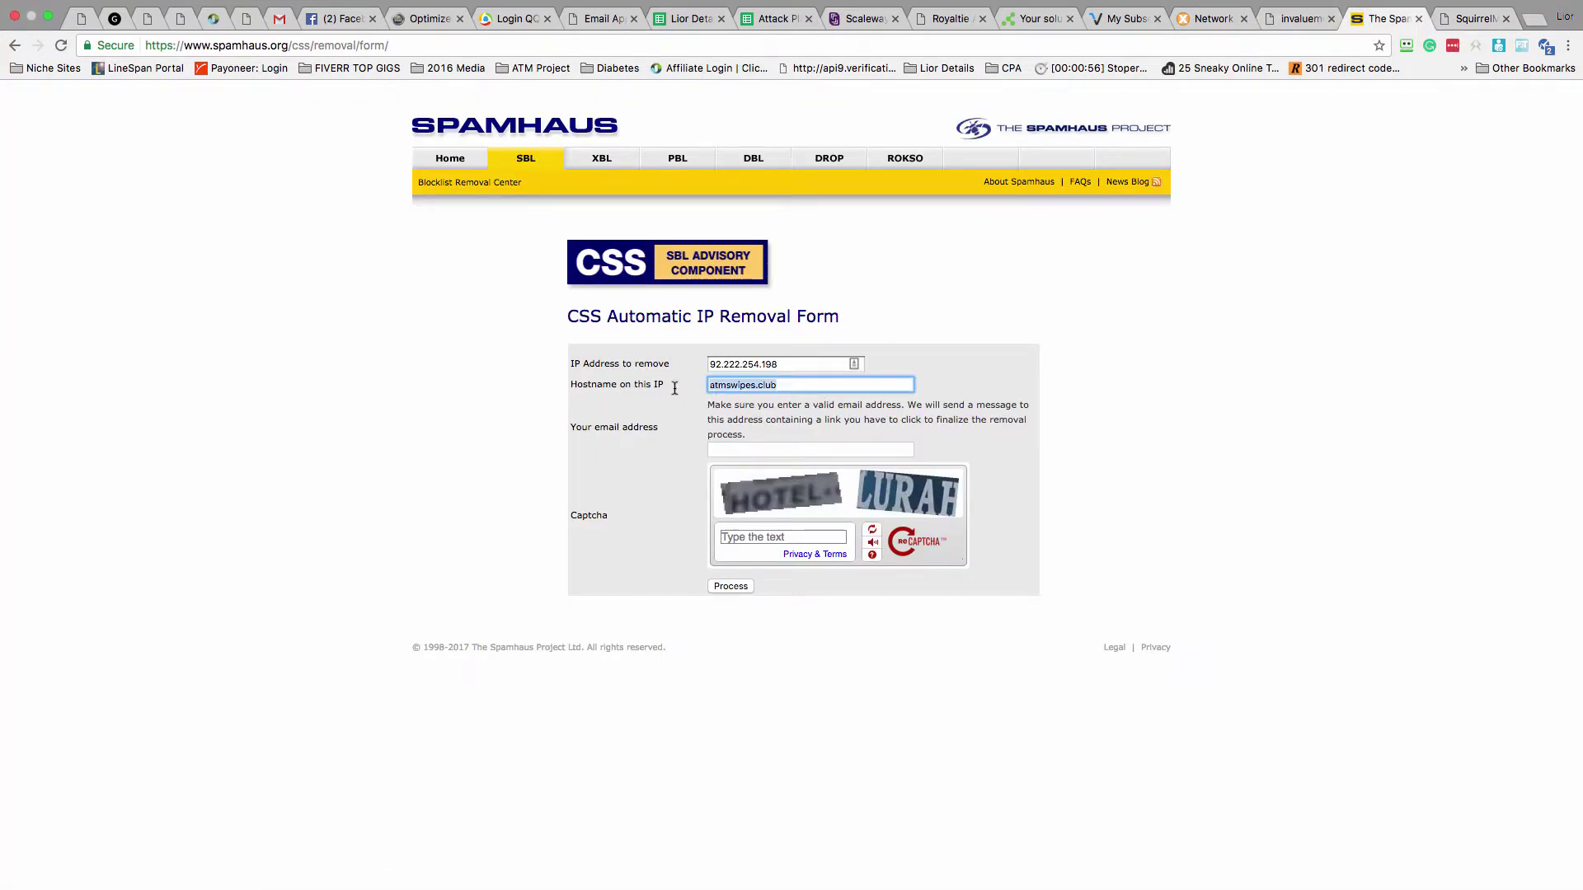
{"action": "left_click", "coordinate": [715, 449]}
{"action": "type", "text": "reply"}
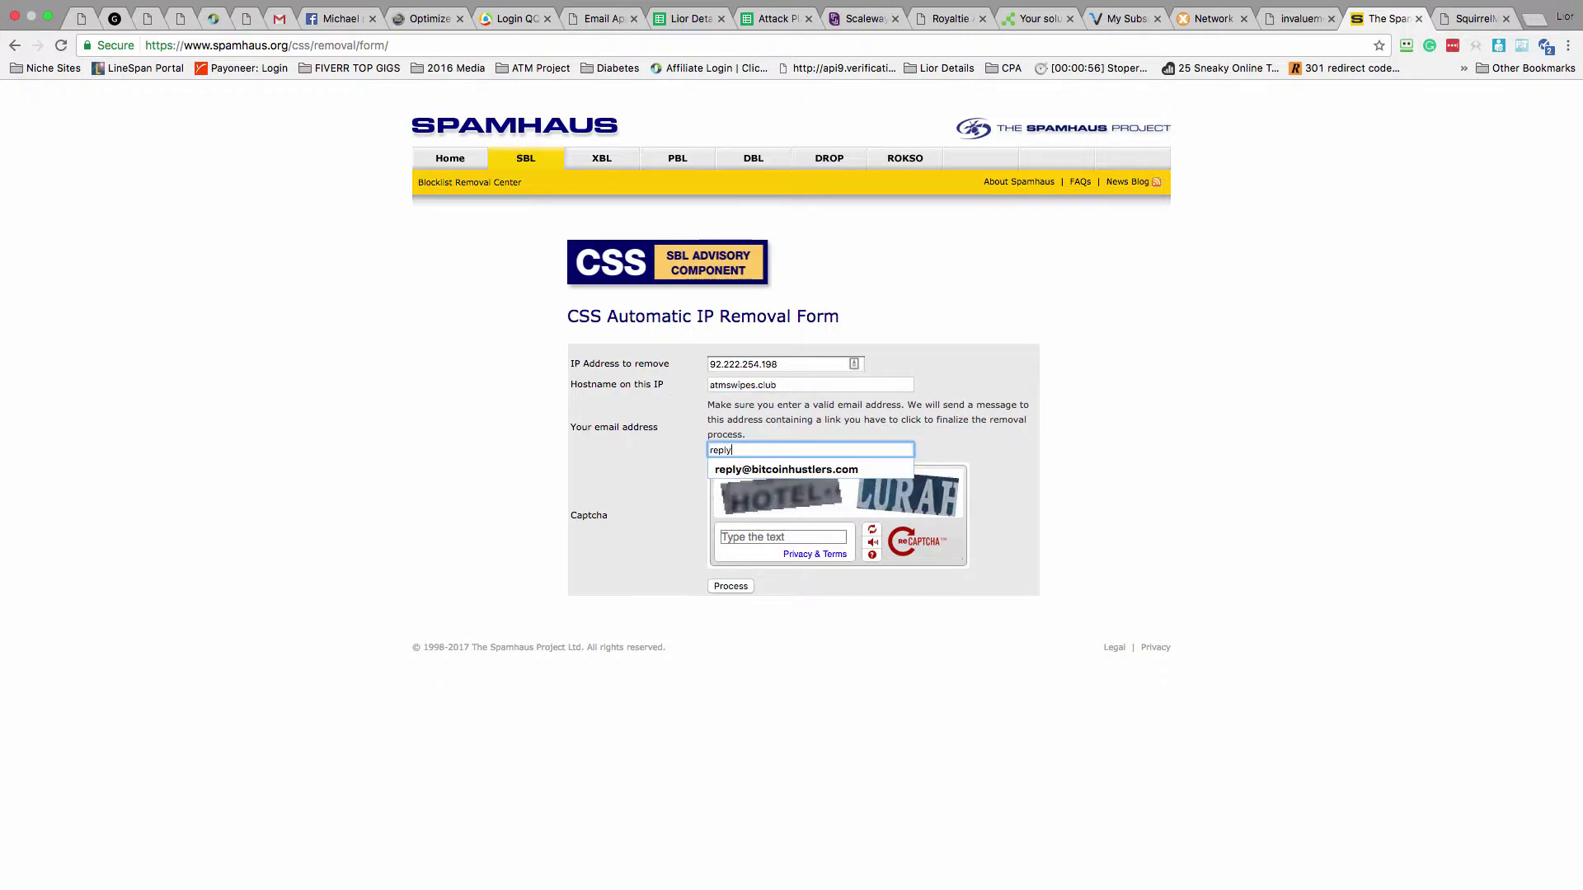
{"action": "type", "text": "@"}
{"action": "key", "text": "Down"}
{"action": "key", "text": "Return"}
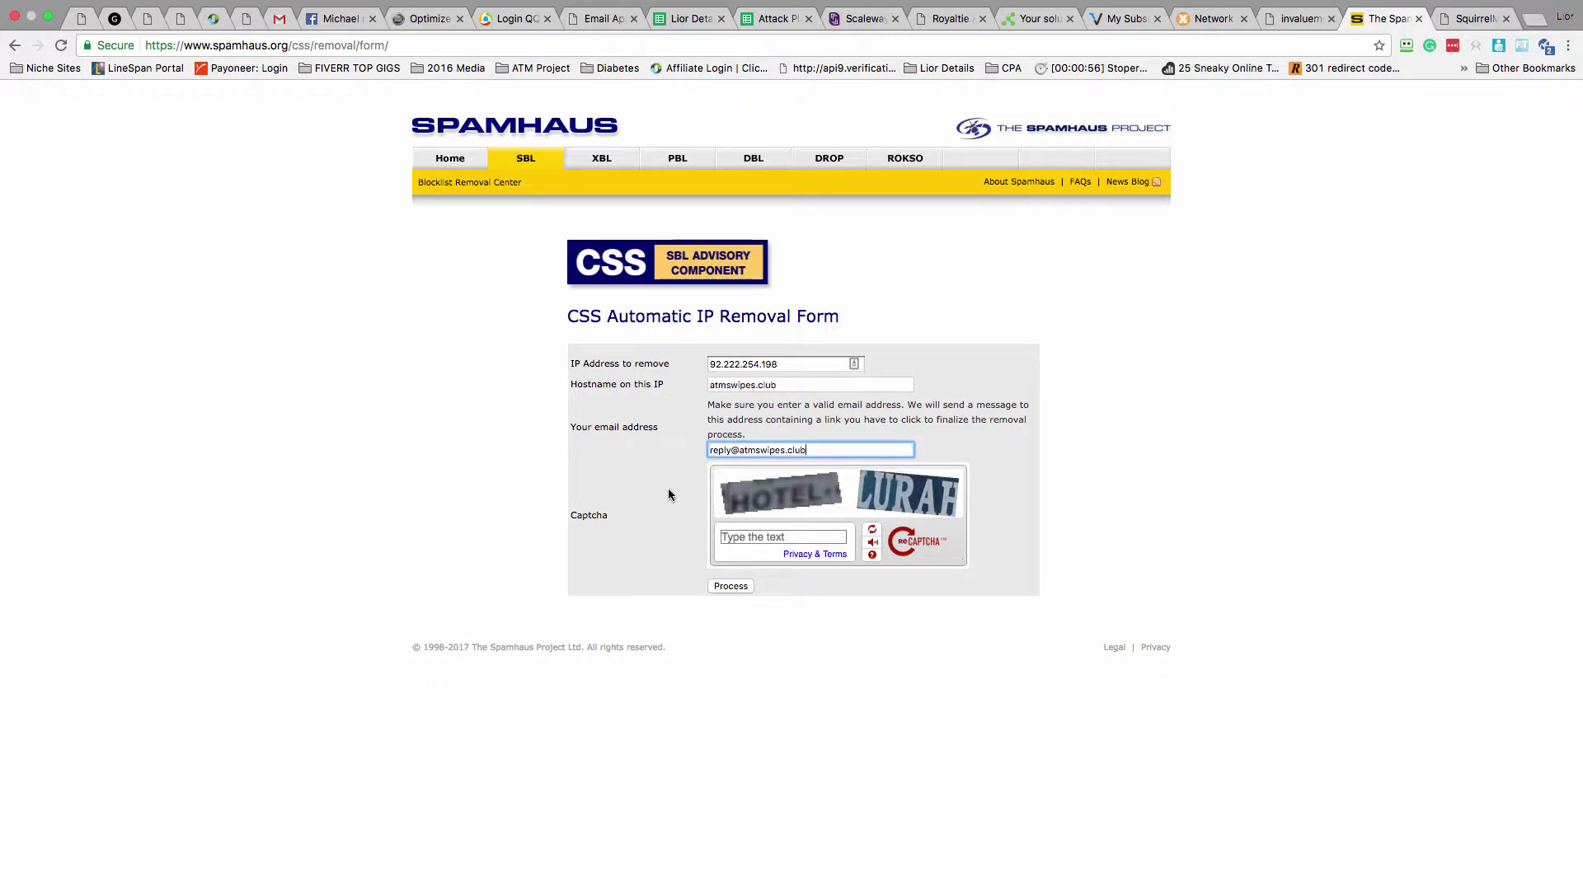
{"action": "left_click", "coordinate": [748, 541]}
{"action": "type", "text": "ho"}
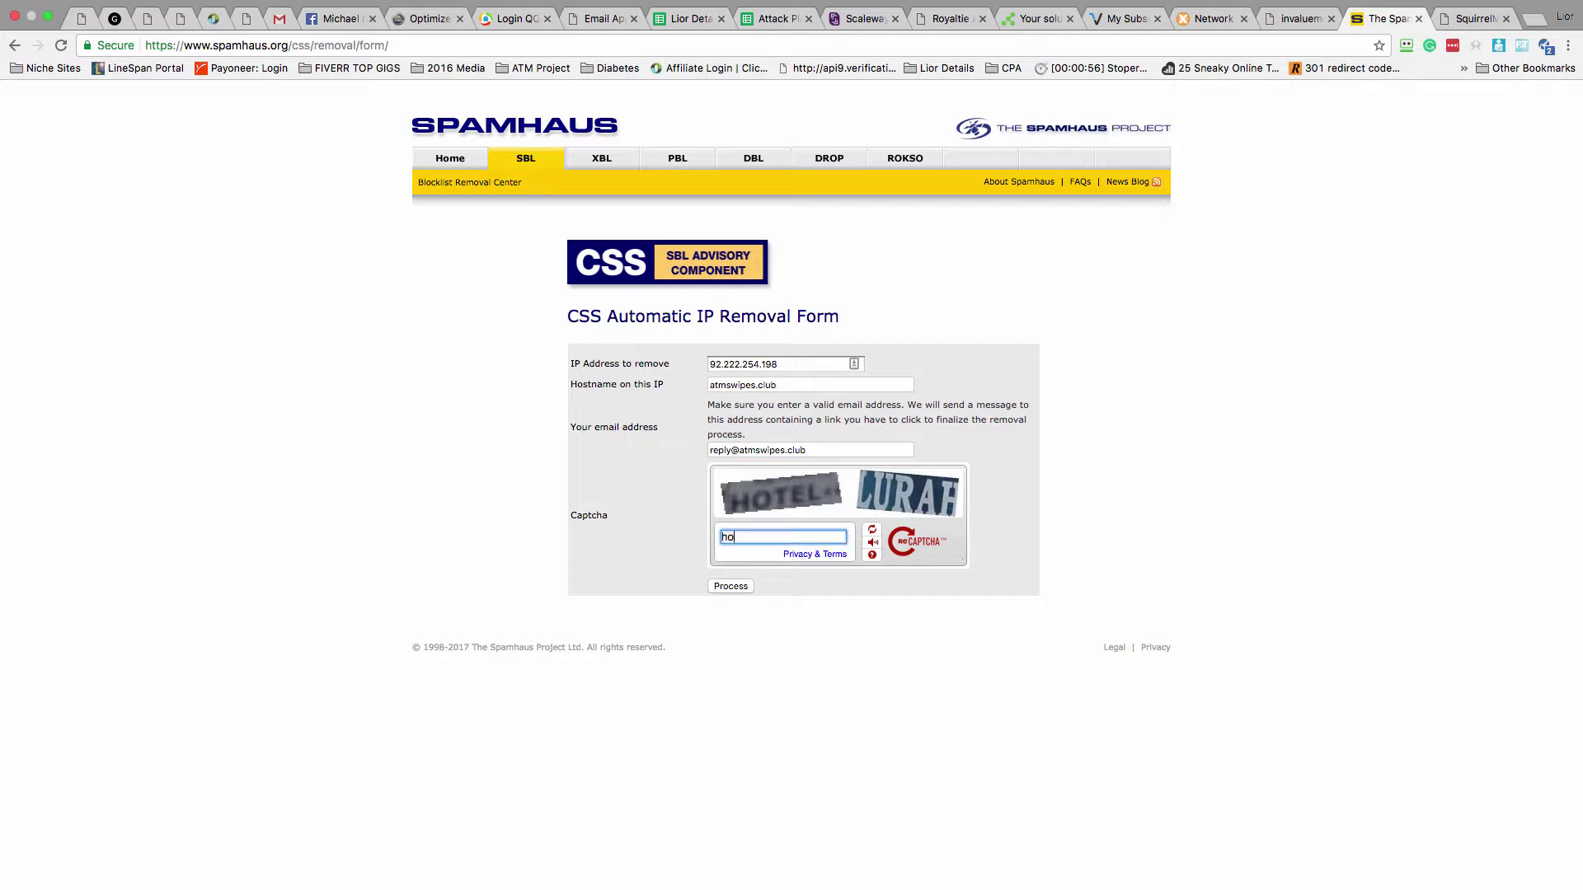
{"action": "type", "text": "tel lurah"}
{"action": "left_click", "coordinate": [747, 587]}
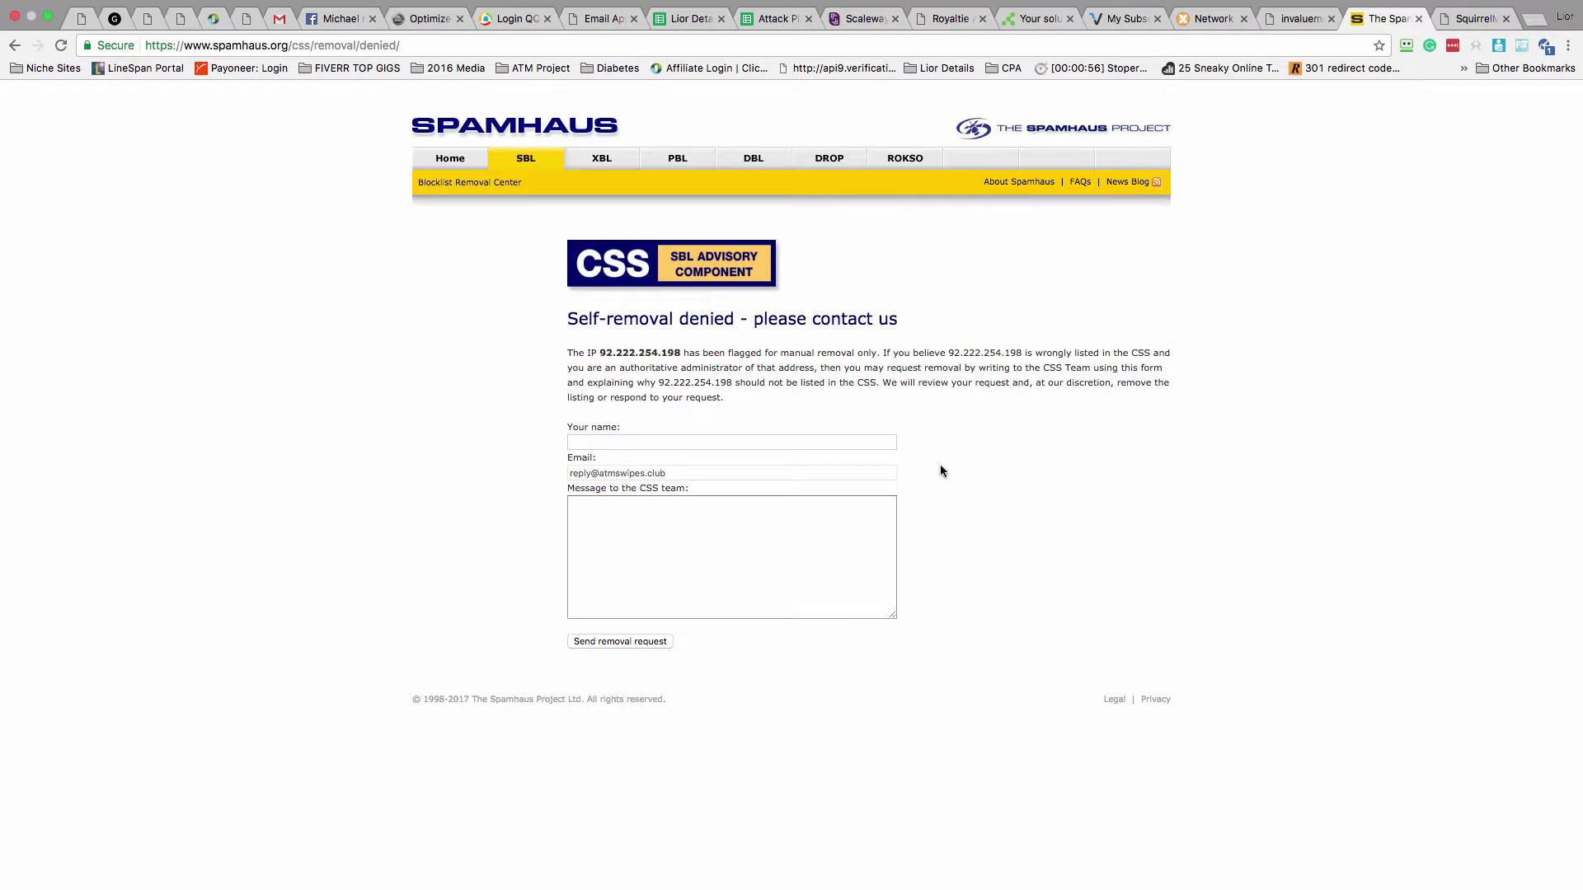
Copy the delisting explanation from the sent invaluement email for the Spamhaus form
{"action": "left_click", "coordinate": [691, 443]}
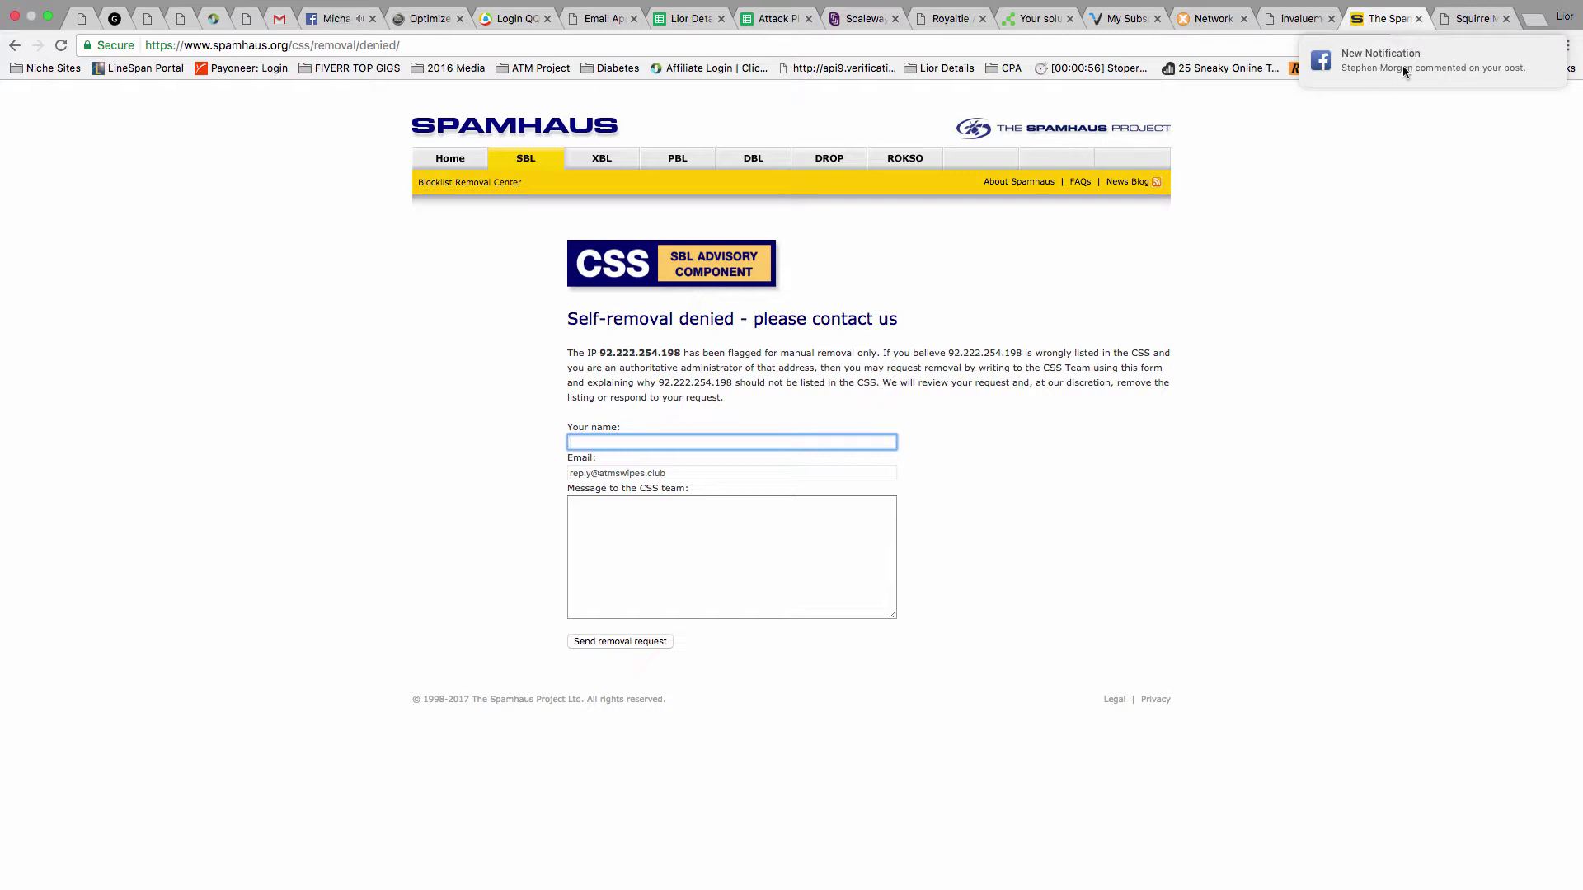
{"action": "left_click", "coordinate": [1460, 18]}
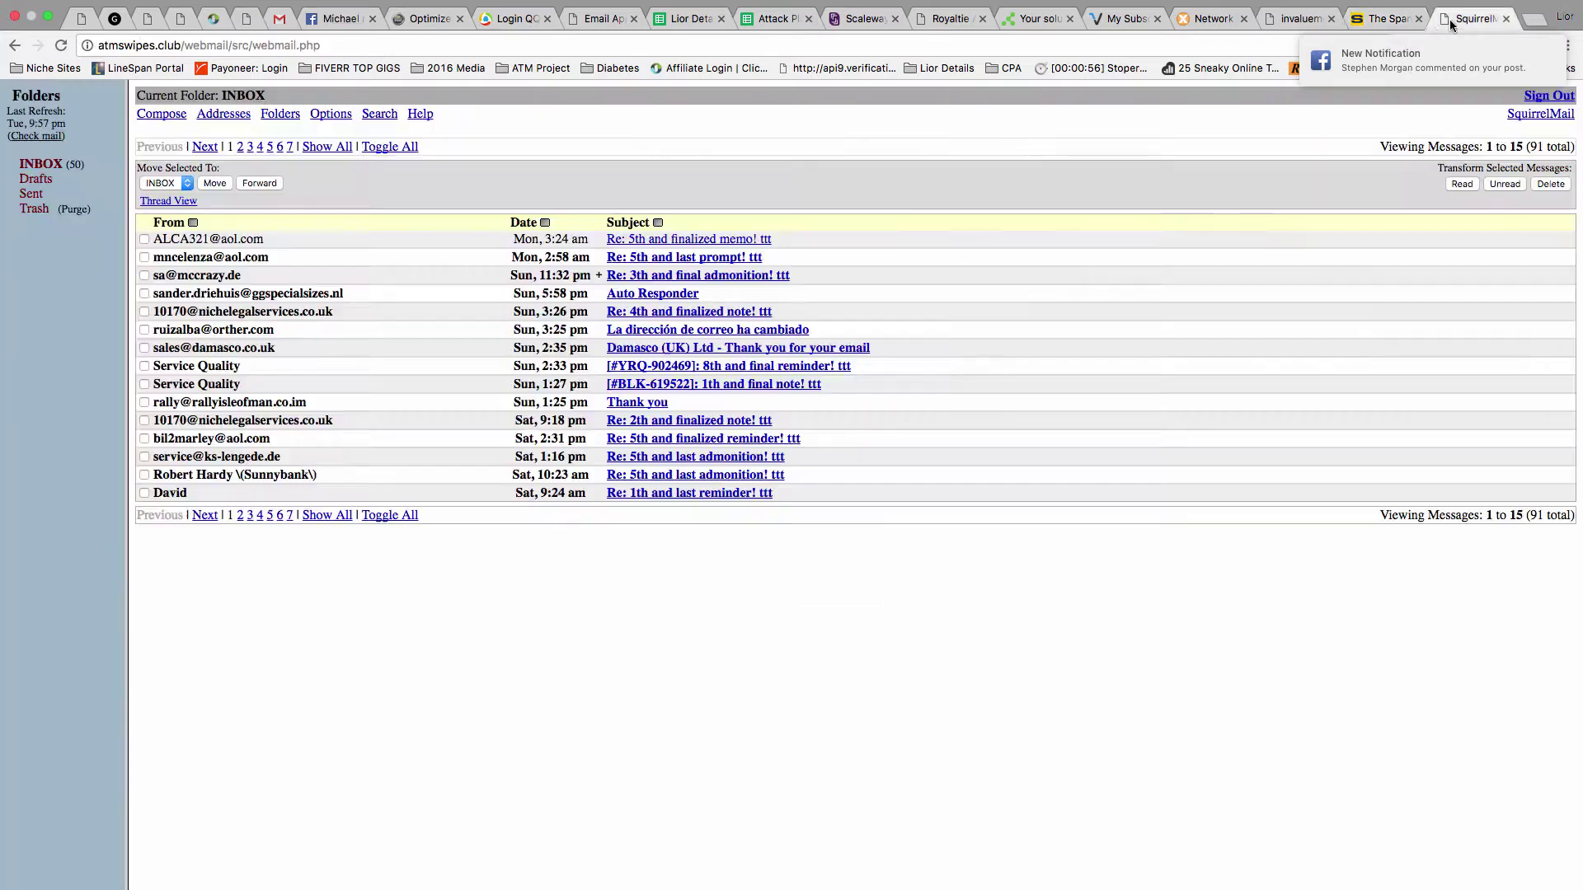
{"action": "left_click", "coordinate": [31, 195]}
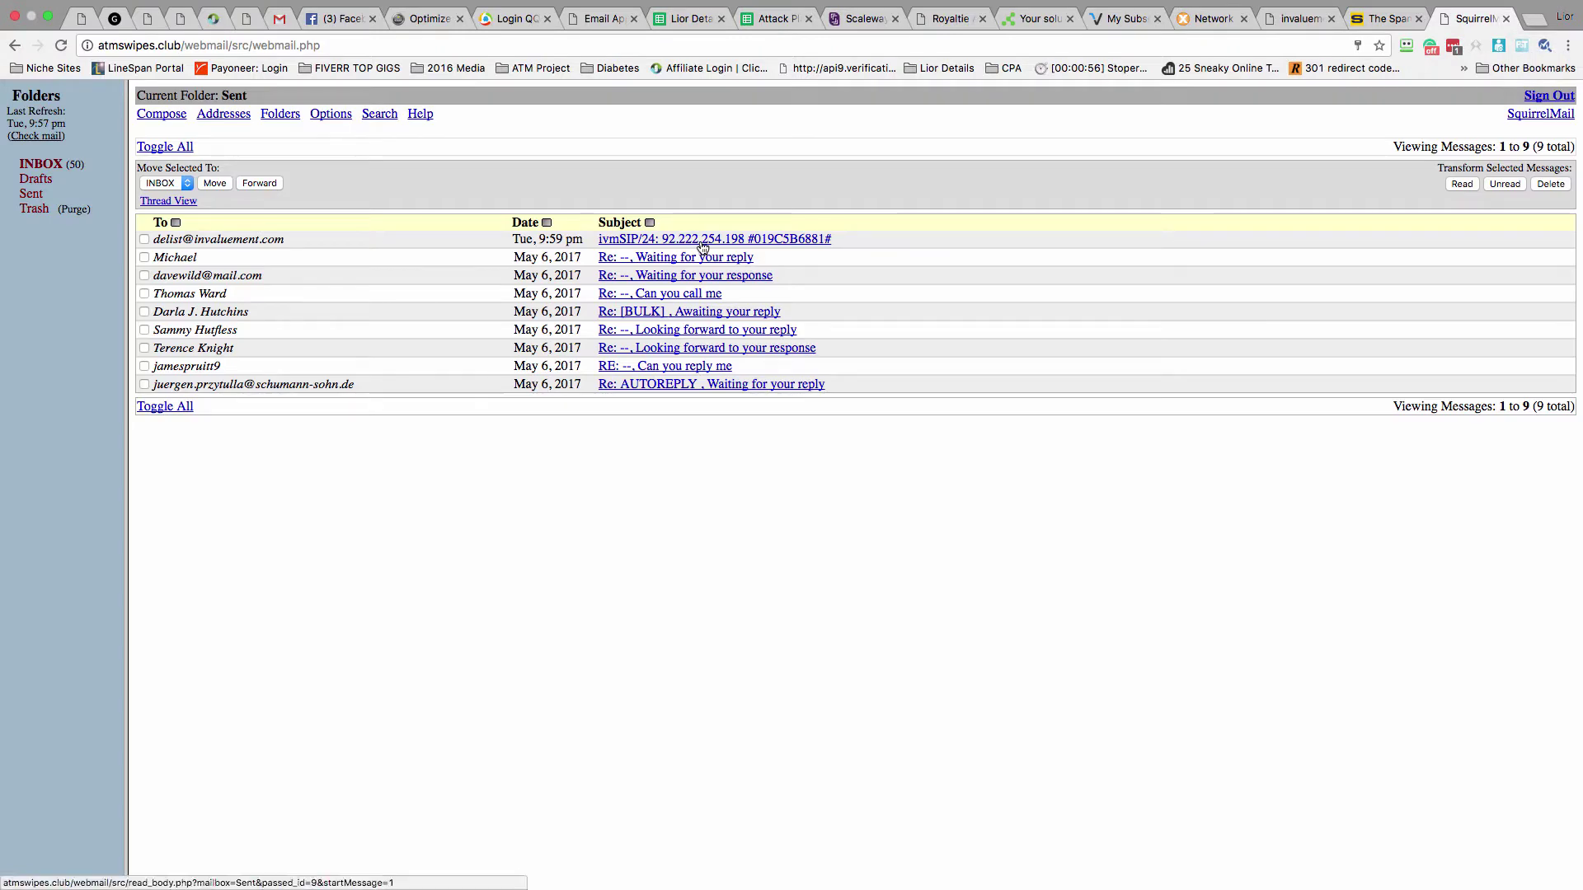
{"action": "left_click", "coordinate": [699, 241]}
{"action": "mouse_move", "coordinate": [575, 331]}
{"action": "left_mouse_down"}
{"action": "mouse_move", "coordinate": [238, 317]}
{"action": "mouse_move", "coordinate": [133, 295]}
{"action": "left_mouse_up"}
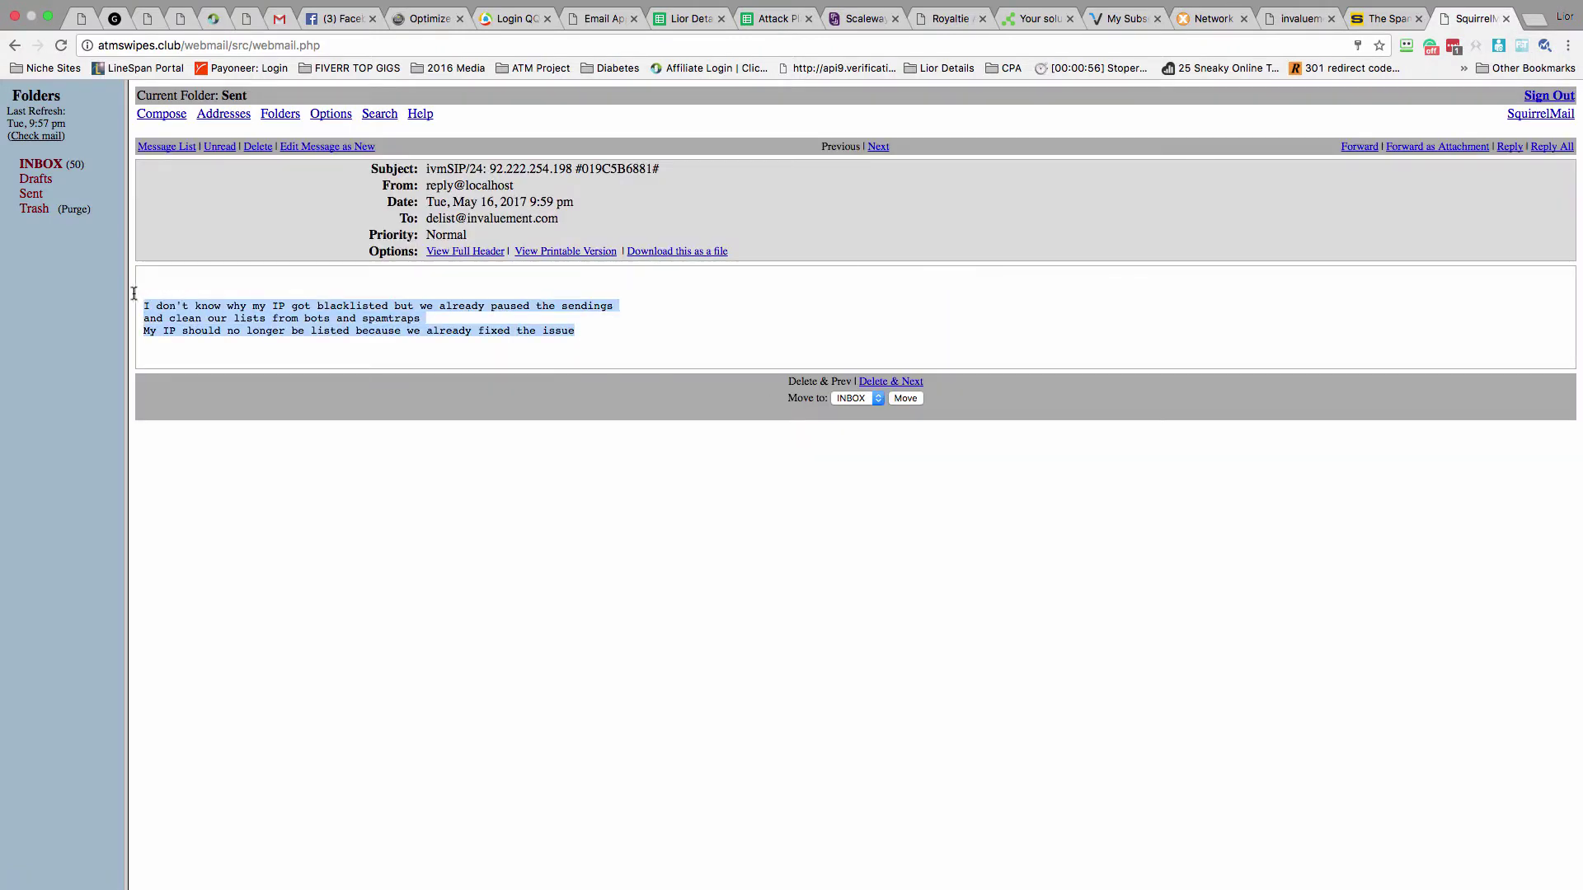
{"action": "left_click", "coordinate": [1377, 20]}
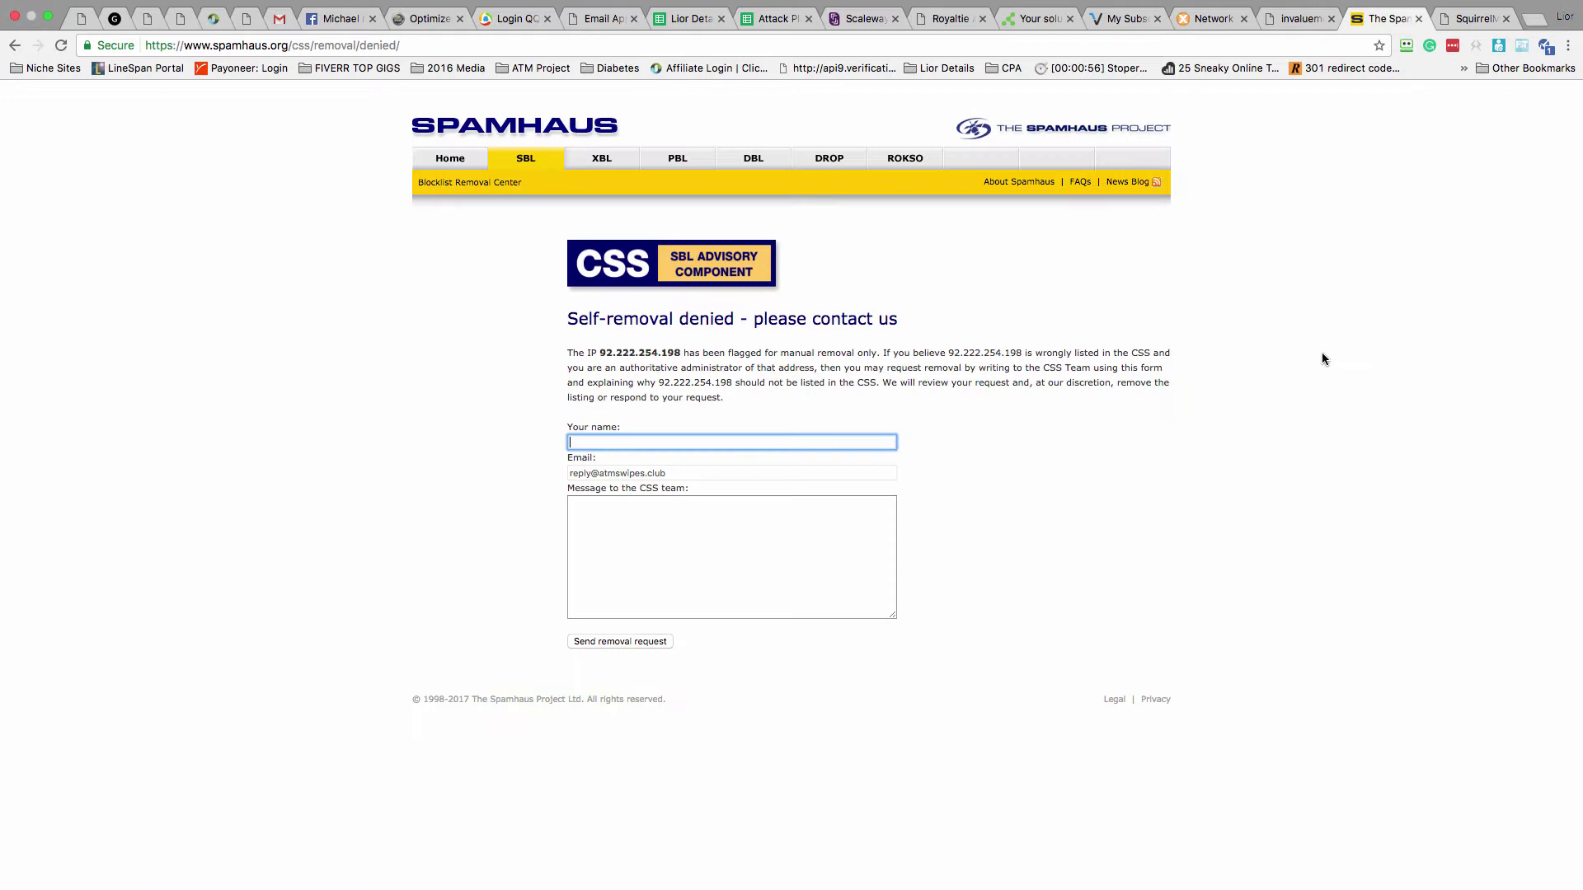
Paste the explanation into the CSS team message box, removing blank lines
{"action": "left_click", "coordinate": [760, 511]}
{"action": "key", "text": "ctrl+v"}
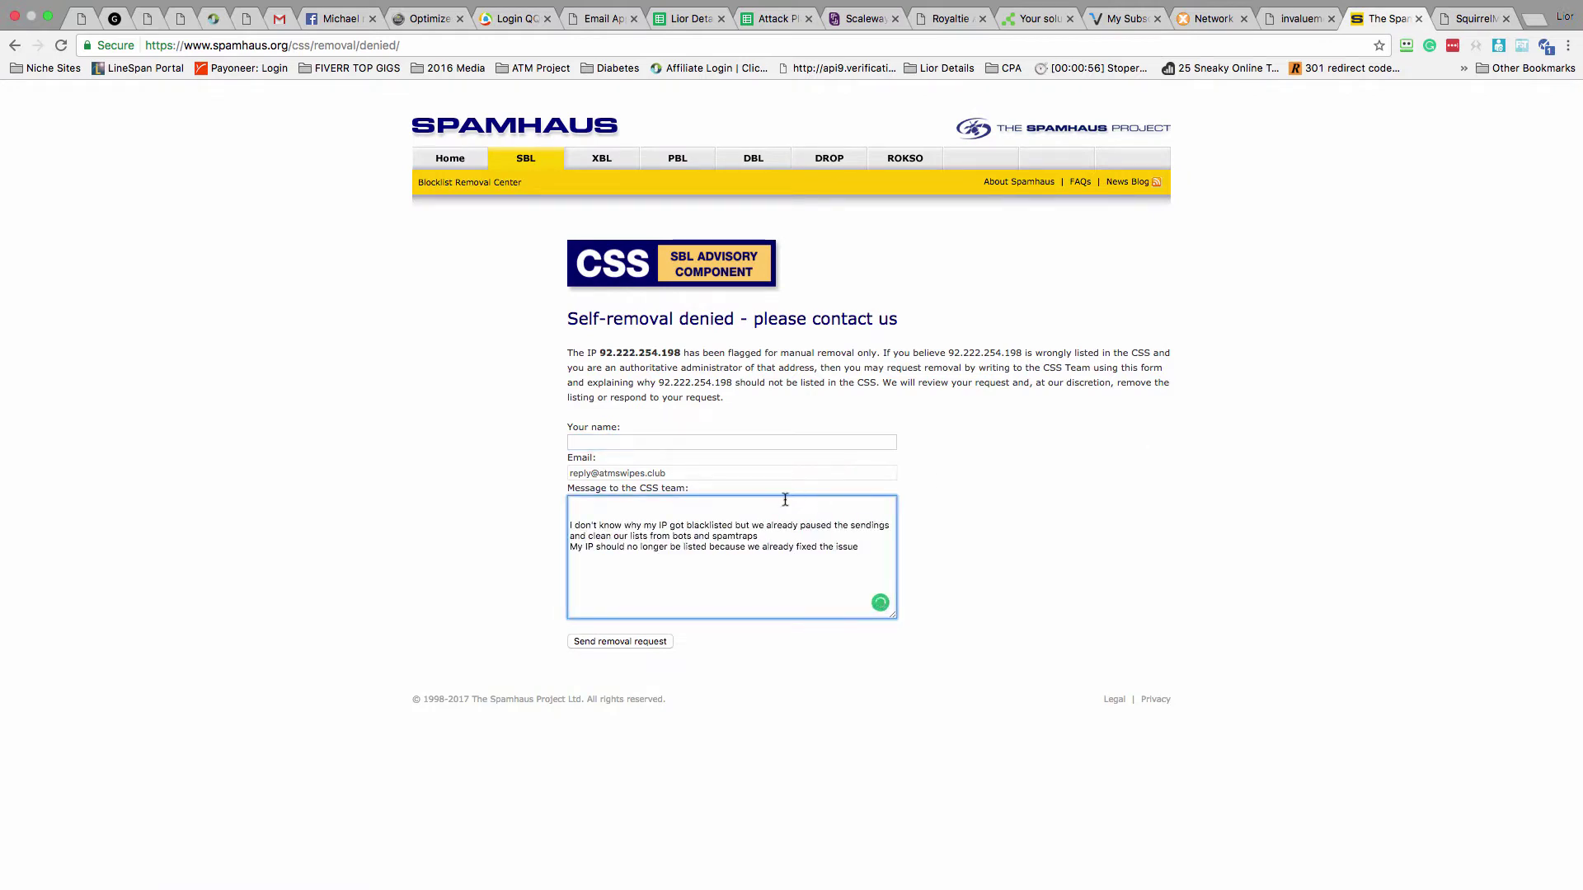
{"action": "key", "text": "Delete"}
{"action": "key", "text": "Delete"}
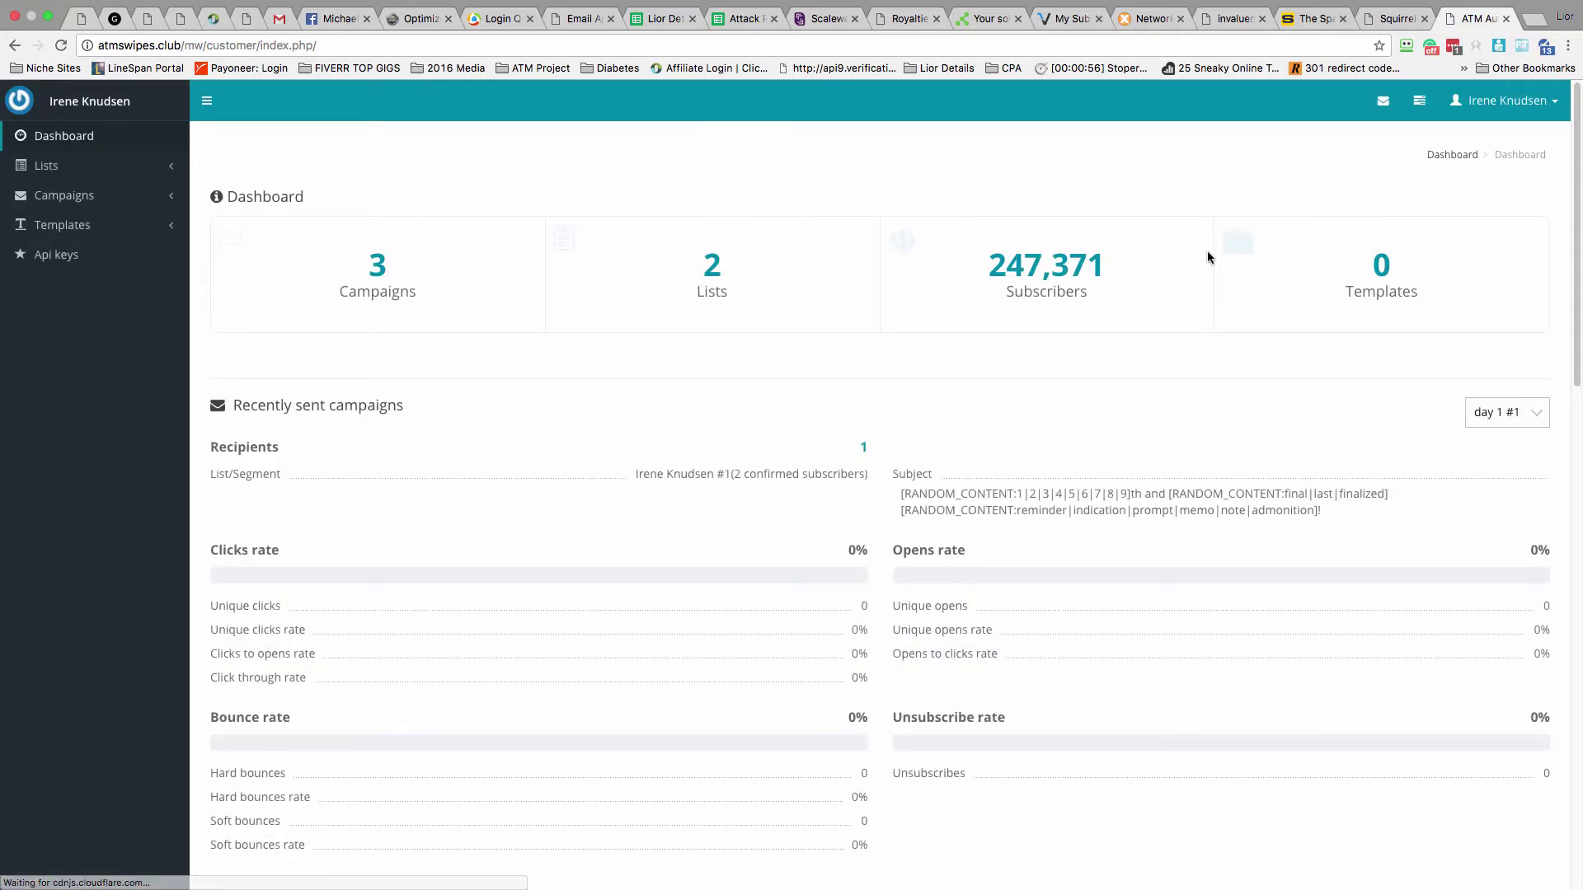
Fill Your name with the account holder's name and send the removal request
{"action": "left_click", "coordinate": [1527, 102]}
{"action": "left_click_drag", "start_coordinate": [1405, 224], "coordinate": [1501, 219]}
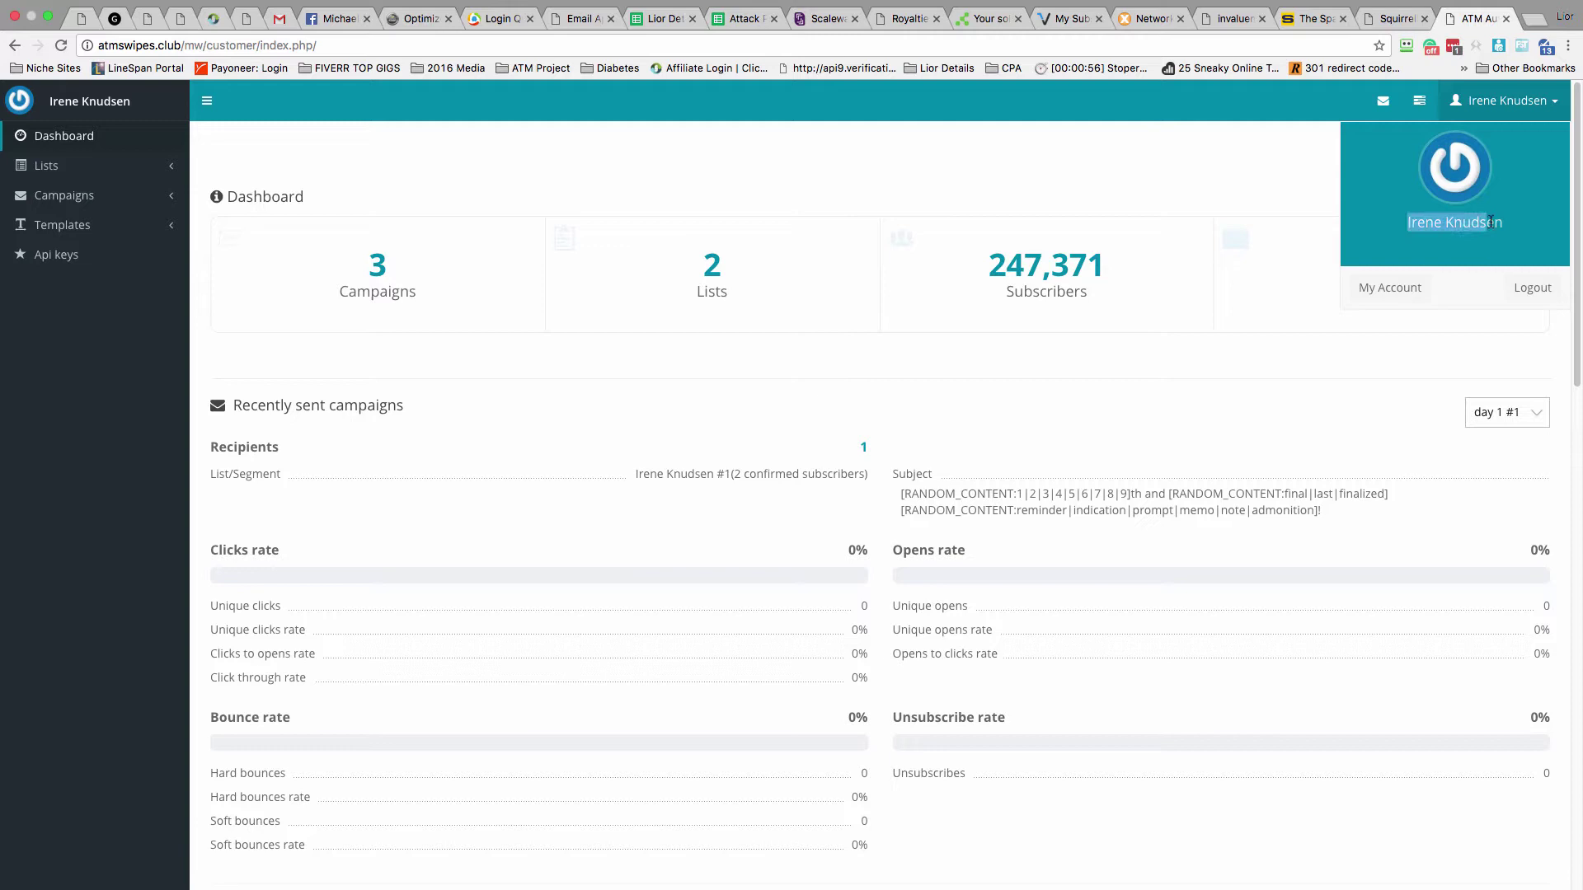
{"action": "left_click", "coordinate": [1507, 101]}
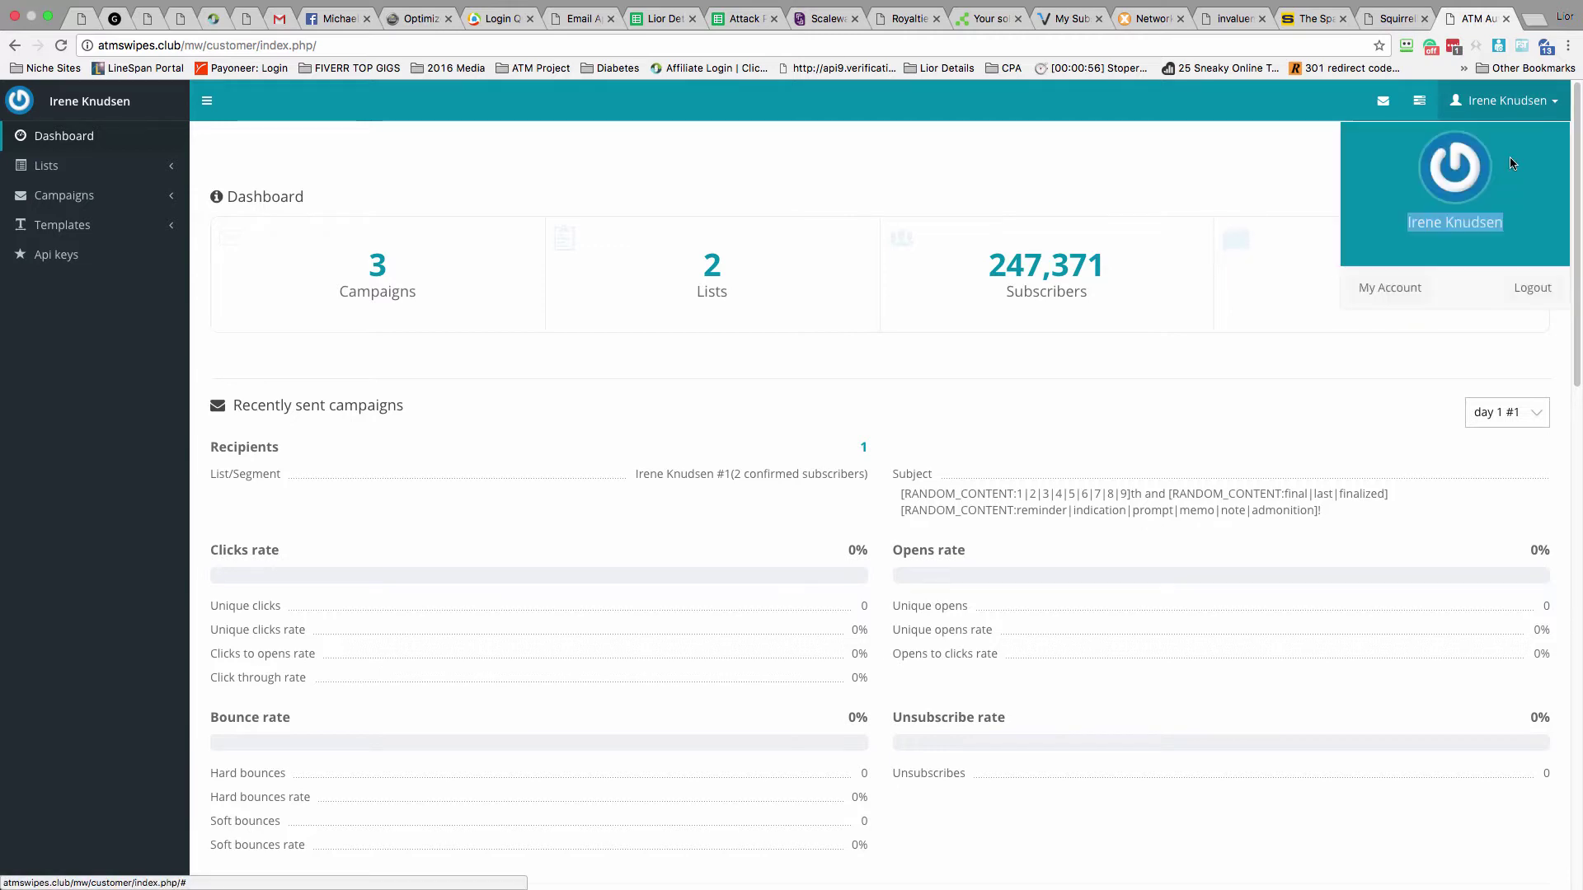
{"action": "left_click", "coordinate": [1397, 18]}
{"action": "left_click", "coordinate": [1311, 18]}
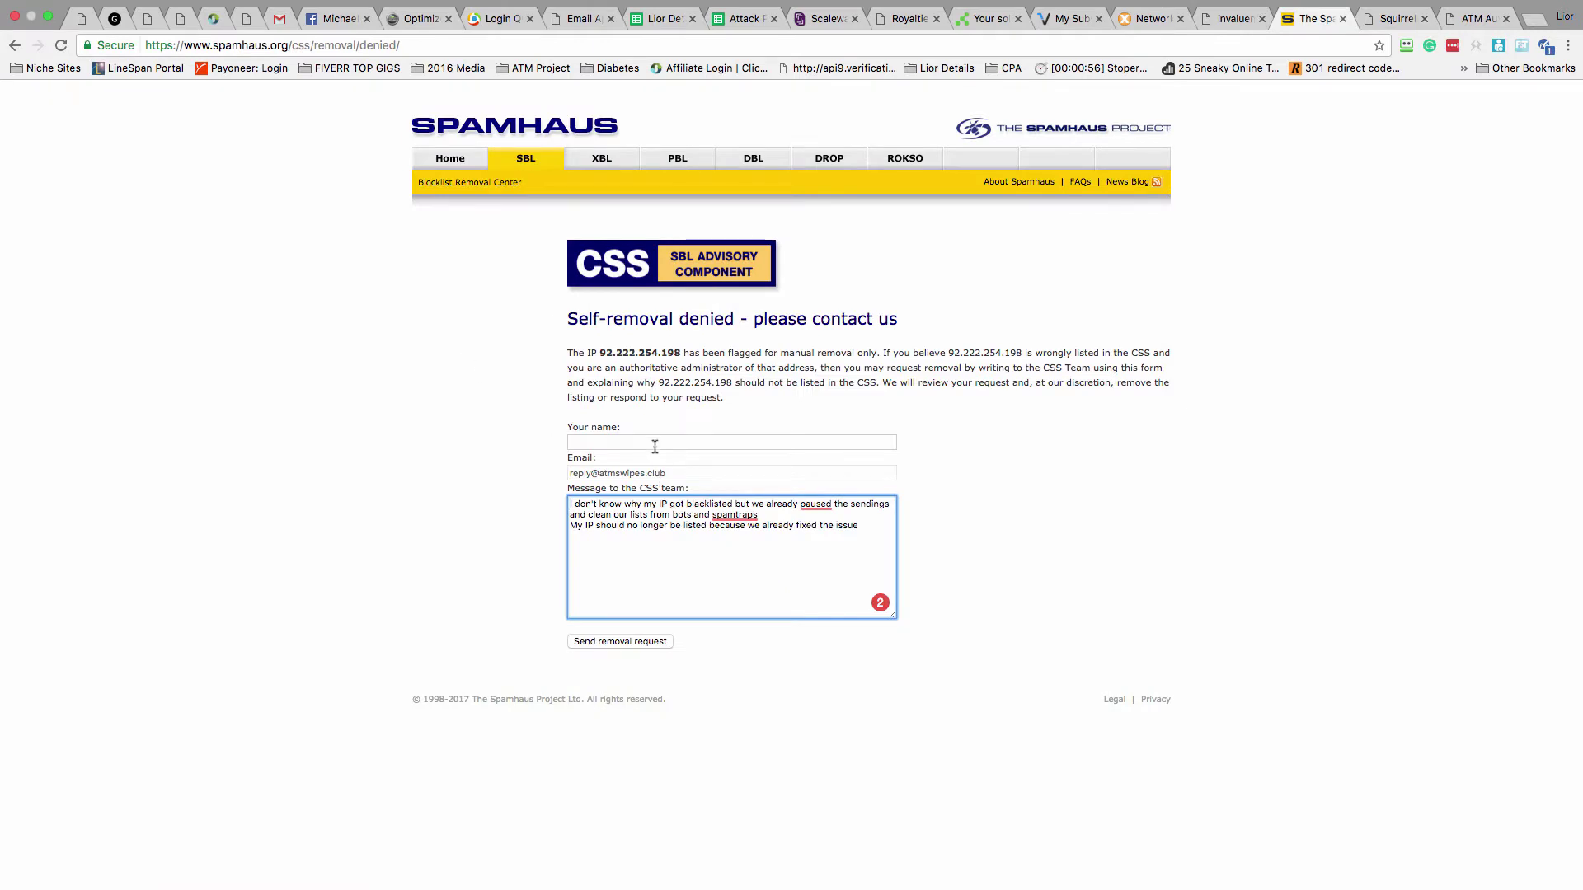
{"action": "left_click", "coordinate": [792, 445]}
{"action": "key", "text": "ctrl+v"}
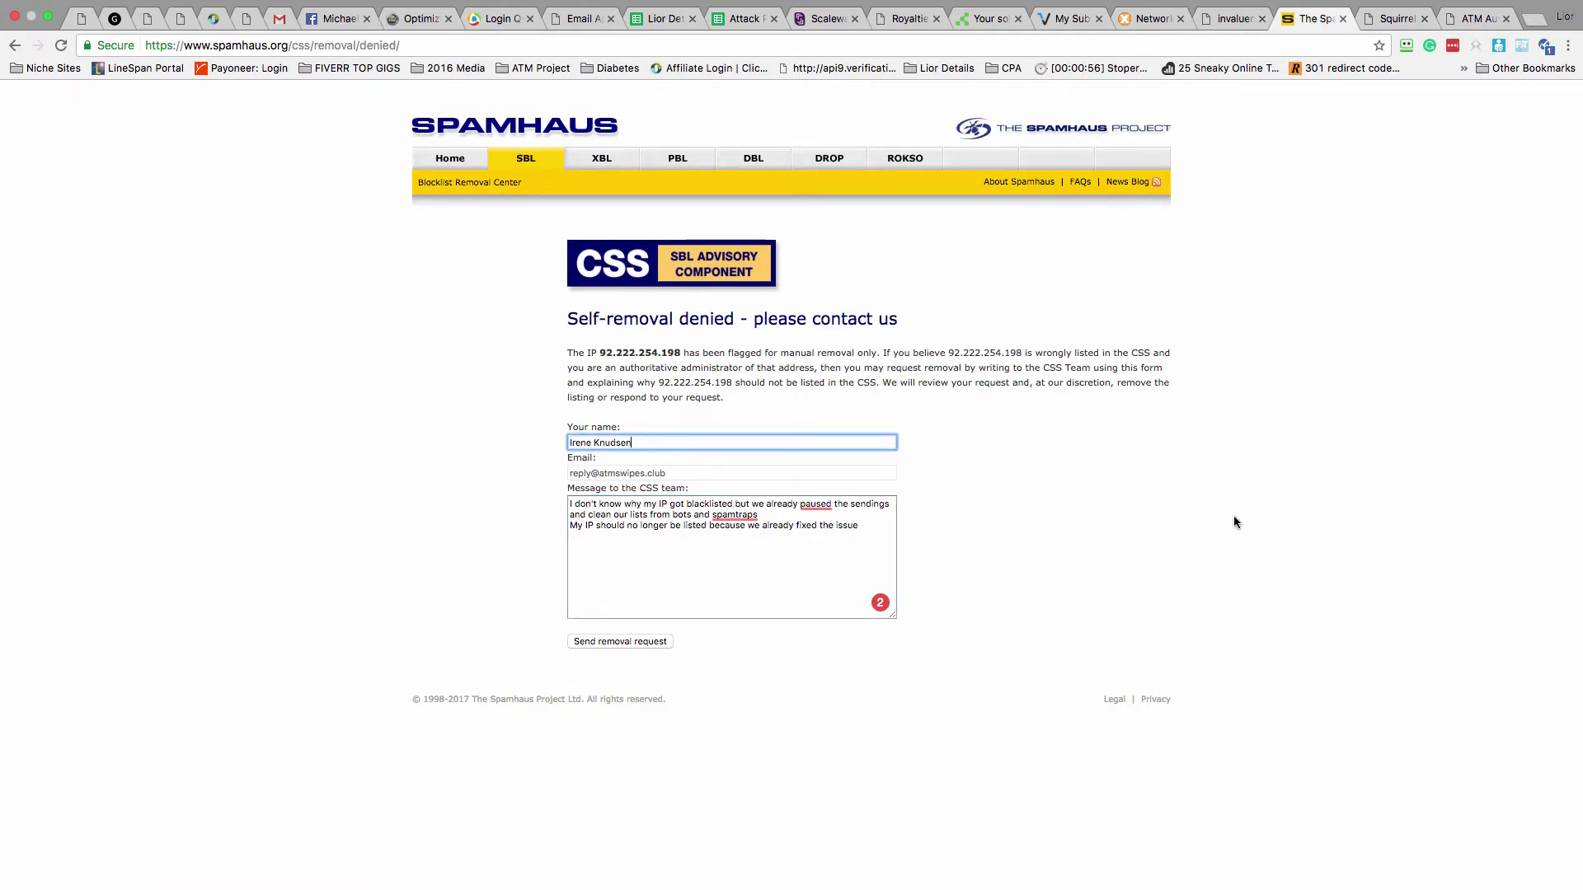
{"action": "left_click", "coordinate": [620, 643]}
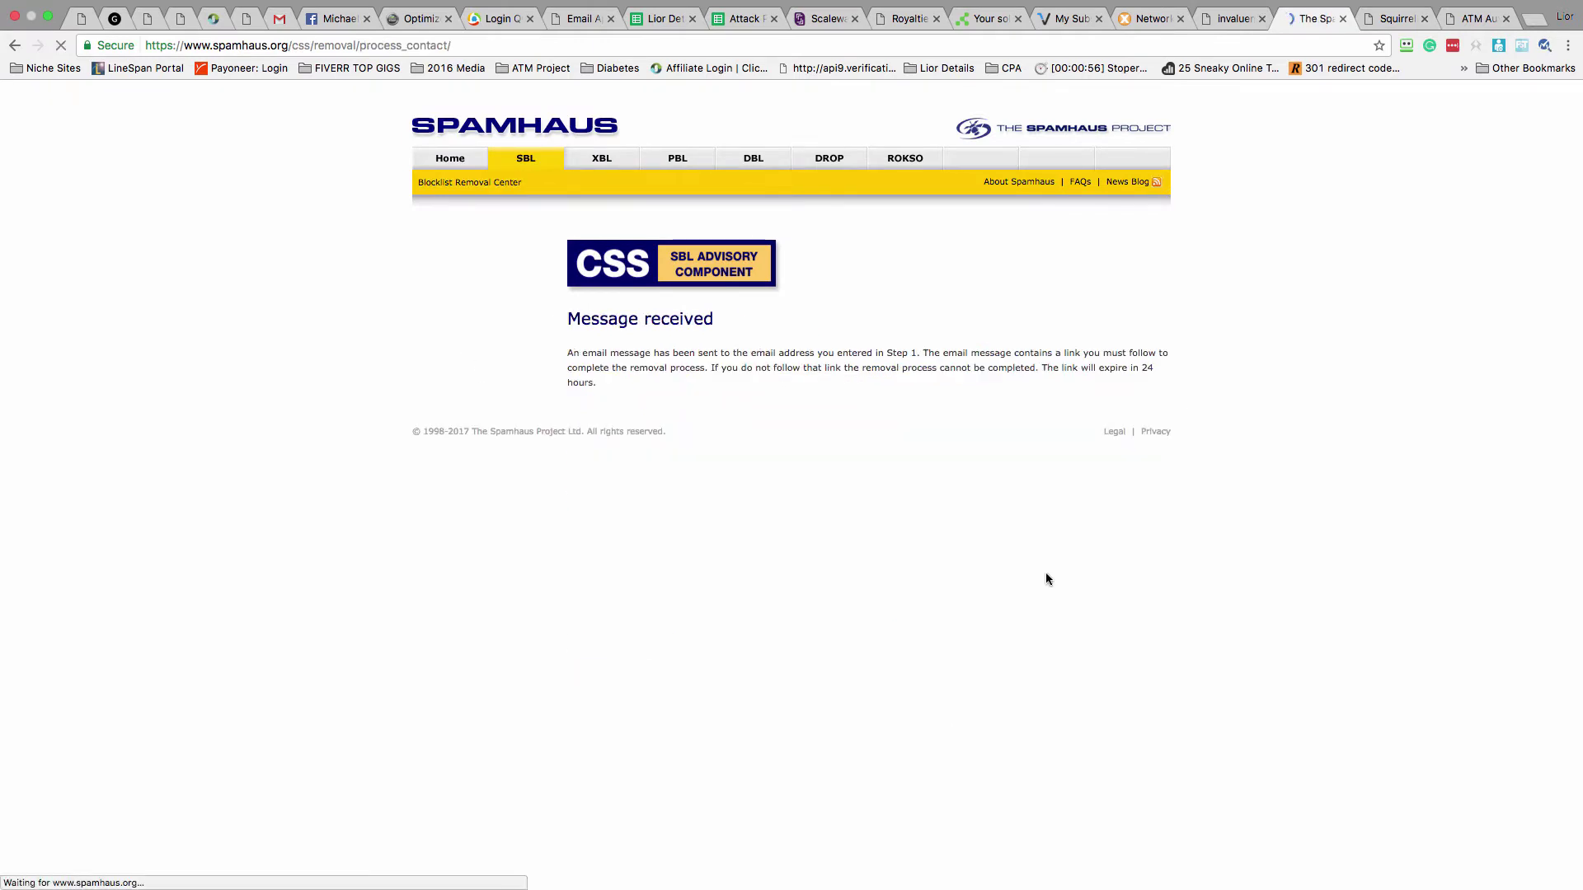
{"action": "left_click", "coordinate": [1393, 18]}
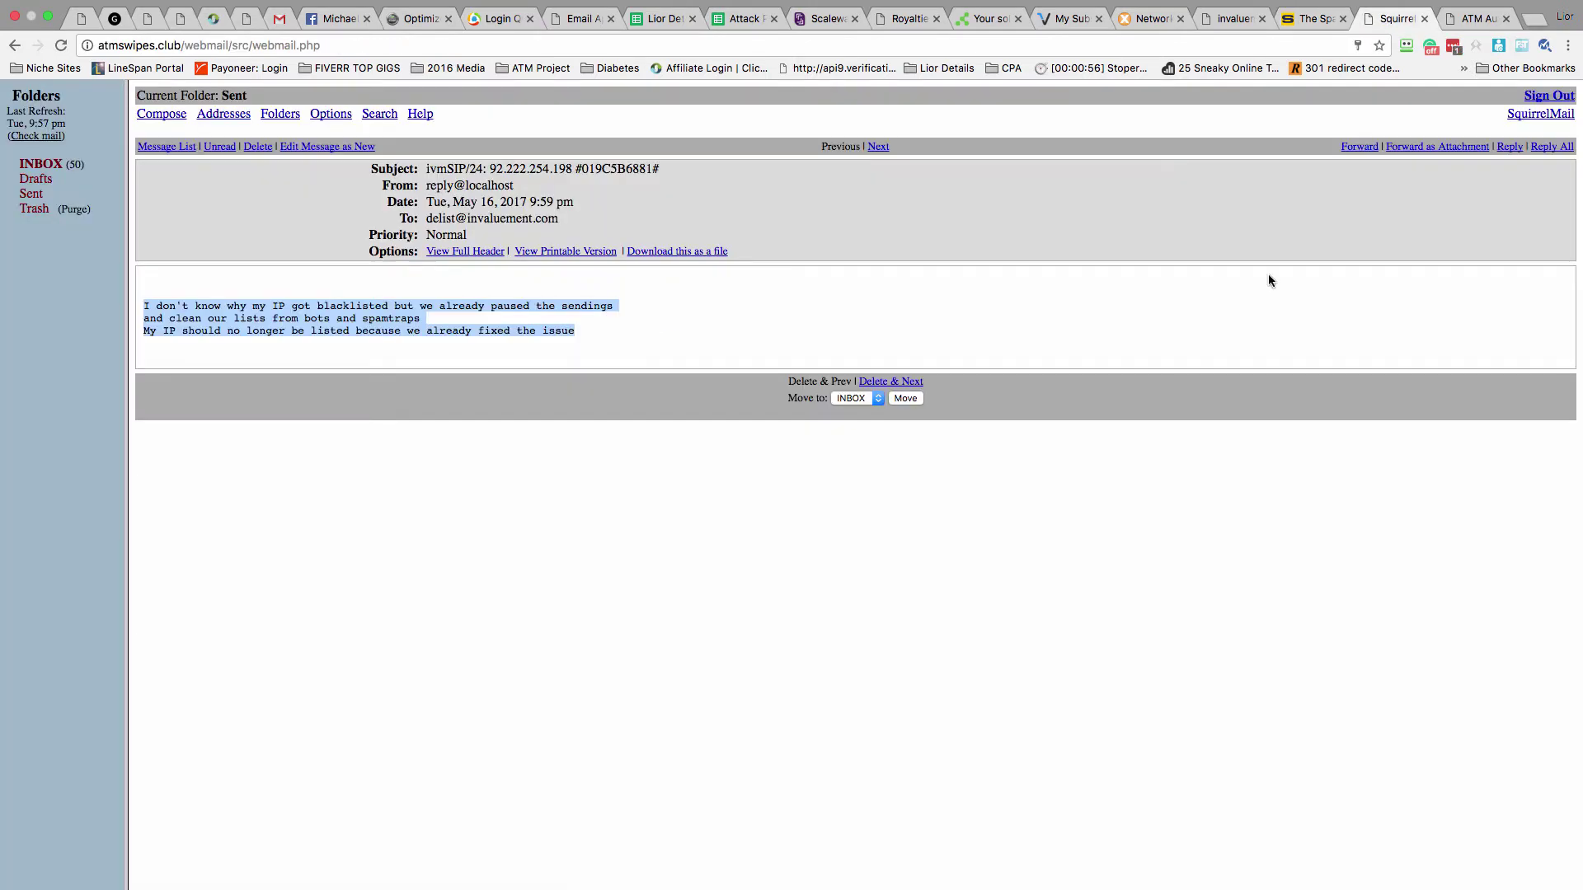
Follow the link in the Spamhaus CSS verification email, then close the status page
{"action": "left_click", "coordinate": [31, 165]}
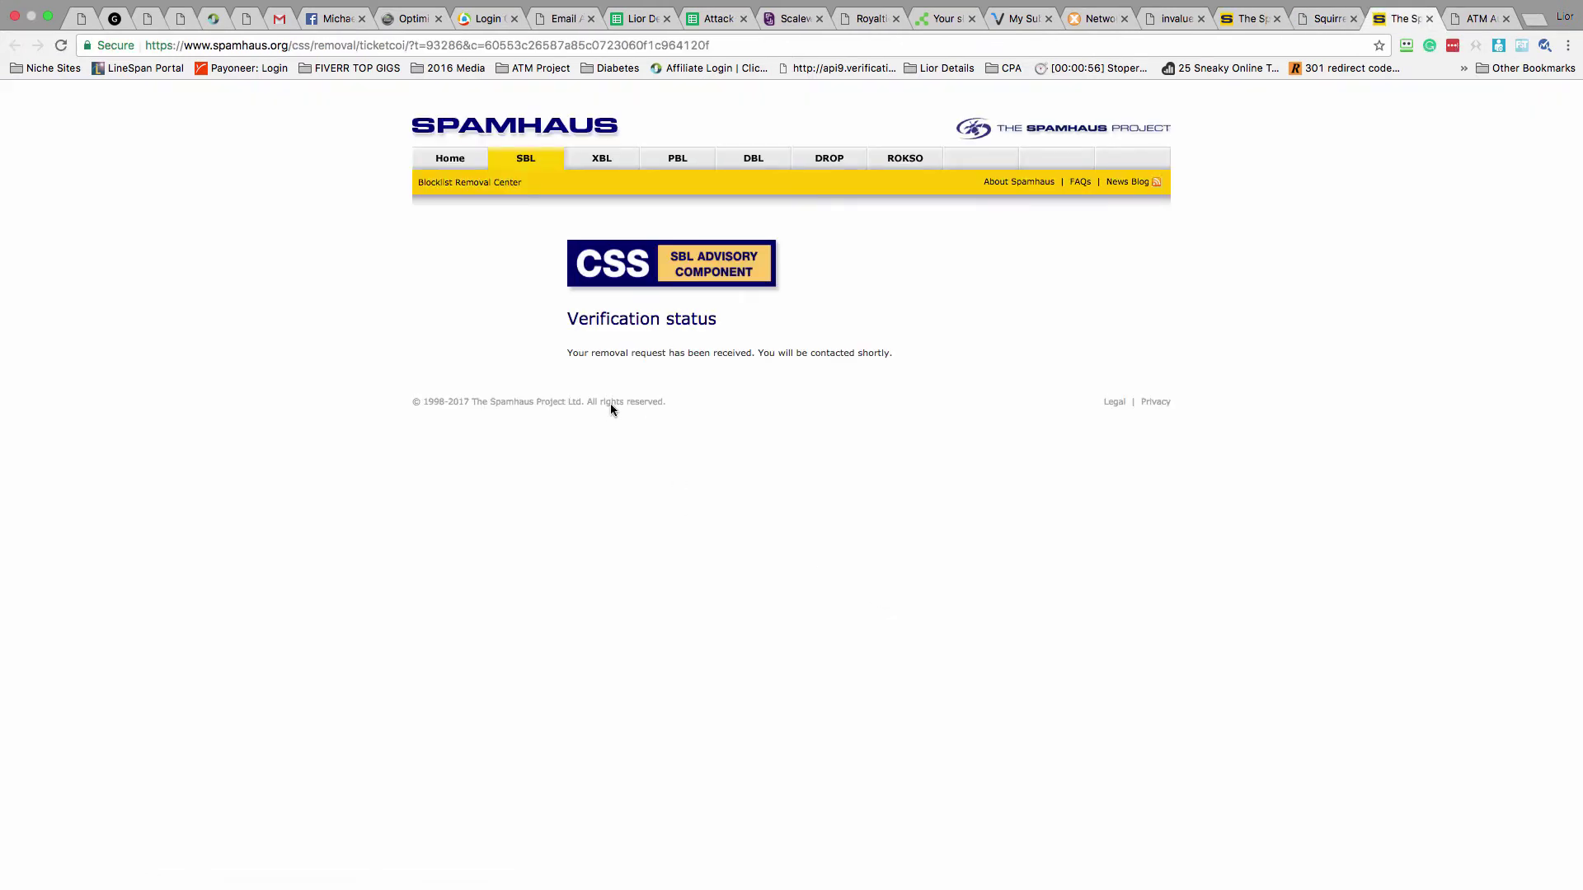
{"action": "left_click", "coordinate": [1431, 19]}
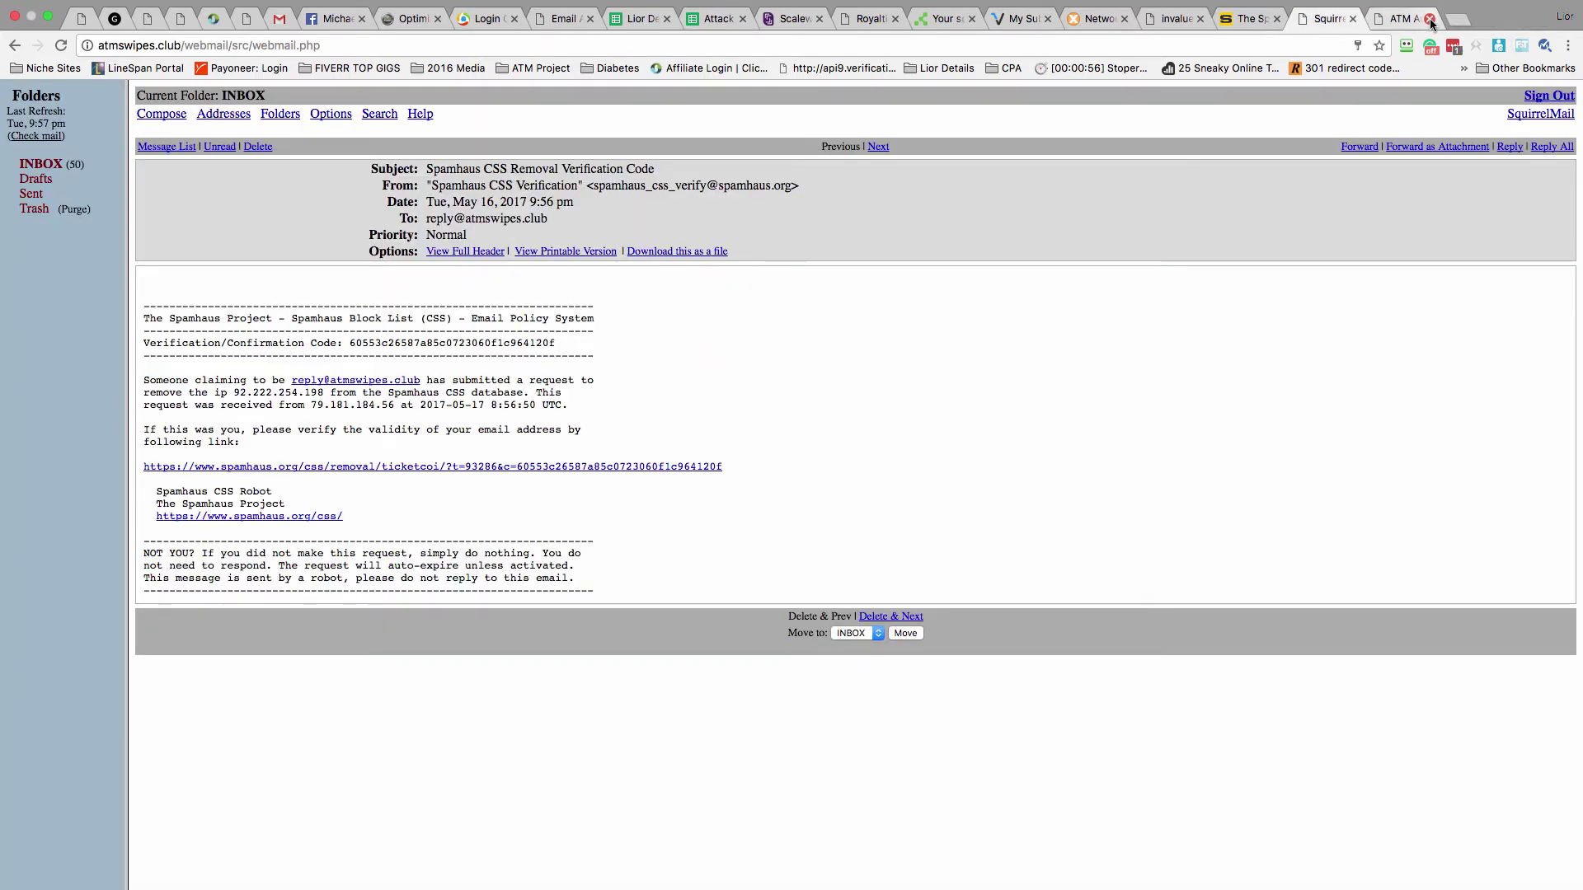
Bring back MXToolbox results for 92.222.254.198 and select the TRUNCATE blacklist entry
{"action": "left_click", "coordinate": [1174, 18]}
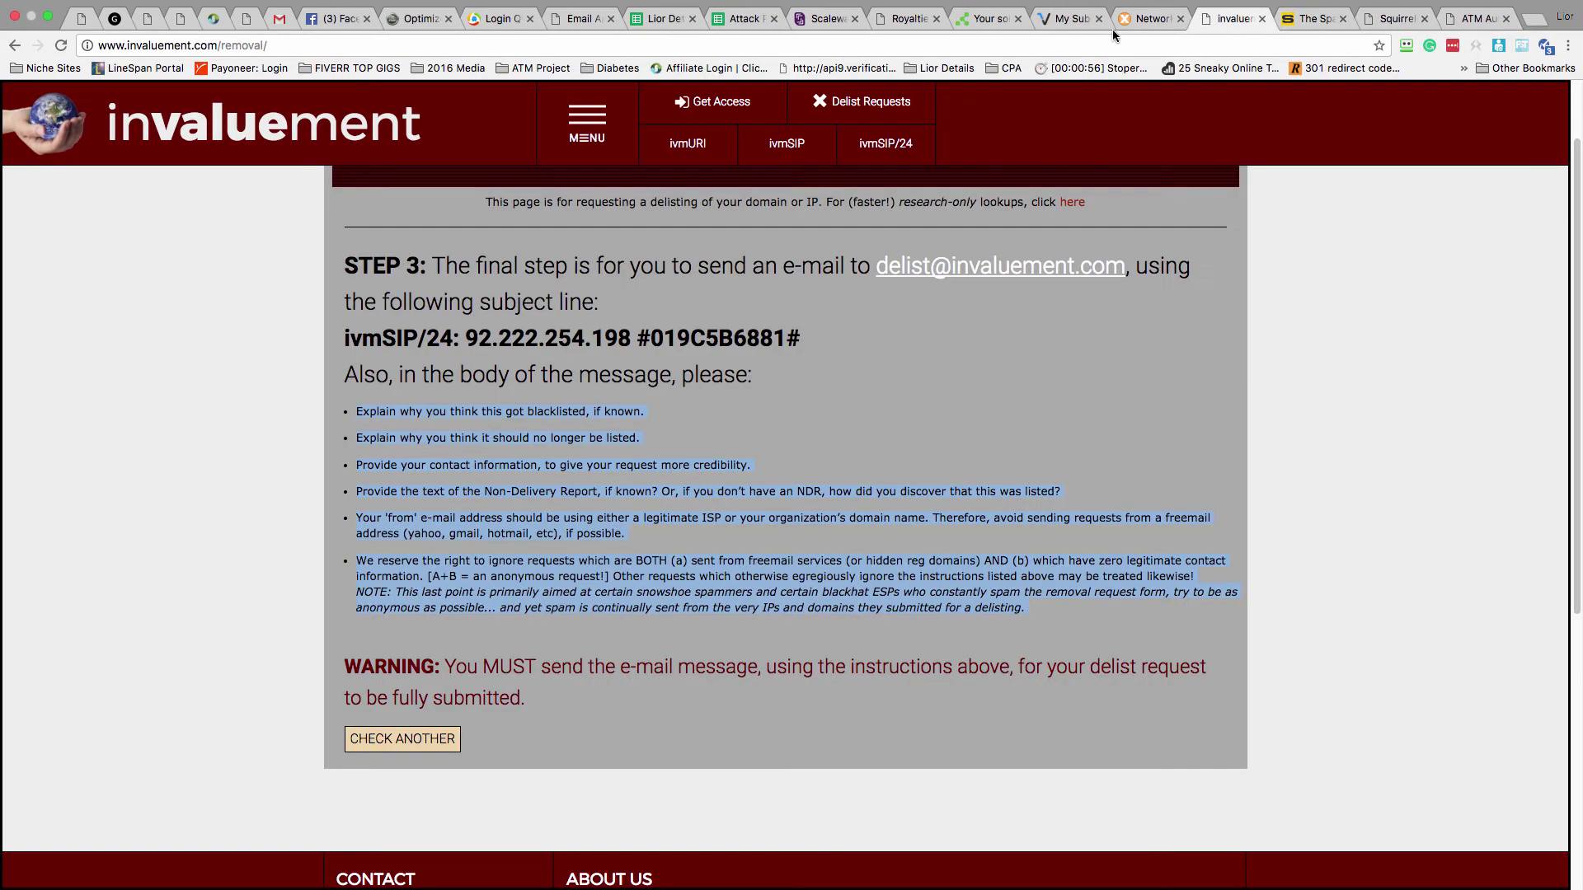
{"action": "left_click", "coordinate": [1105, 19]}
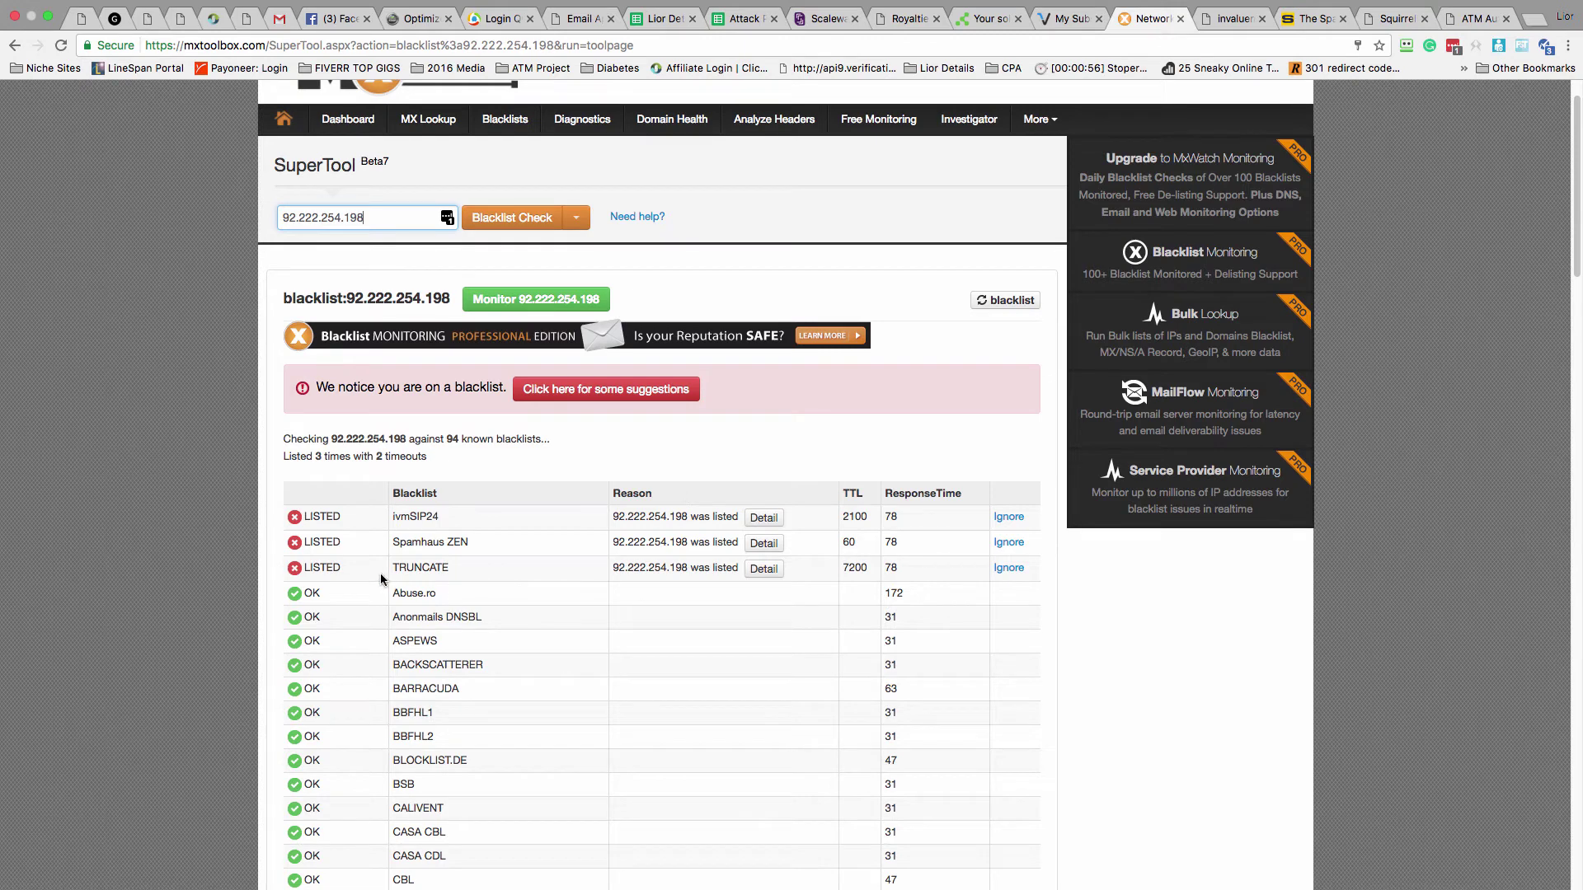
{"action": "double_click", "coordinate": [408, 568]}
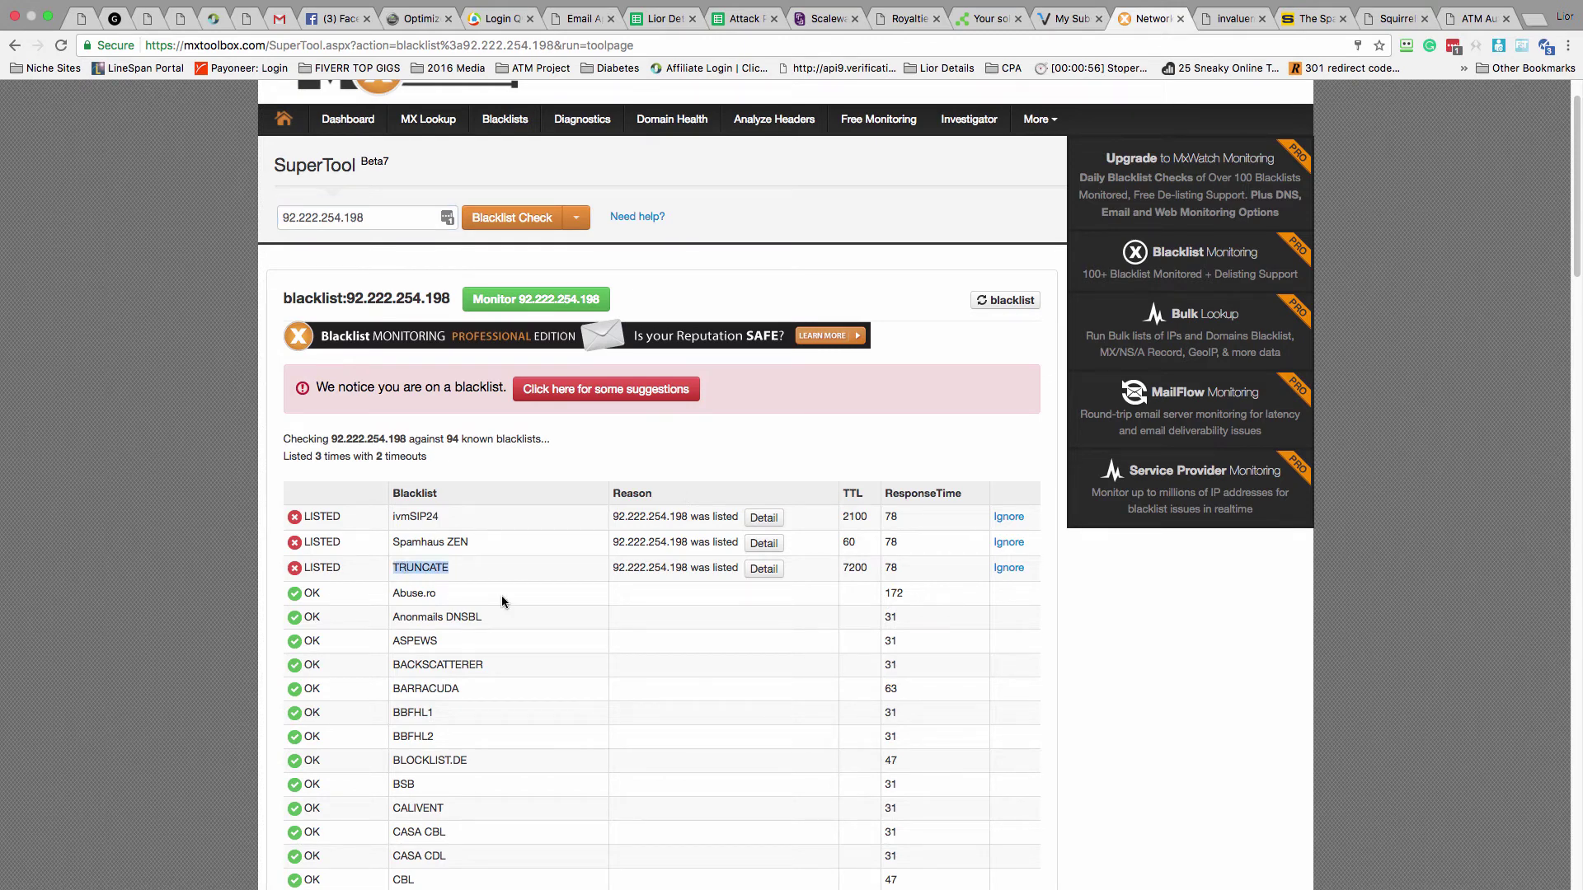